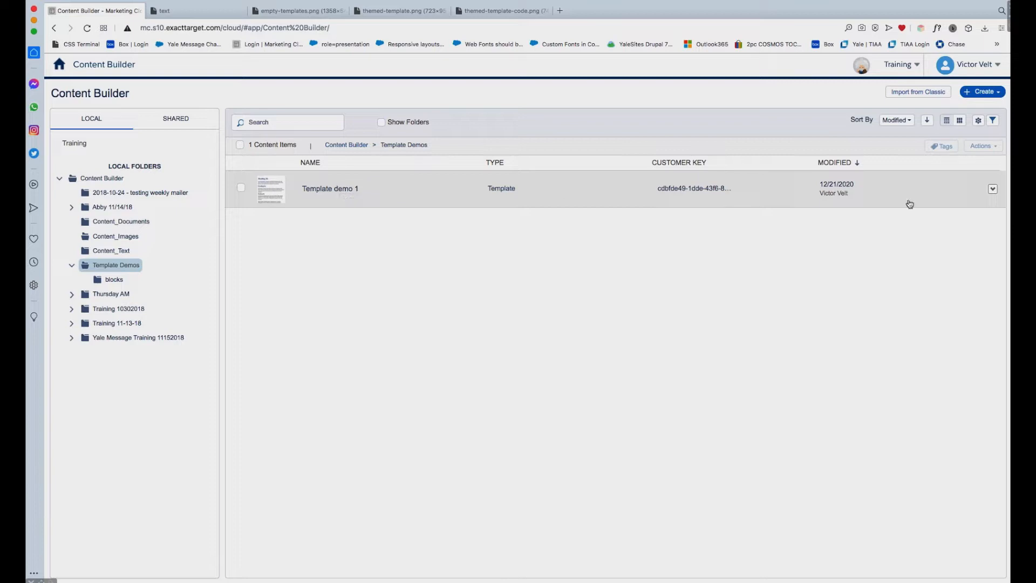
Check the saved templates in the Template Demos folder as a basis for a new email template, and close the template picker
{"action": "left_click", "coordinate": [997, 92]}
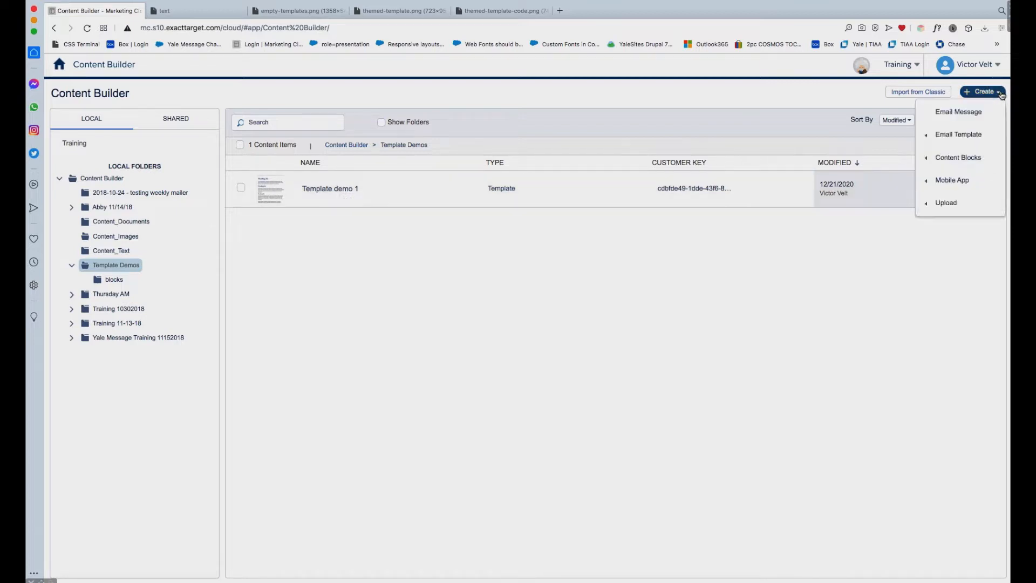
{"action": "mouse_move", "coordinate": [950, 135]}
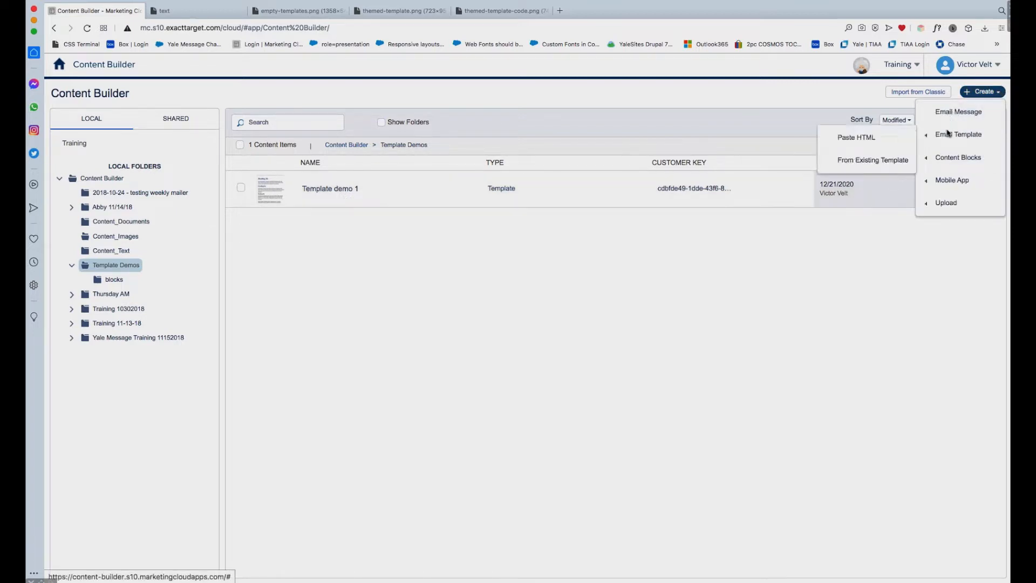
{"action": "left_click", "coordinate": [854, 162]}
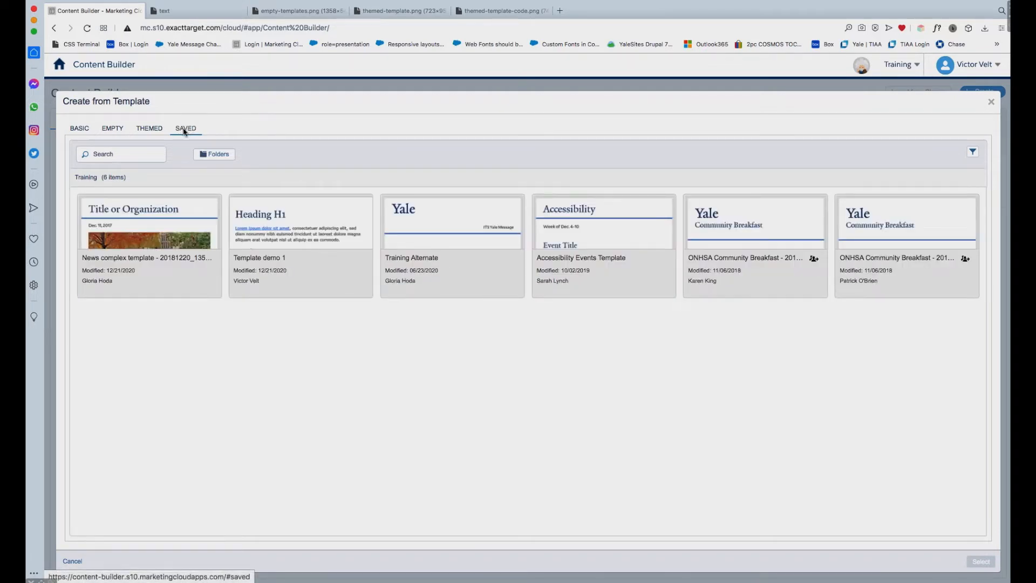
{"action": "left_click", "coordinate": [222, 155]}
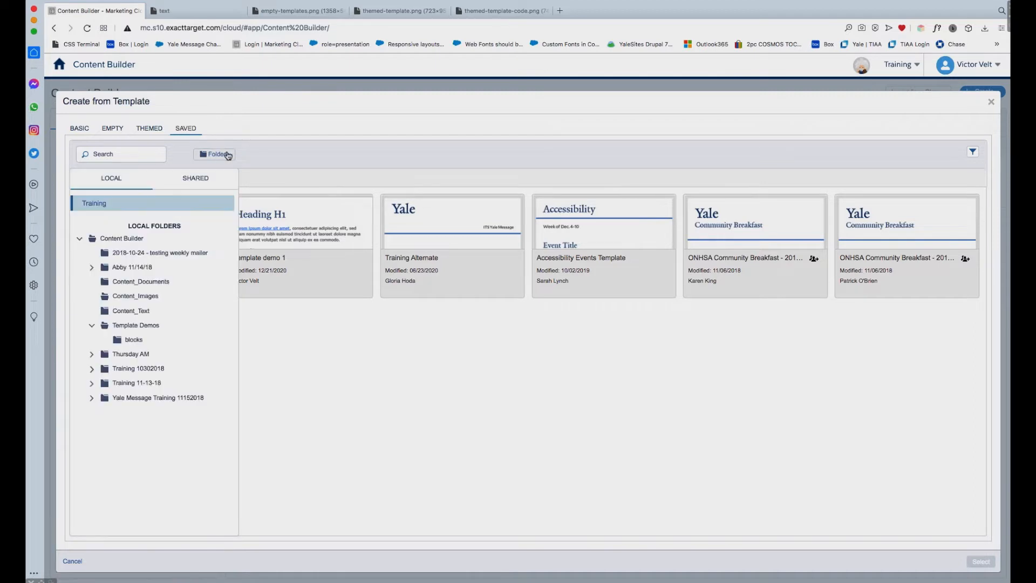
{"action": "left_click", "coordinate": [155, 326]}
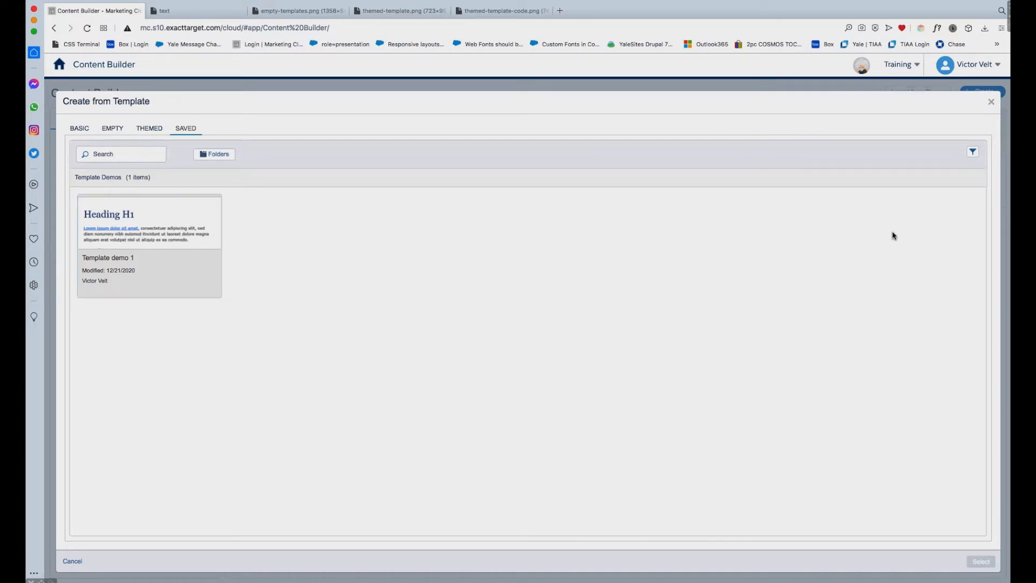
{"action": "left_click", "coordinate": [992, 103]}
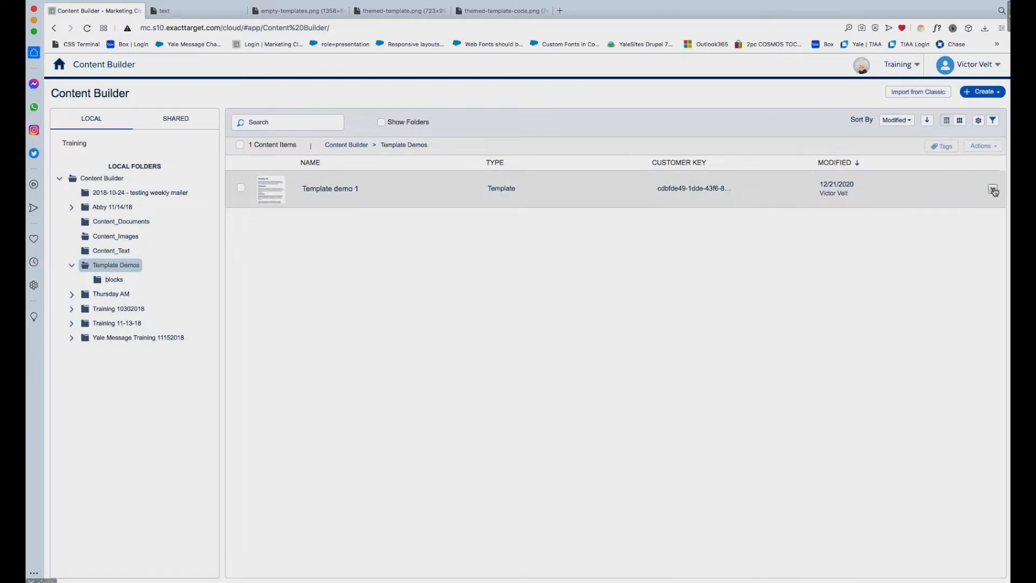
Duplicate Template demo 1 in the Template Demos folder, naming the copy "Template demo 2", and save it
{"action": "left_click", "coordinate": [993, 188]}
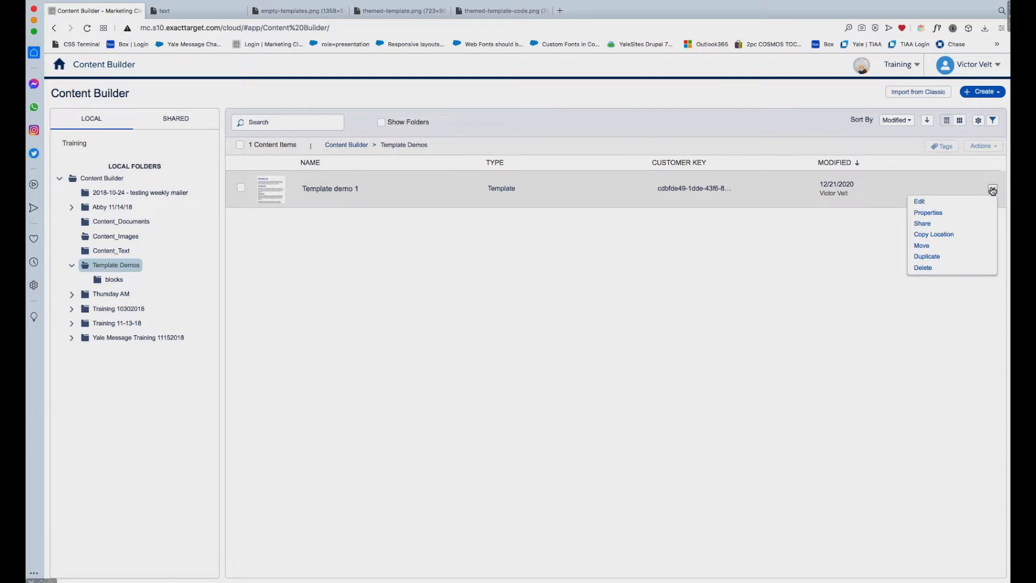
{"action": "left_click", "coordinate": [939, 257]}
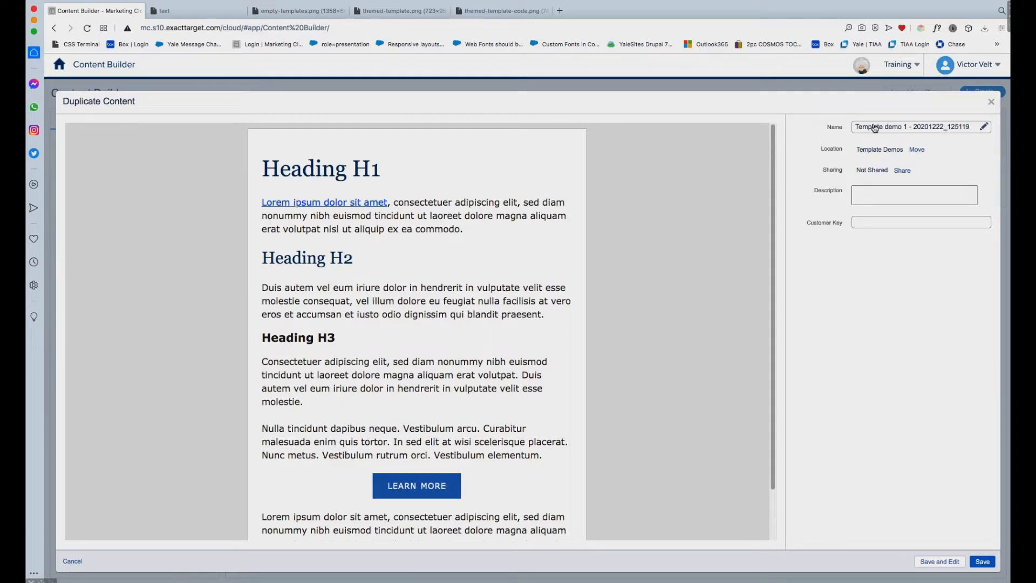
{"action": "left_click", "coordinate": [966, 126]}
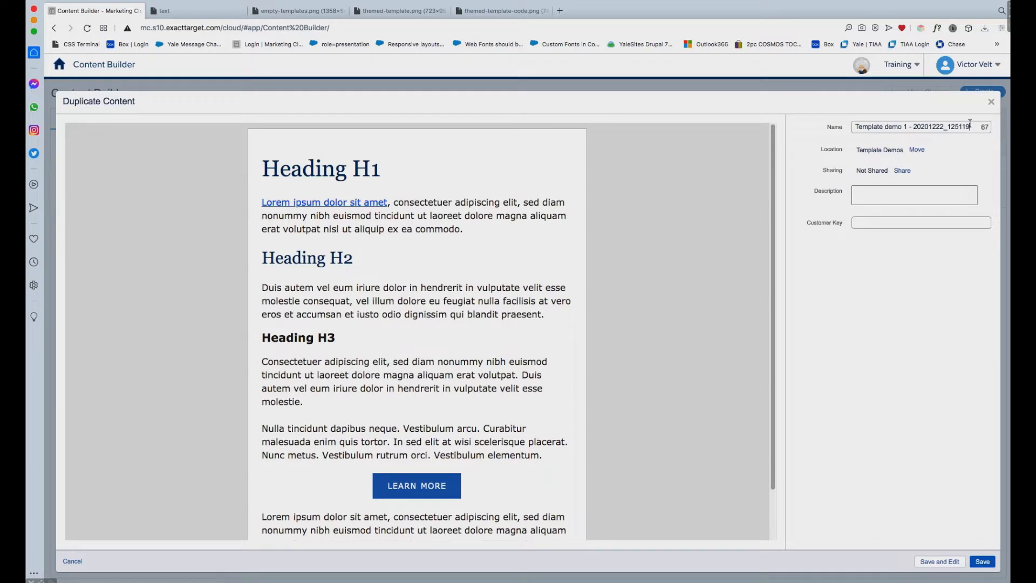
{"action": "left_click_drag", "start_coordinate": [970, 125], "coordinate": [903, 126]}
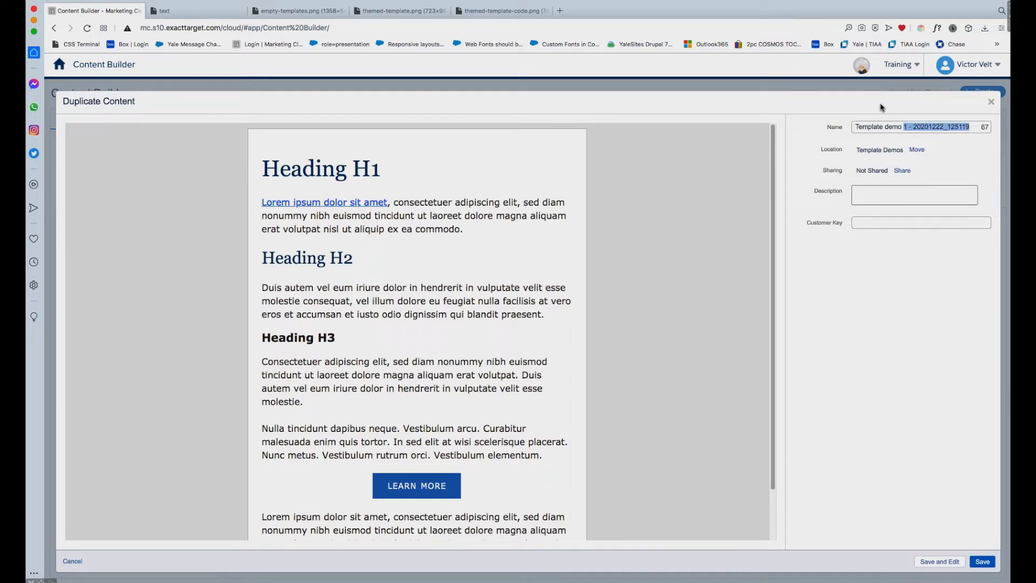
{"action": "type", "text": "2"}
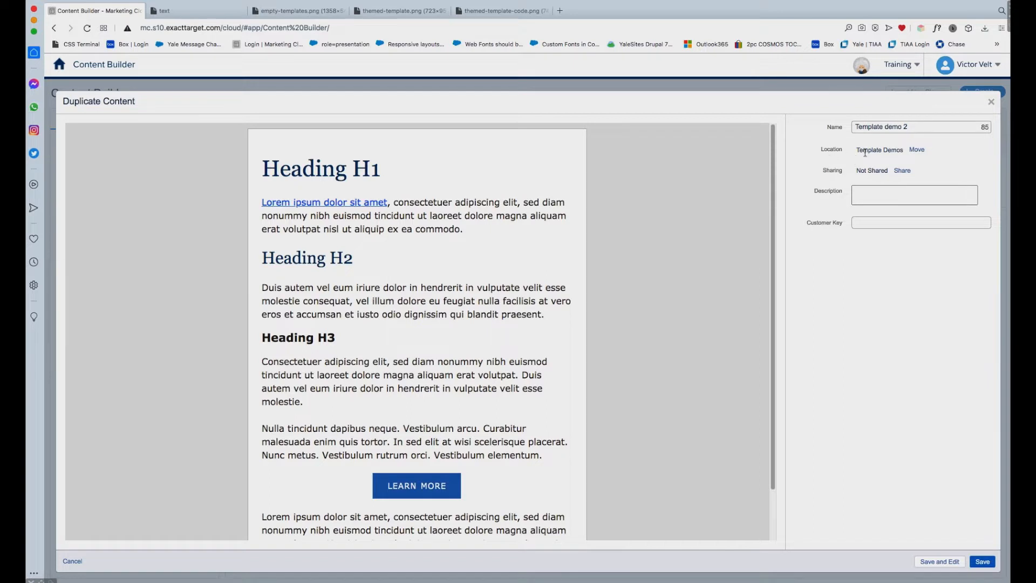
{"action": "left_click", "coordinate": [982, 561]}
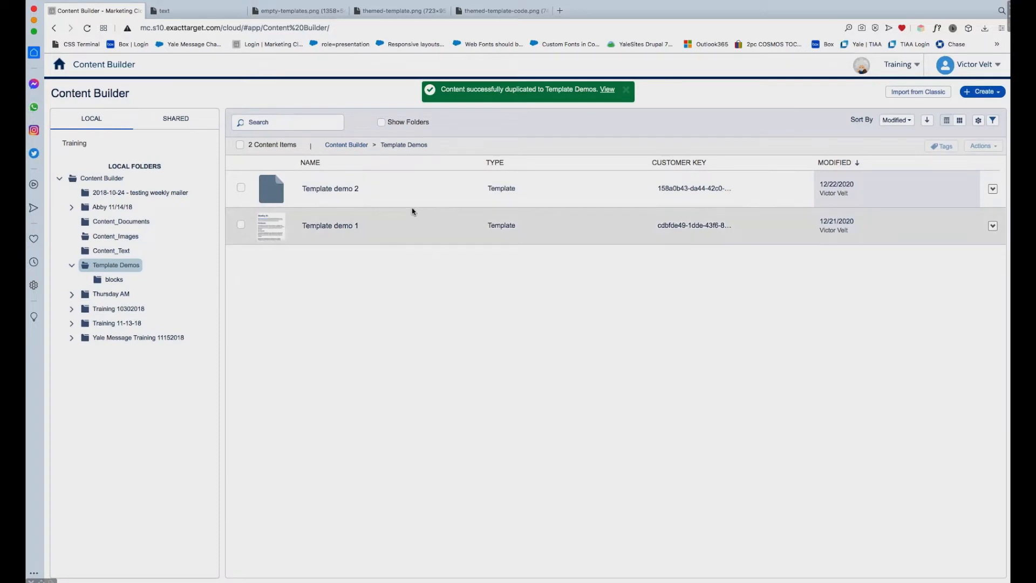
Open Template demo 2 for editing and delete the text block containing the three headings
{"action": "left_click", "coordinate": [430, 188]}
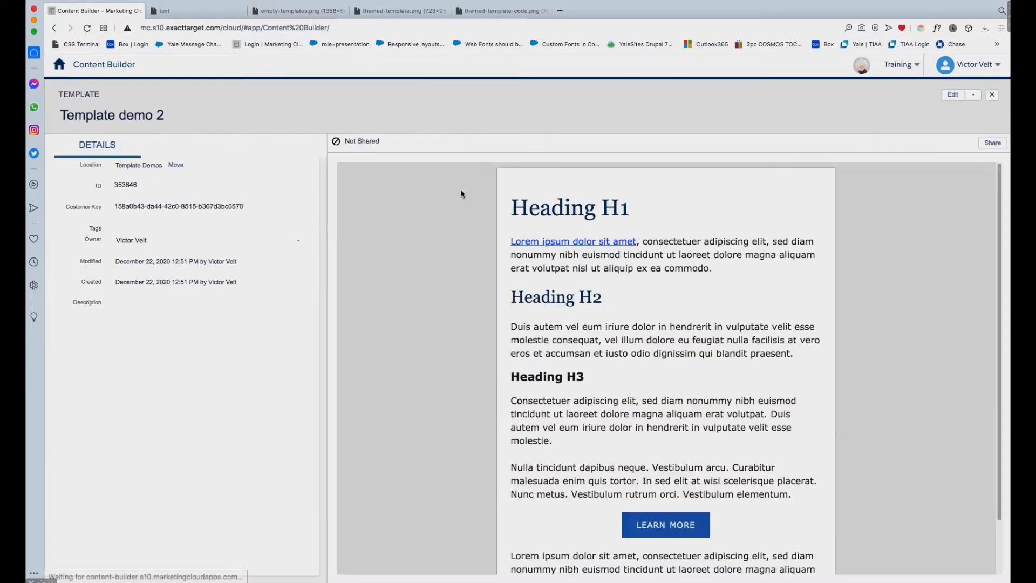
{"action": "left_click", "coordinate": [953, 94]}
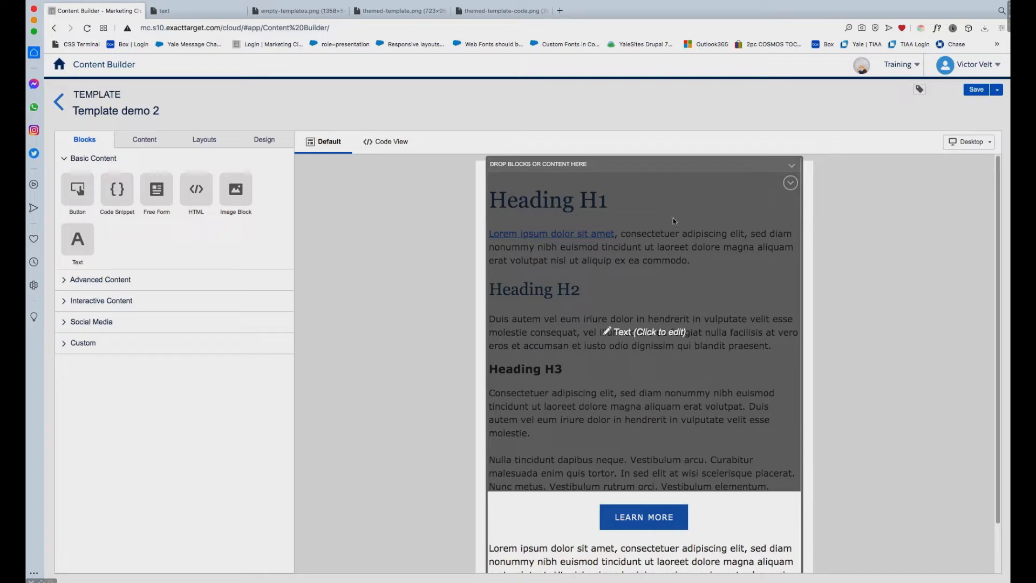
{"action": "left_click", "coordinate": [790, 183]}
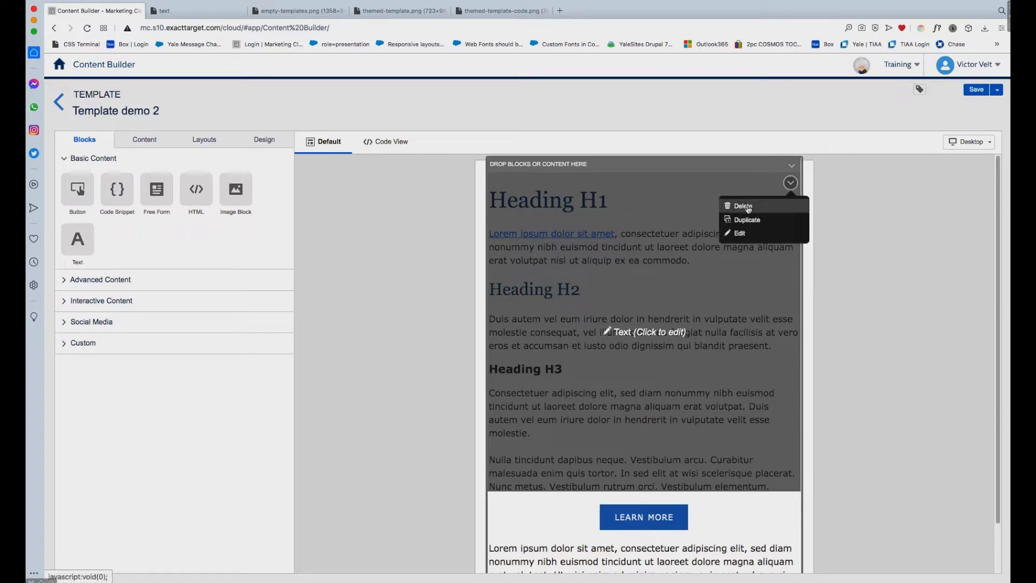
{"action": "left_click", "coordinate": [748, 207]}
{"action": "left_click", "coordinate": [668, 206]}
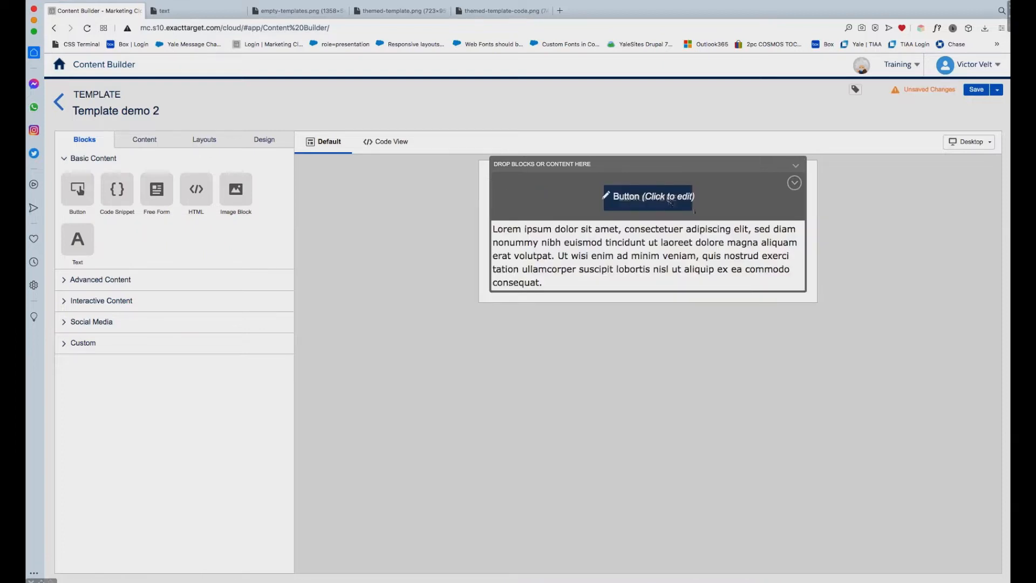
Delete the LEARN MORE button block and the remaining text block so the template's slot is empty
{"action": "left_click", "coordinate": [794, 183]}
{"action": "left_click", "coordinate": [754, 208]}
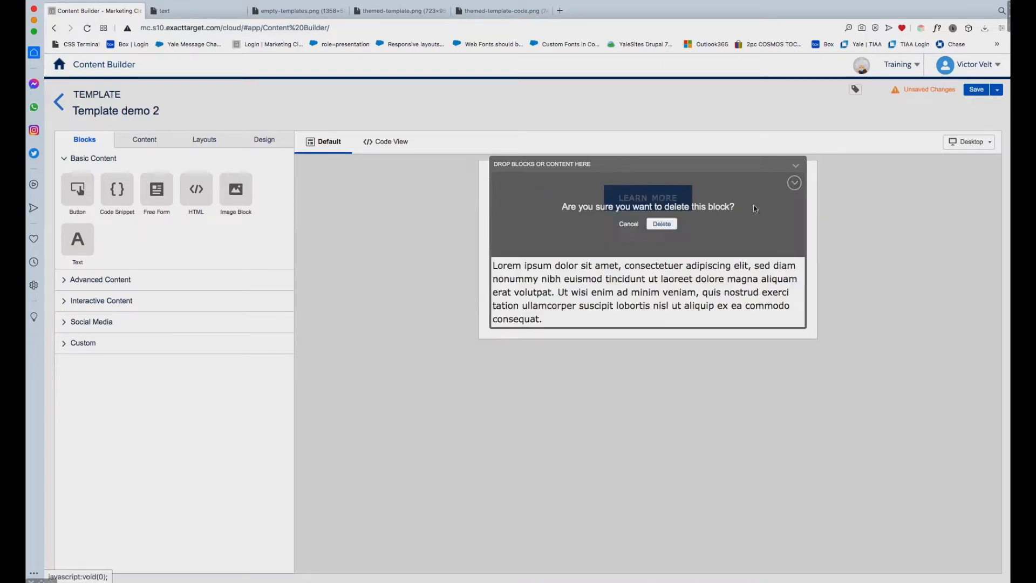
{"action": "left_click", "coordinate": [669, 223]}
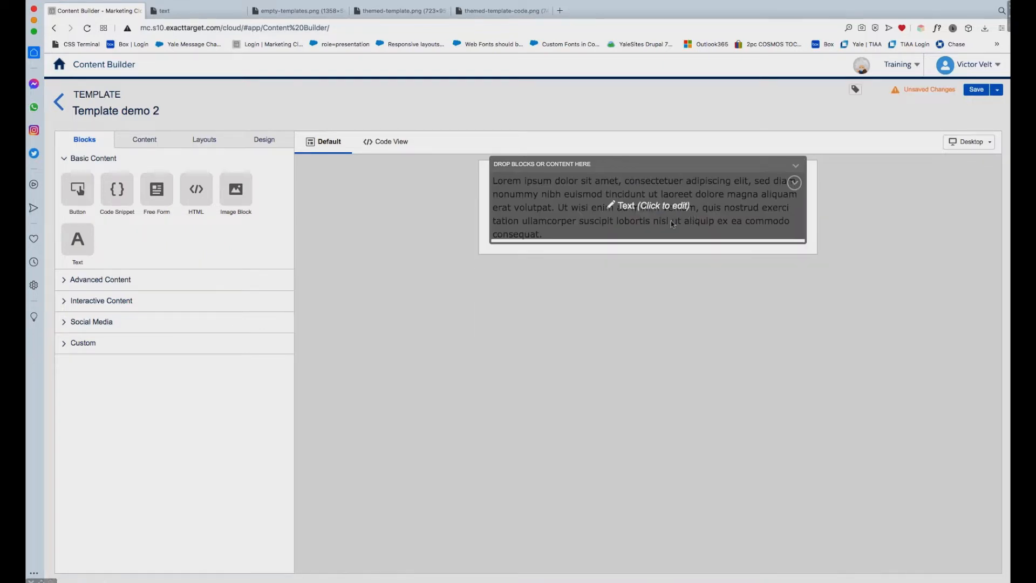
{"action": "left_click", "coordinate": [795, 183]}
{"action": "left_click", "coordinate": [752, 208]}
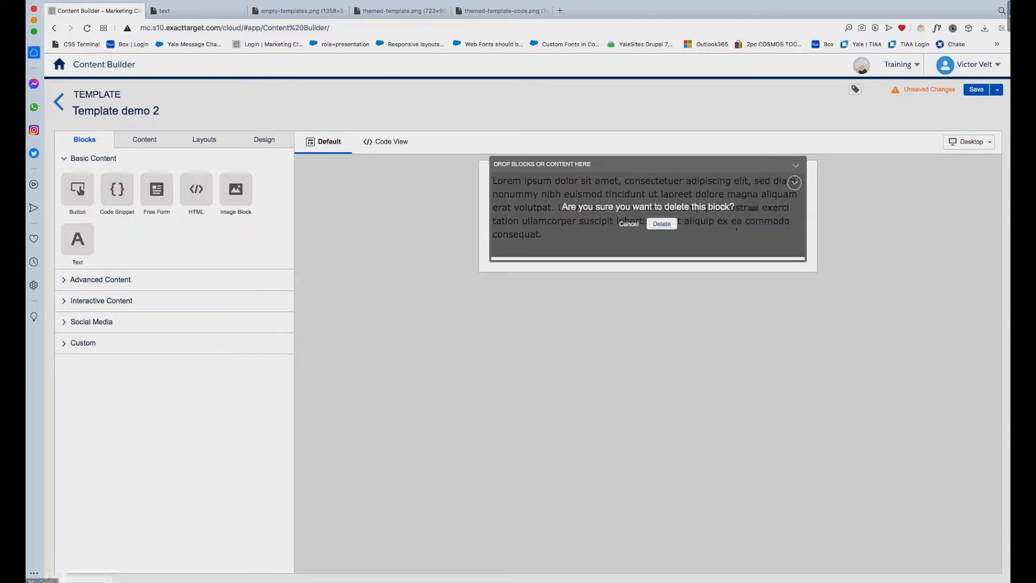
{"action": "left_click", "coordinate": [663, 224]}
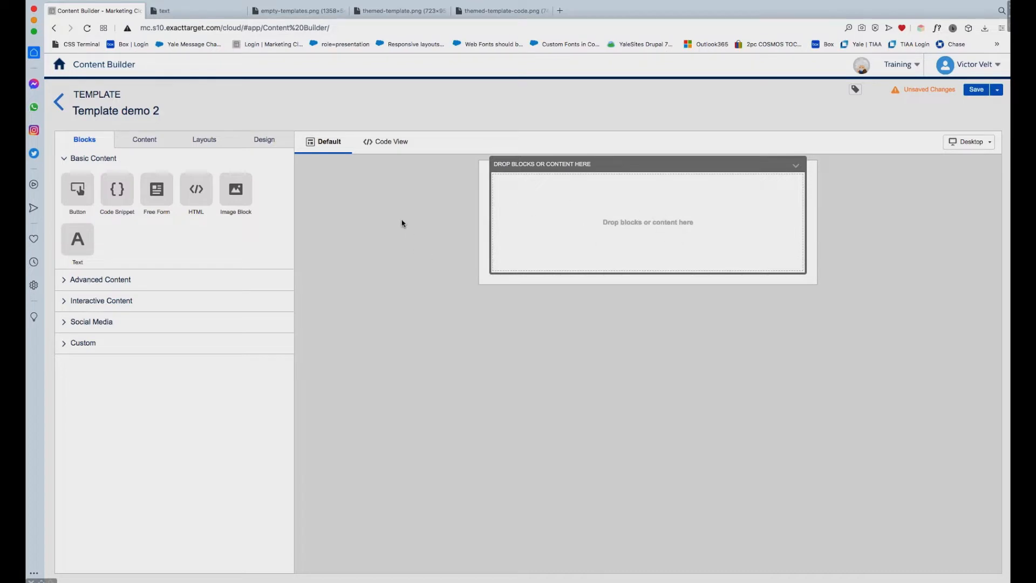
Examine the reference images of the empty templates, the themed template and its slot code, and return to Template demo 2
{"action": "left_click", "coordinate": [302, 11]}
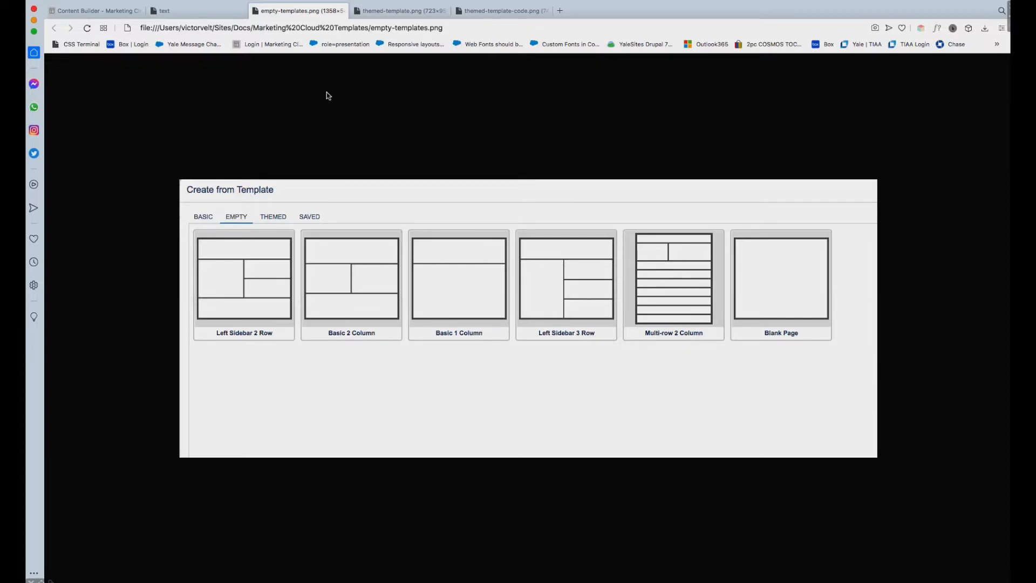
{"action": "left_click", "coordinate": [402, 11]}
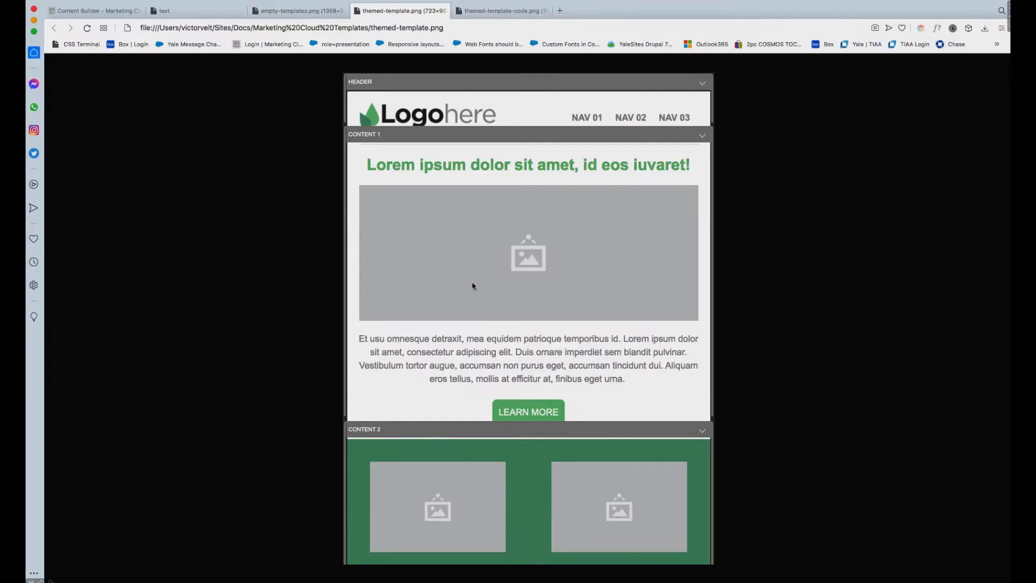
{"action": "left_click", "coordinate": [506, 12]}
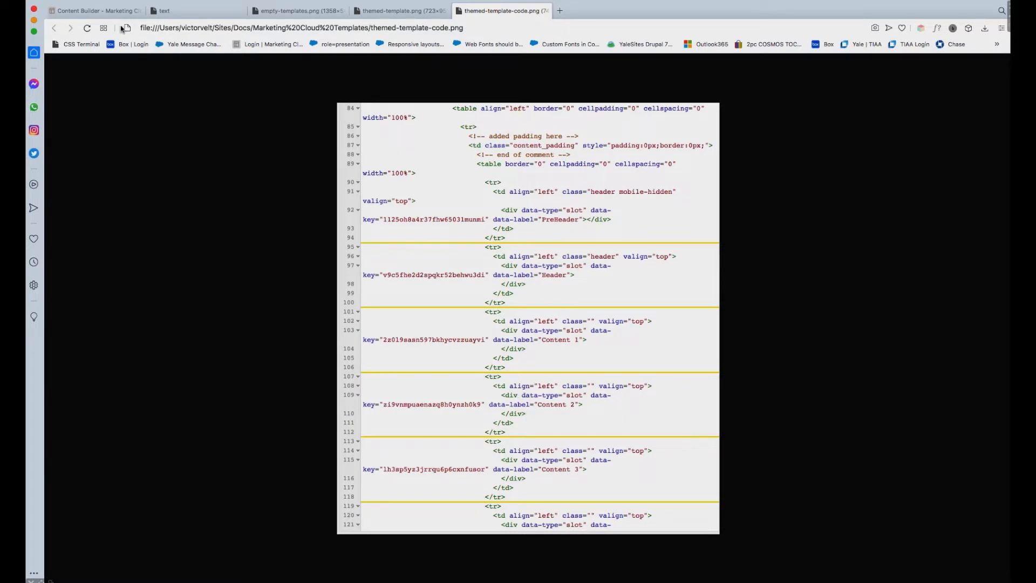
{"action": "left_click", "coordinate": [108, 8]}
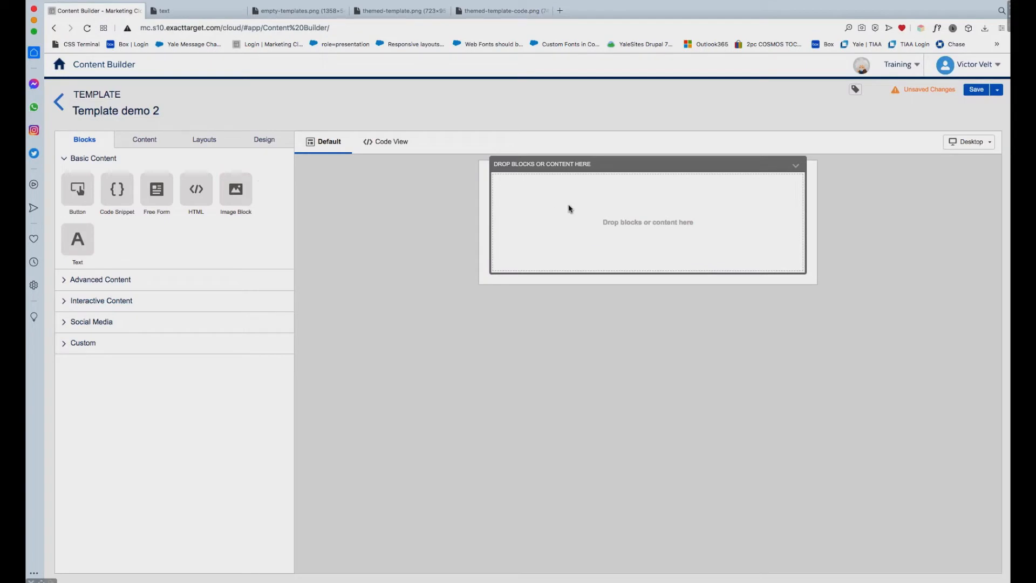
In the template's HTML code, change the data-key of the slot div to "content"
{"action": "left_click", "coordinate": [389, 144]}
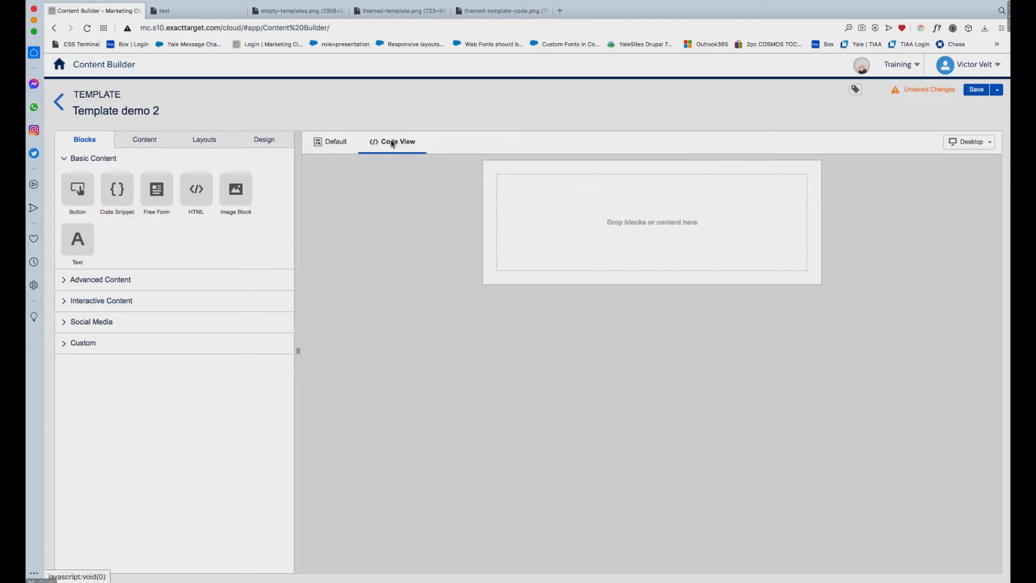
{"action": "left_click_drag", "start_coordinate": [439, 184], "coordinate": [439, 452]}
{"action": "left_click", "coordinate": [267, 278]}
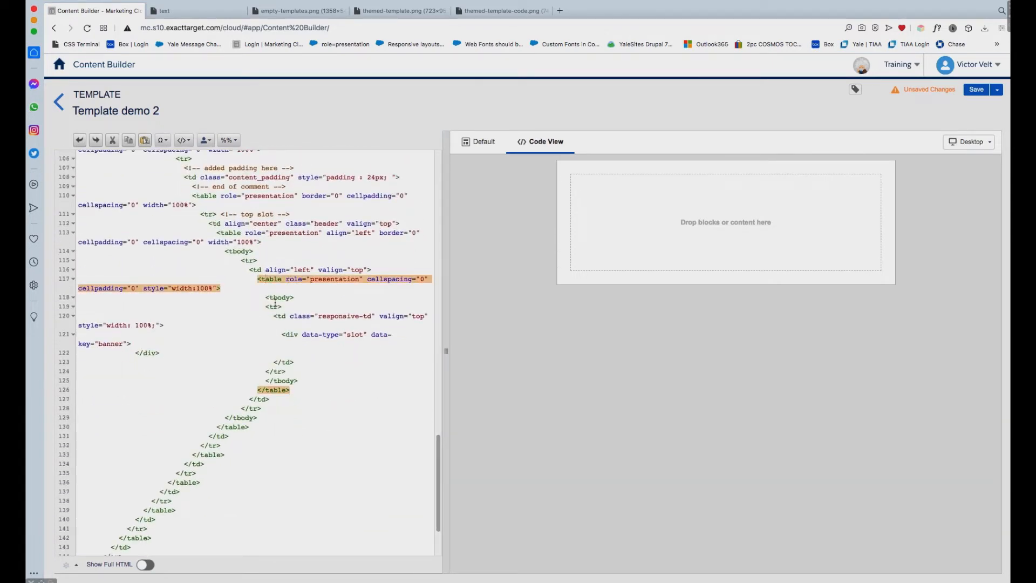
{"action": "left_click", "coordinate": [290, 335]}
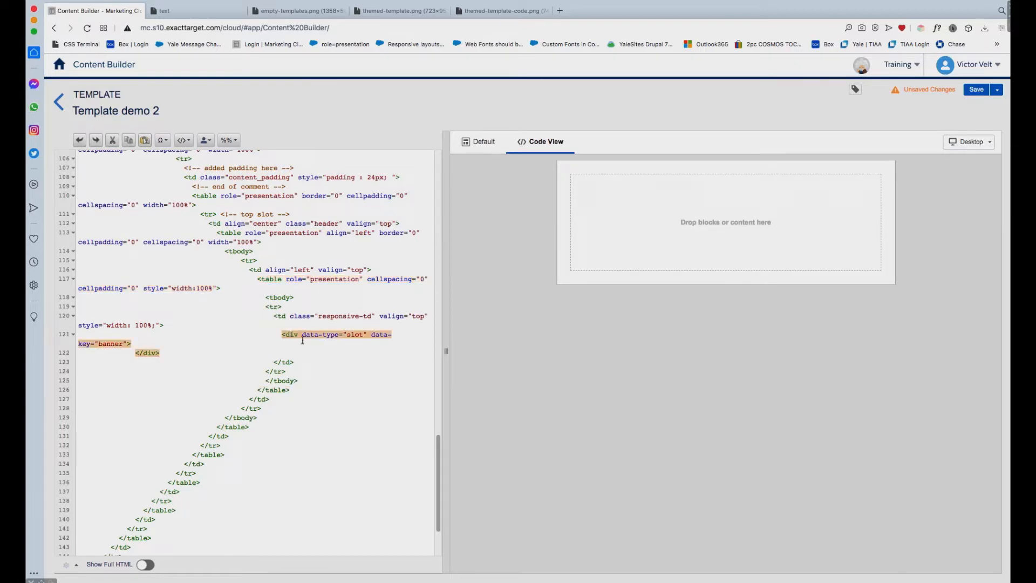
{"action": "left_click", "coordinate": [120, 344]}
{"action": "double_click", "coordinate": [106, 344]}
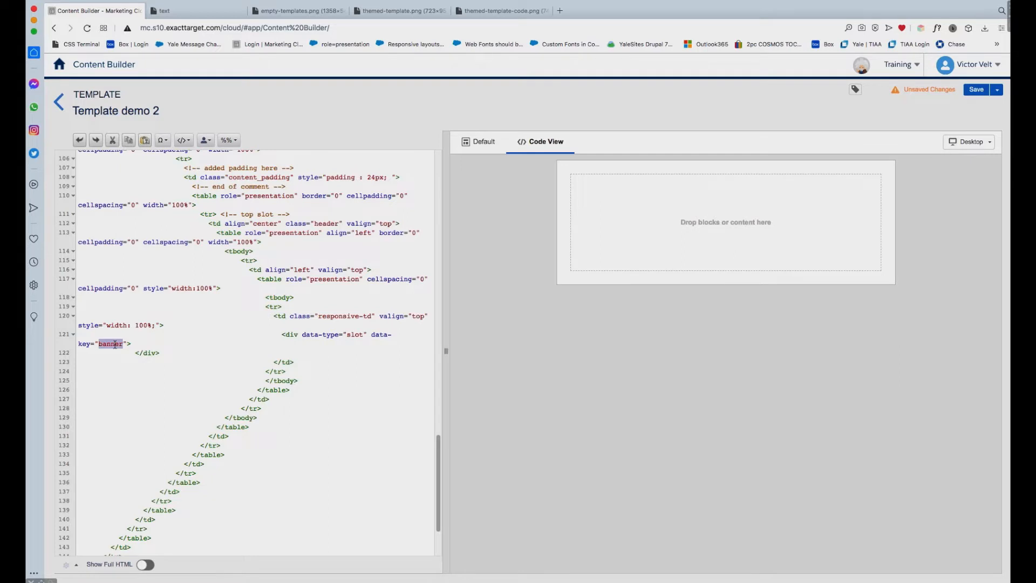
{"action": "type", "text": "content"}
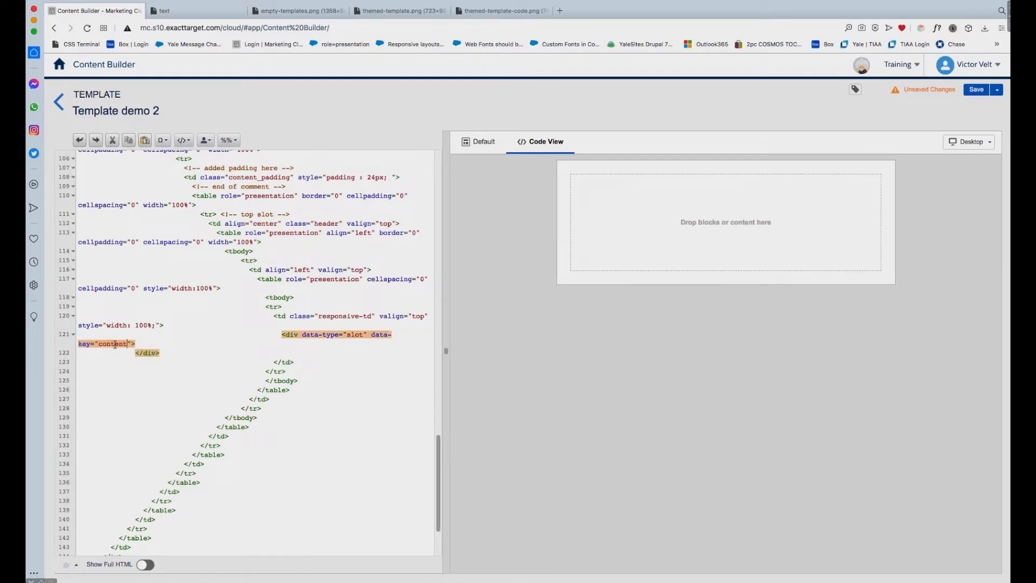
{"action": "left_click", "coordinate": [163, 343]}
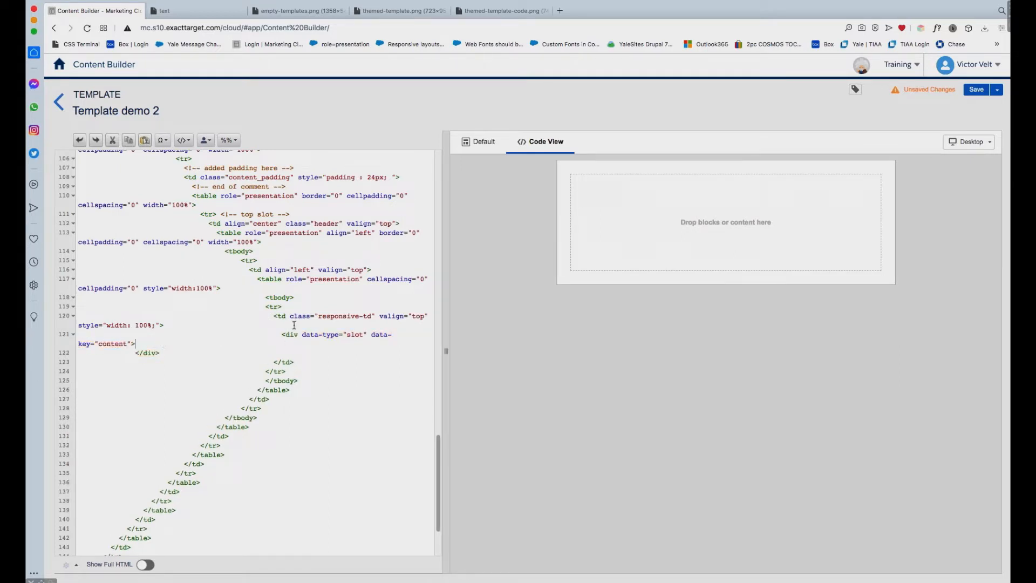
Set off the slot's table row with blank lines before and after it, and add the comment "<!-- row -->" after its opening tr tag
{"action": "left_click", "coordinate": [300, 298]}
{"action": "key", "text": "Return"}
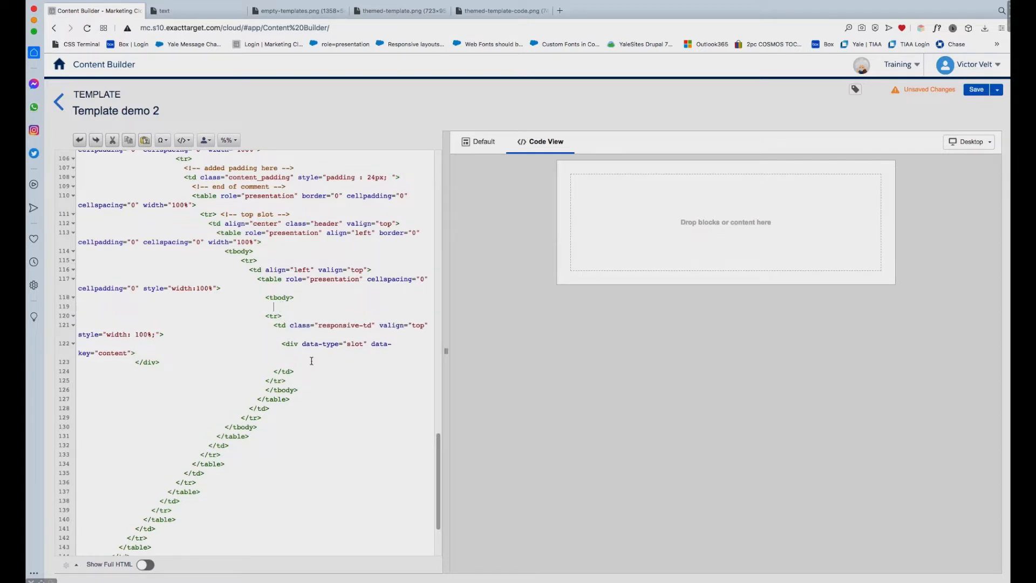
{"action": "left_click", "coordinate": [294, 381]}
{"action": "key", "text": "Return"}
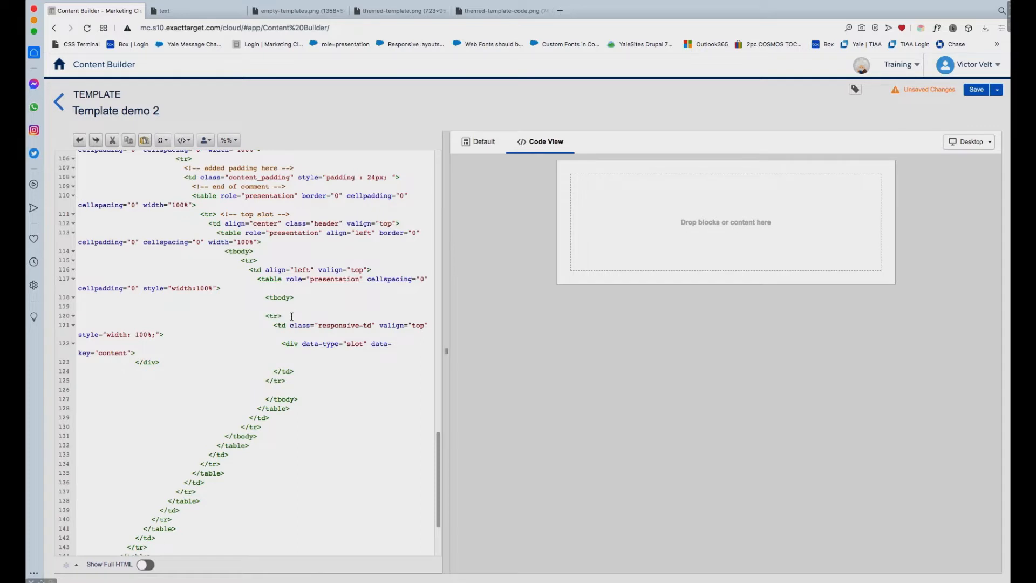
{"action": "left_click", "coordinate": [292, 316]}
{"action": "type", "text": "<!-- row -->"}
Create a new code snippet from the slot's complete table row, including its row comment, and name it "content-row"
{"action": "left_click_drag", "start_coordinate": [264, 316], "coordinate": [304, 380]}
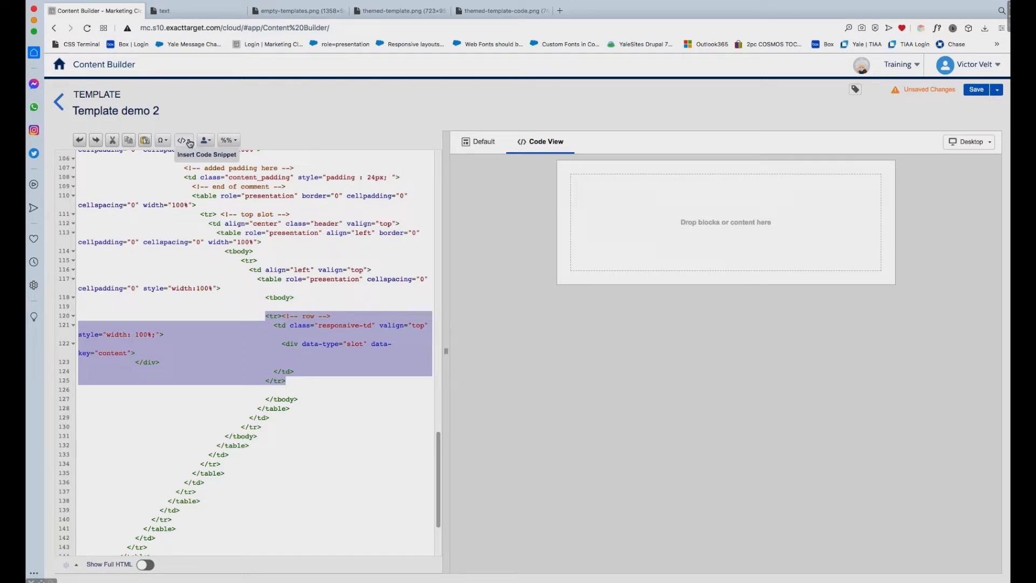
{"action": "left_click", "coordinate": [189, 142]}
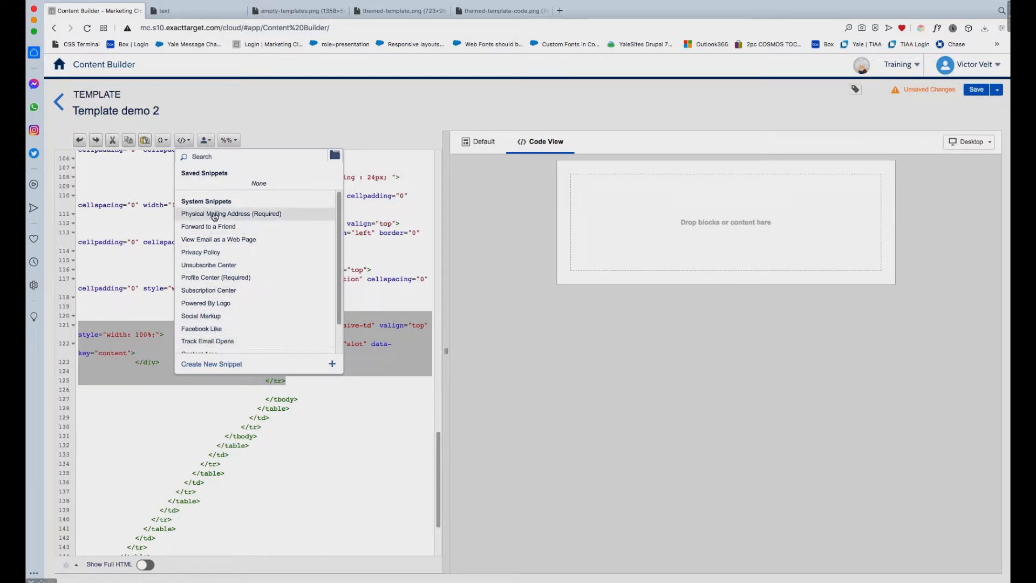
{"action": "left_click_drag", "start_coordinate": [337, 254], "coordinate": [333, 290]}
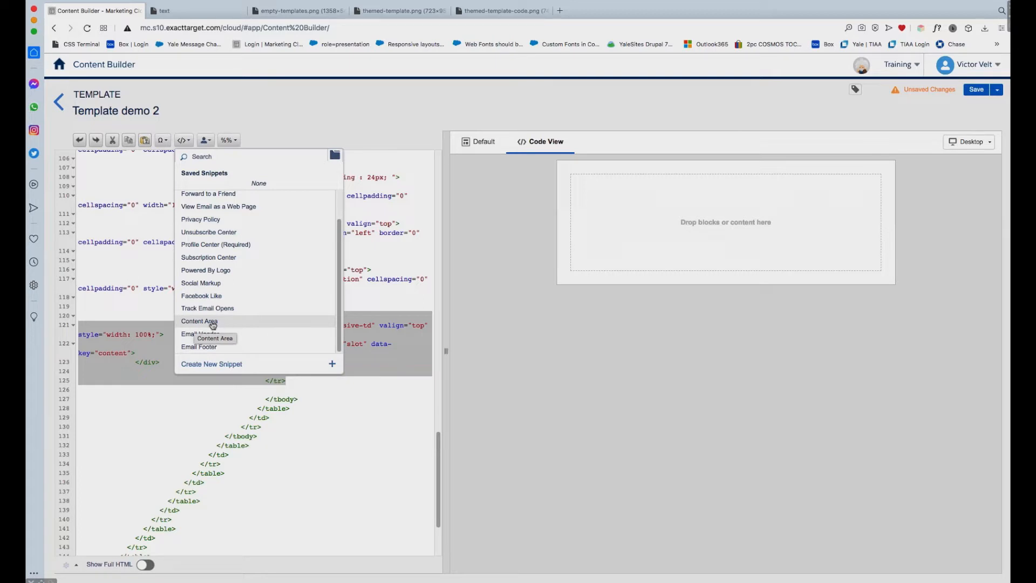
{"action": "left_click", "coordinate": [229, 364]}
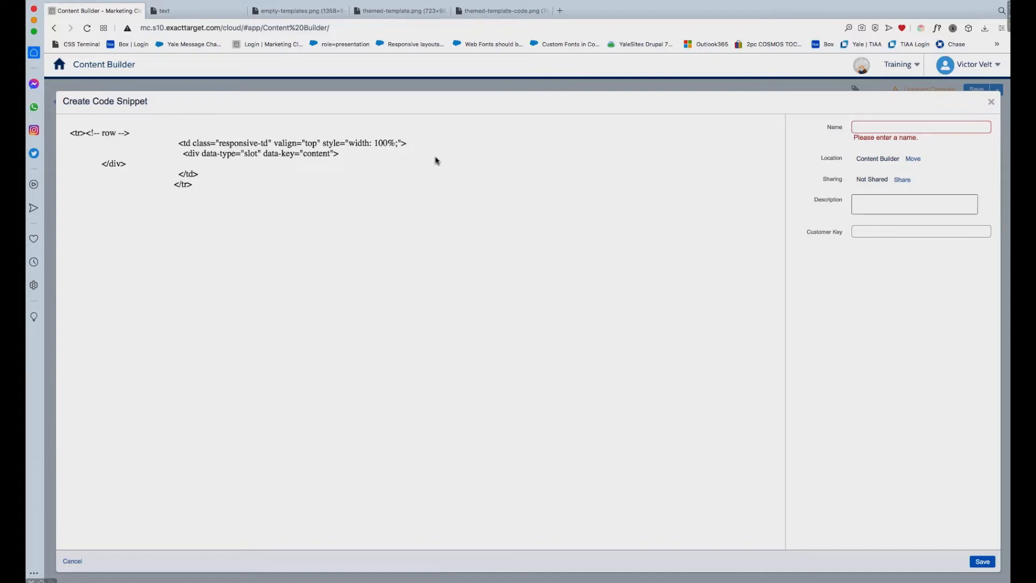
{"action": "left_click", "coordinate": [877, 128]}
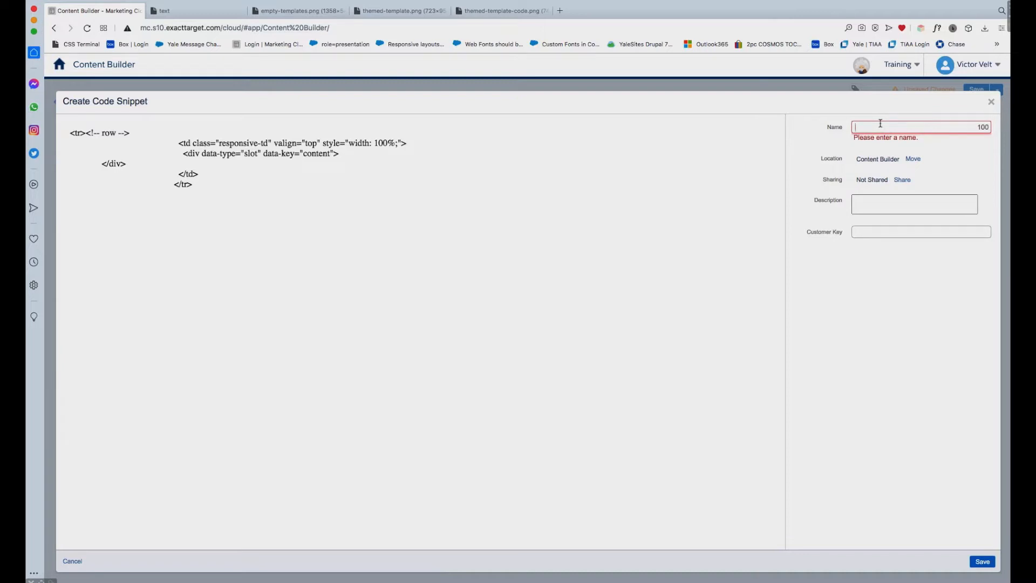
{"action": "type", "text": "co"}
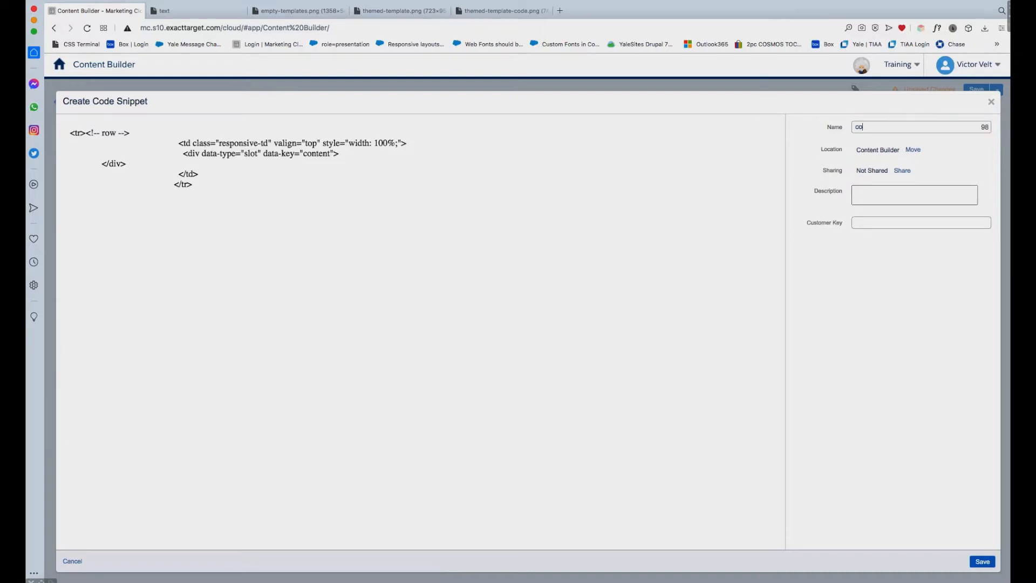
{"action": "type", "text": "ntent-row"}
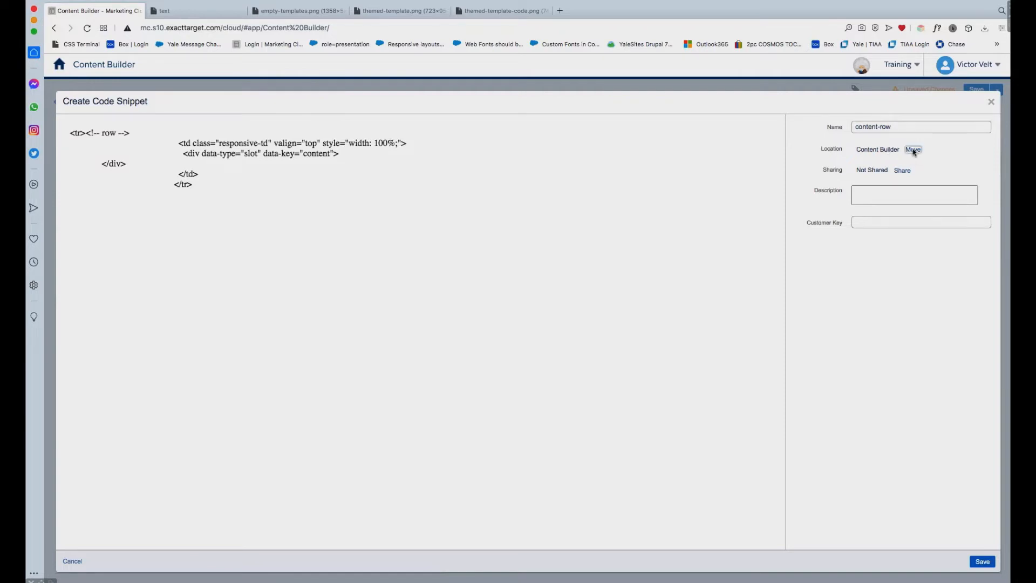
Save the content-row snippet in the Template Demos folder and review its saved details
{"action": "left_click", "coordinate": [913, 149]}
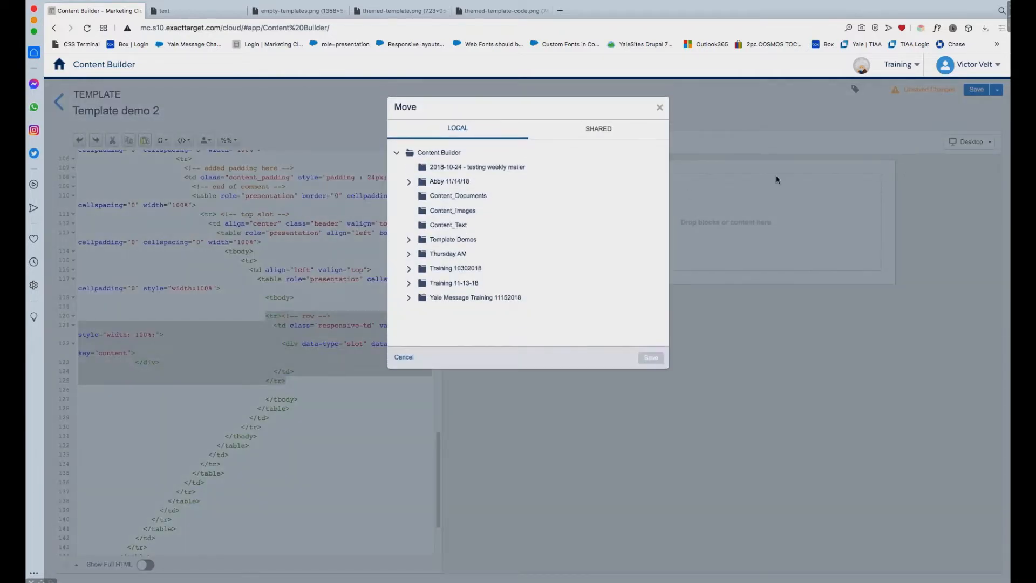
{"action": "left_click", "coordinate": [469, 240]}
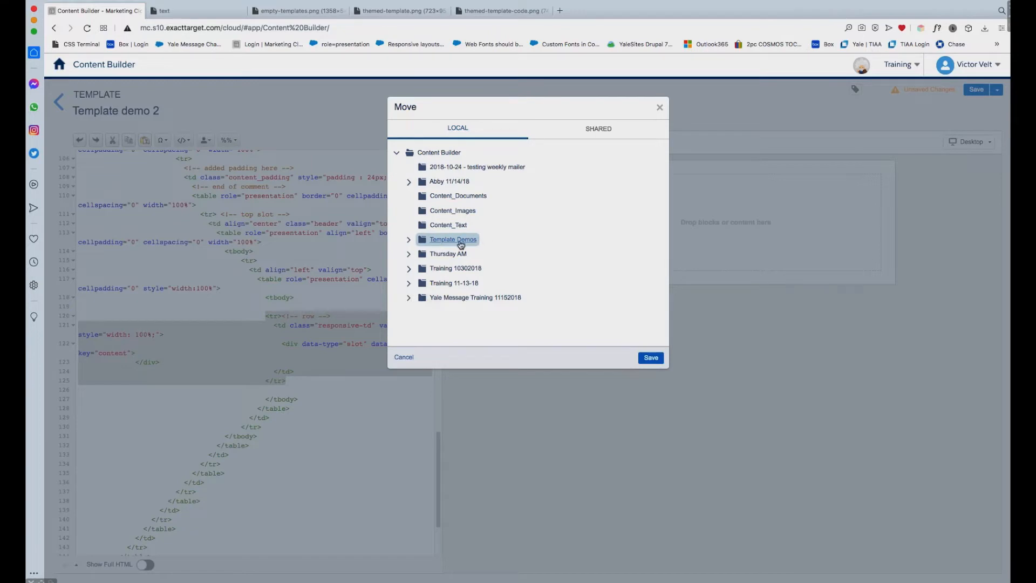
{"action": "left_click", "coordinate": [651, 358]}
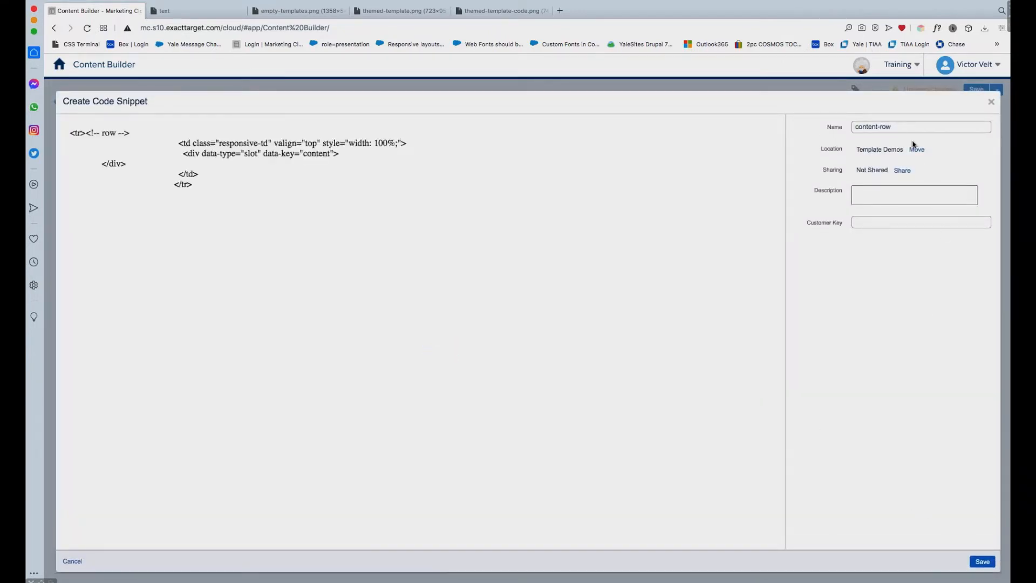
{"action": "left_click", "coordinate": [982, 562]}
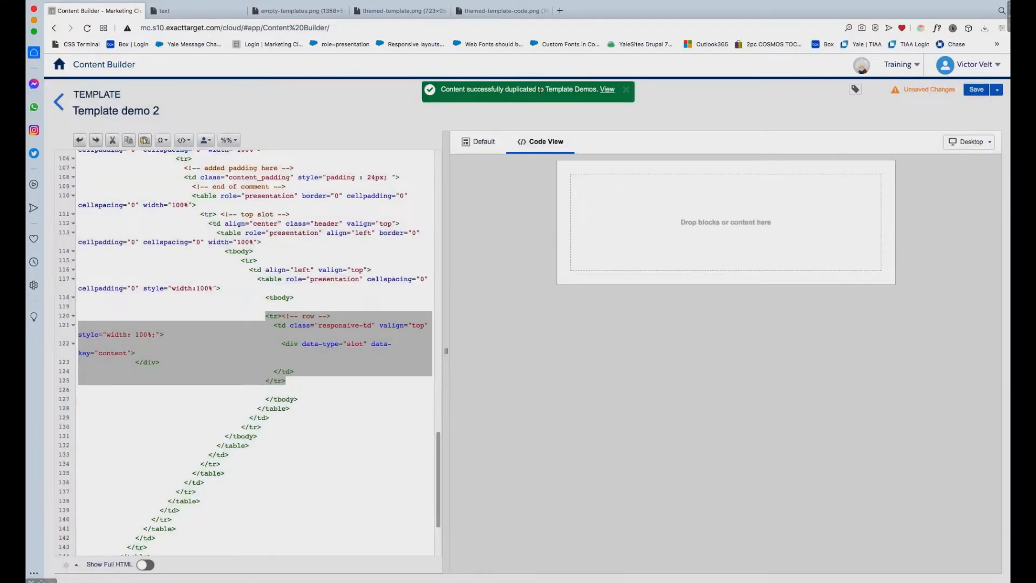
{"action": "left_click", "coordinate": [608, 90]}
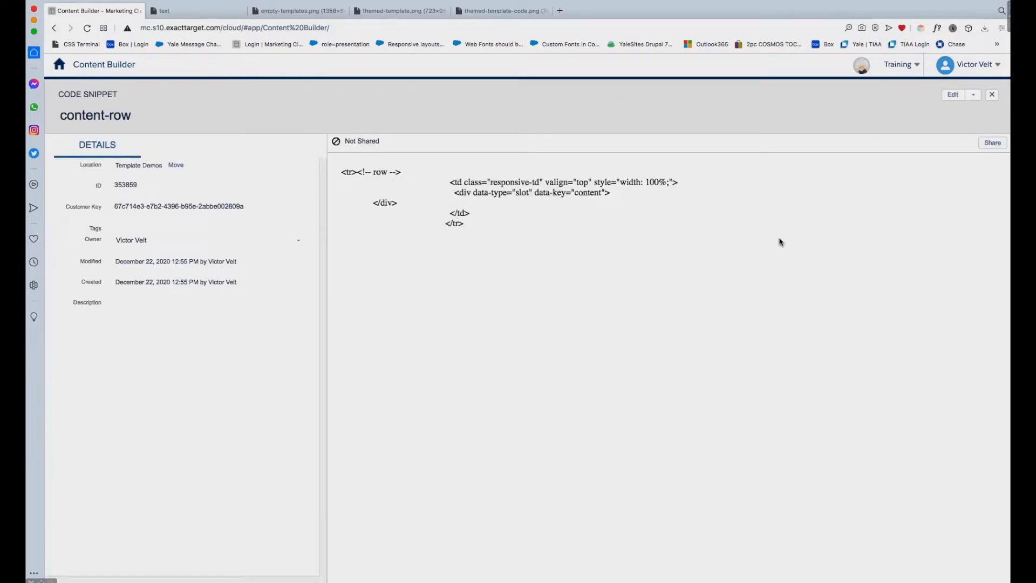
{"action": "left_click", "coordinate": [992, 98]}
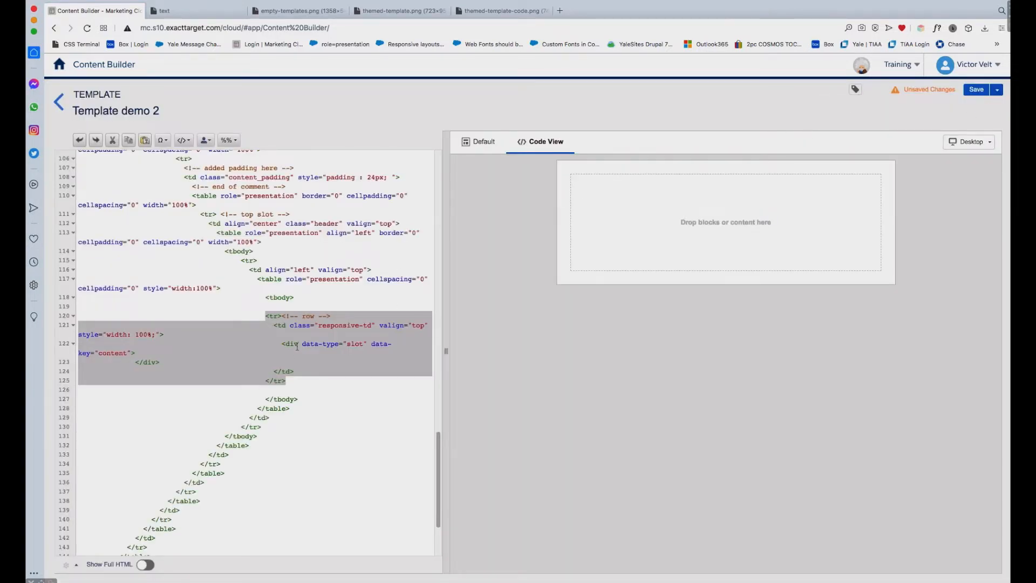
Add blank lines after the slot row's closing tr tag and insert the content-row snippet from the Template Demos folder there
{"action": "left_click", "coordinate": [296, 388]}
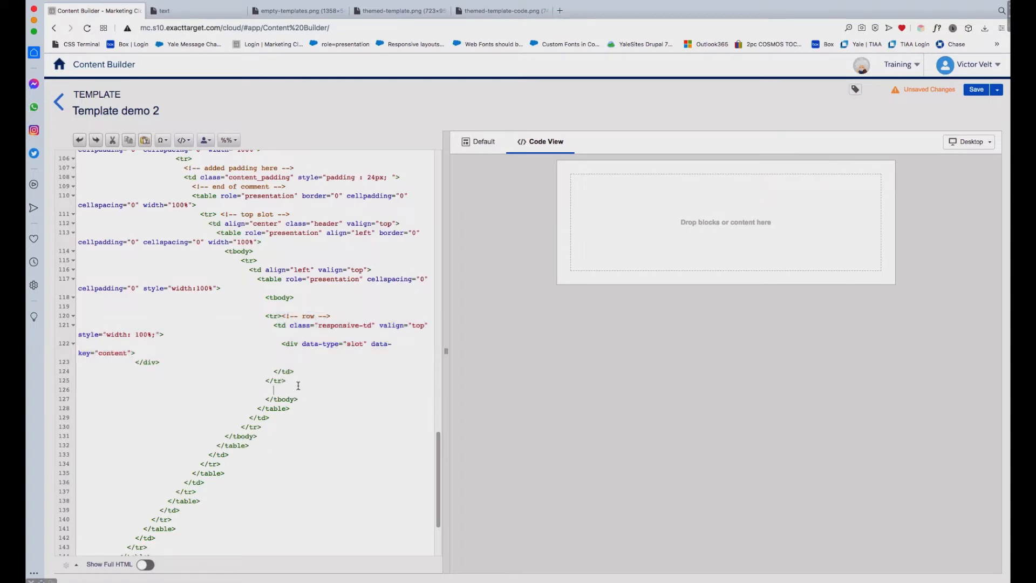
{"action": "key", "text": "Return"}
{"action": "key", "text": "Return"}
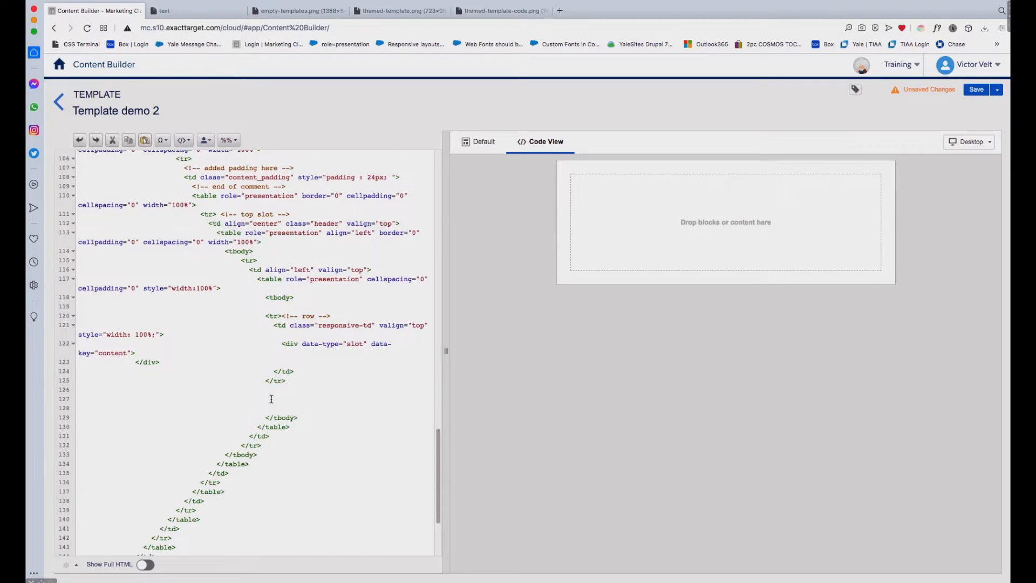
{"action": "left_click", "coordinate": [287, 399]}
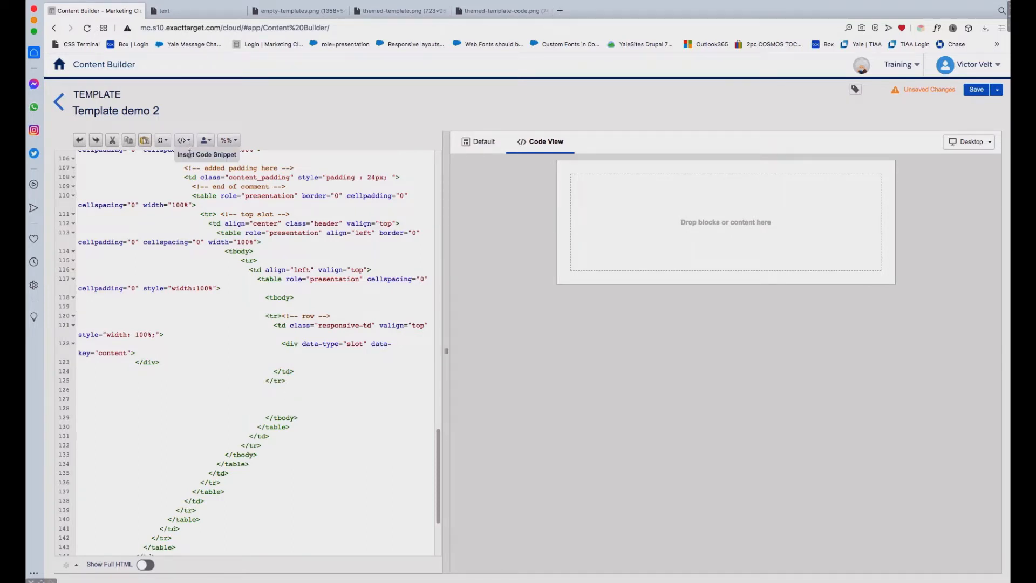
{"action": "left_click", "coordinate": [184, 141]}
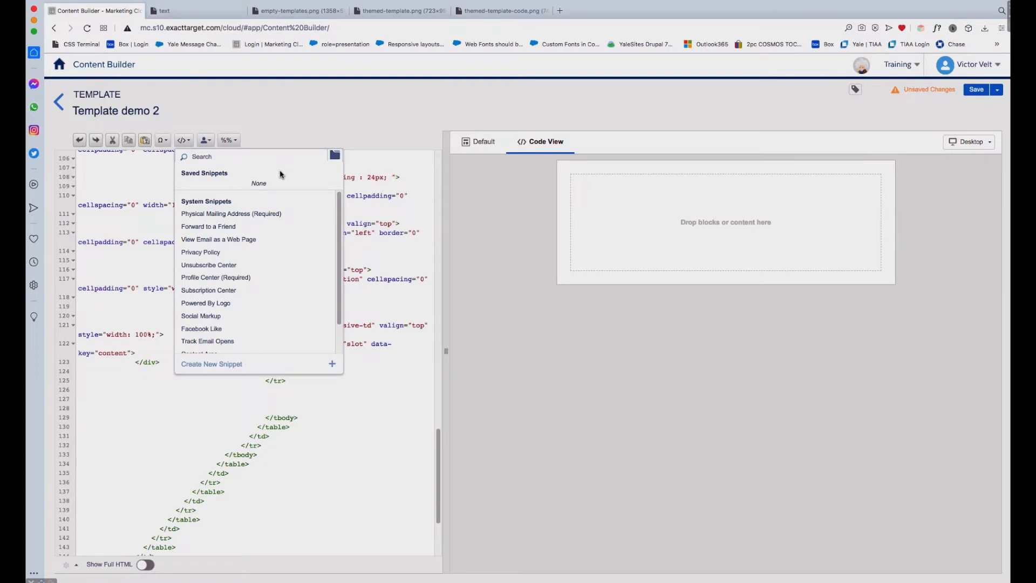
{"action": "left_click", "coordinate": [335, 157]}
{"action": "left_click_drag", "start_coordinate": [316, 227], "coordinate": [317, 250]}
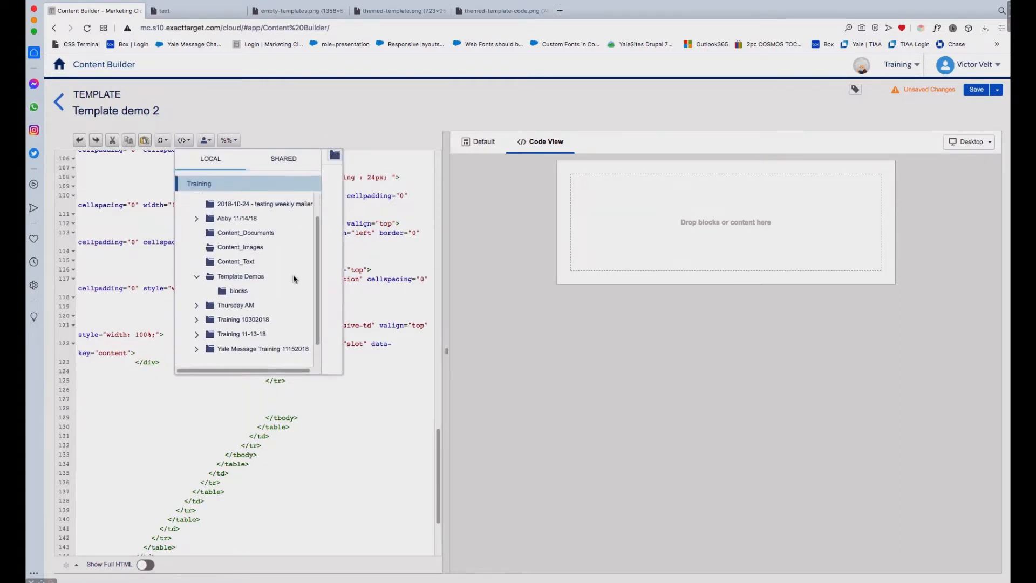
{"action": "left_click", "coordinate": [244, 277]}
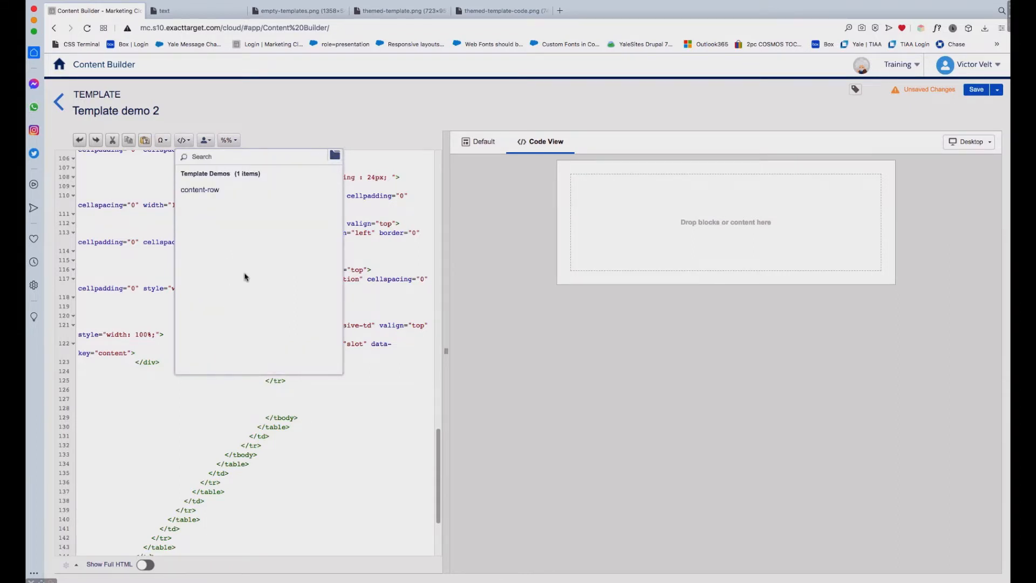
{"action": "left_click", "coordinate": [204, 190]}
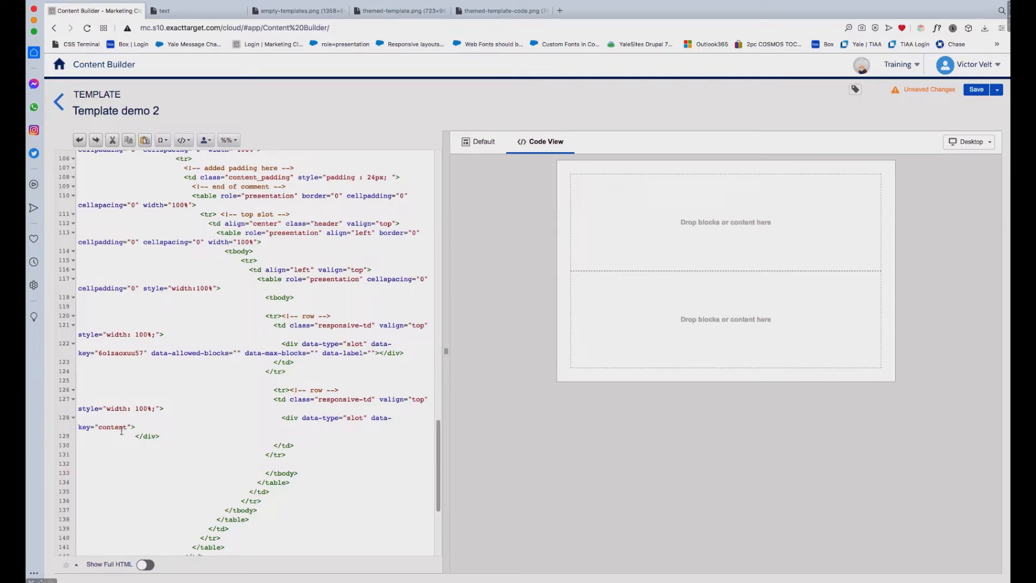
Insert the content-row snippet again on new lines below the second row, and compare the data-key values of the slots
{"action": "left_click_drag", "start_coordinate": [100, 428], "coordinate": [128, 427]}
{"action": "left_click_drag", "start_coordinate": [98, 353], "coordinate": [144, 353]}
{"action": "left_click", "coordinate": [298, 455]}
{"action": "key", "text": "Return"}
{"action": "key", "text": "Return"}
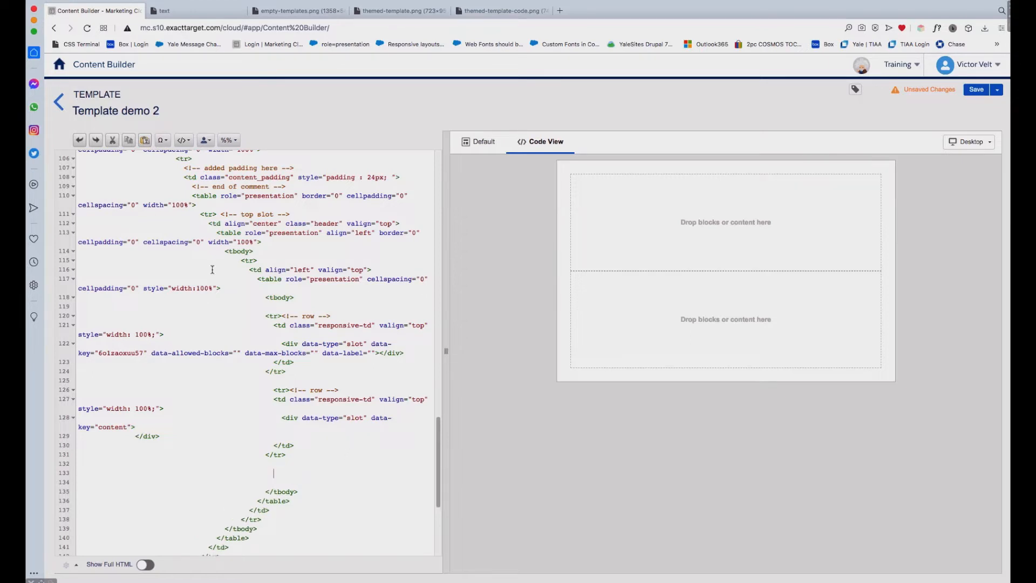
{"action": "left_click", "coordinate": [188, 143]}
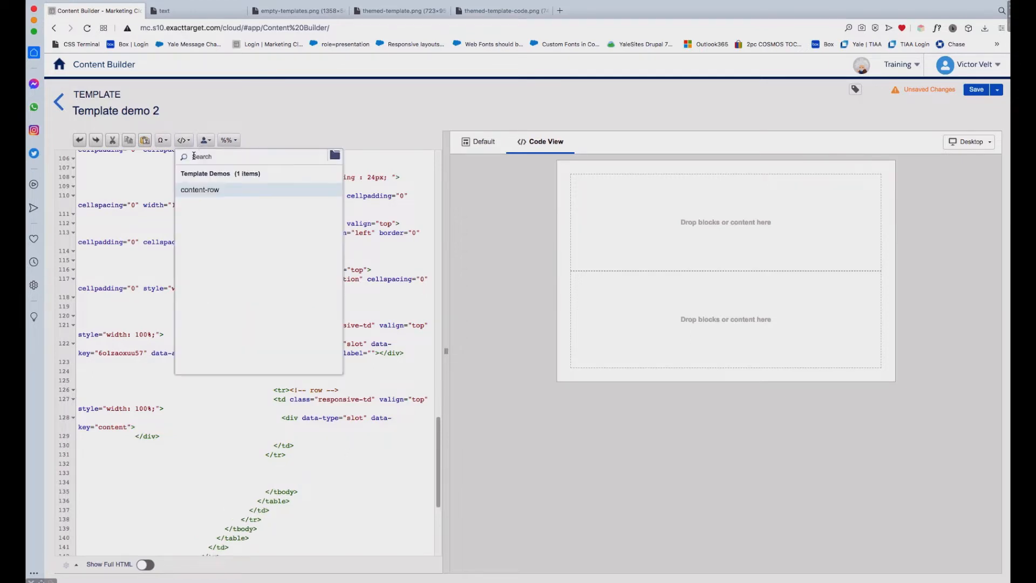
{"action": "left_click", "coordinate": [212, 189]}
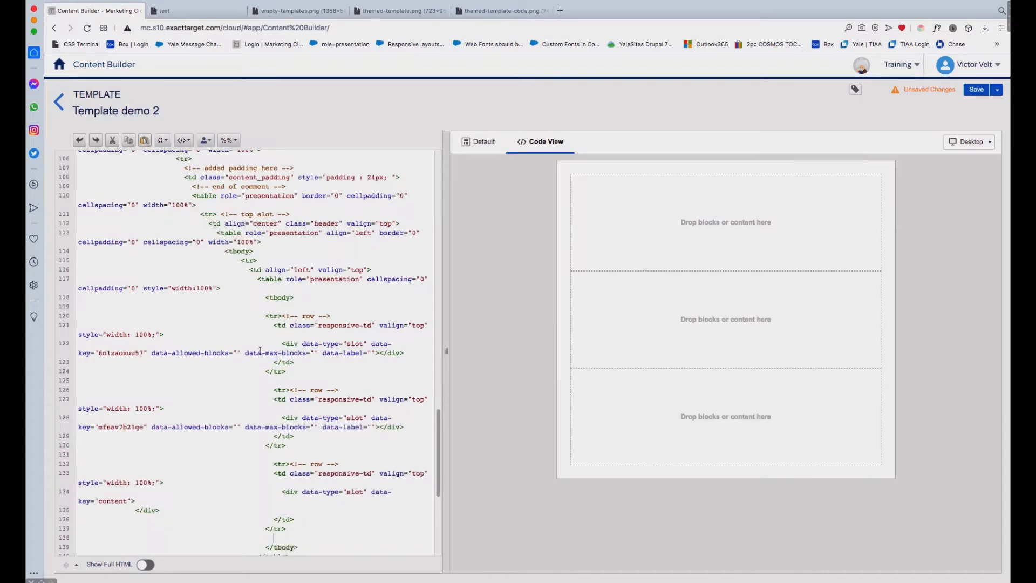
{"action": "left_click_drag", "start_coordinate": [438, 451], "coordinate": [434, 465]}
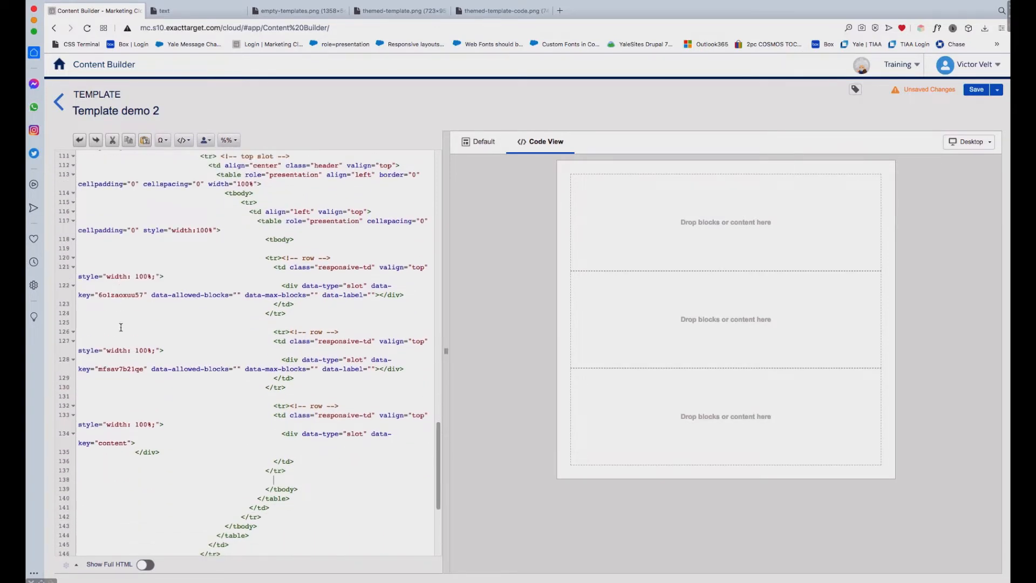
{"action": "left_click_drag", "start_coordinate": [99, 295], "coordinate": [132, 294]}
{"action": "left_click_drag", "start_coordinate": [99, 370], "coordinate": [132, 369]}
{"action": "left_click", "coordinate": [112, 296]}
{"action": "left_click_drag", "start_coordinate": [112, 297], "coordinate": [135, 299]}
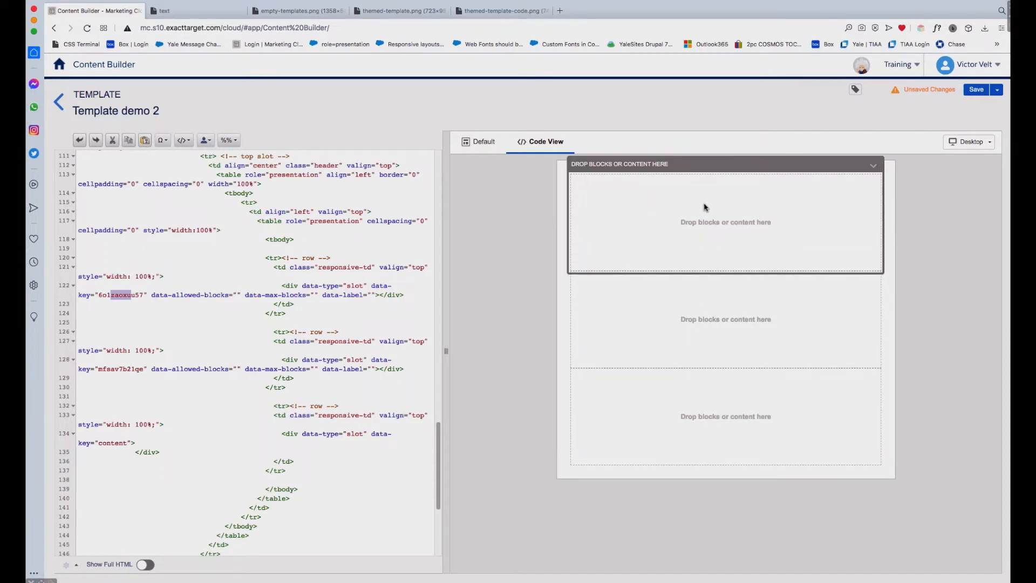
In the default view, set the content design assistance text of the first content area to "Header"
{"action": "left_click", "coordinate": [479, 142]}
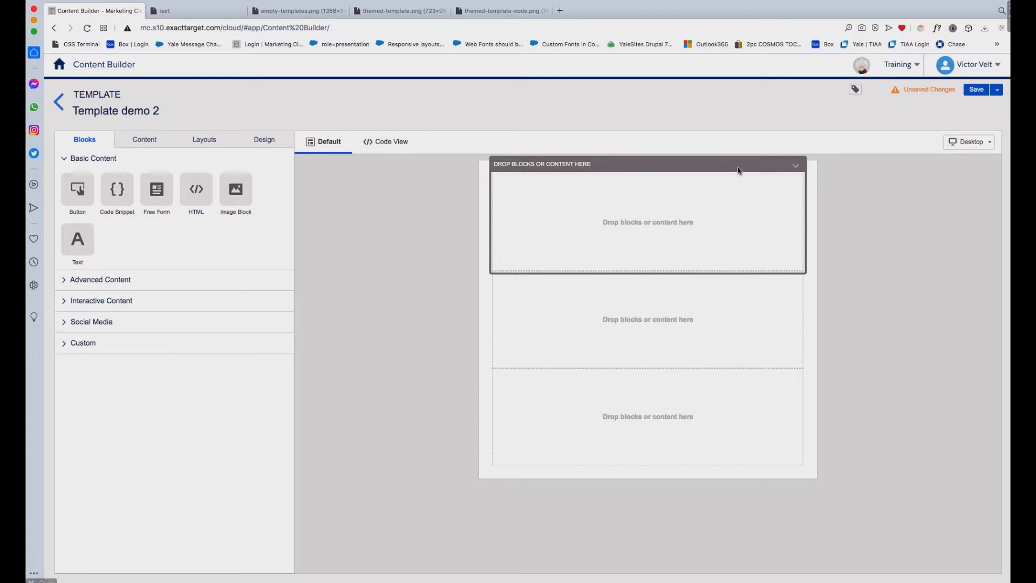
{"action": "left_click", "coordinate": [795, 165]}
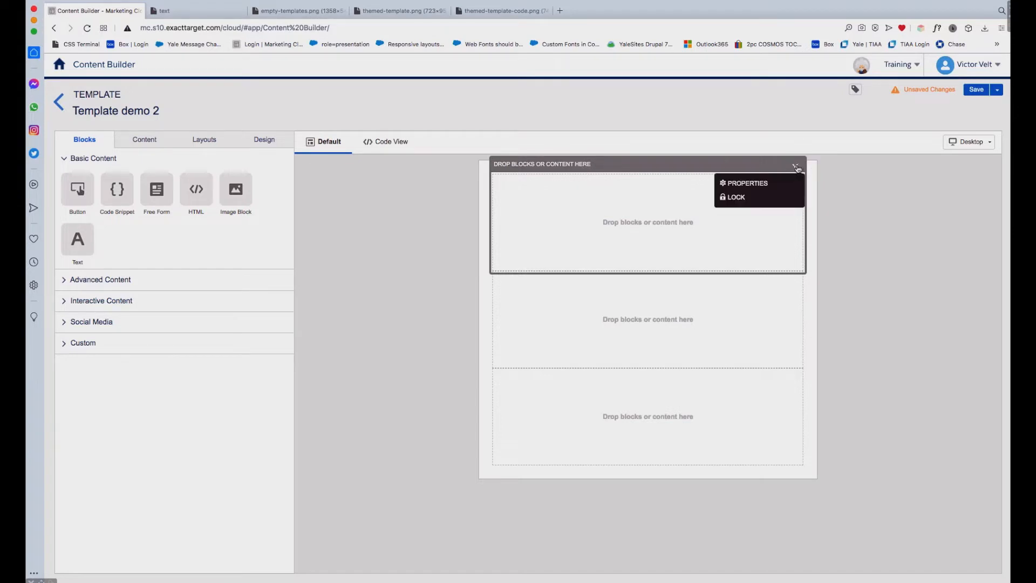
{"action": "left_click", "coordinate": [754, 184]}
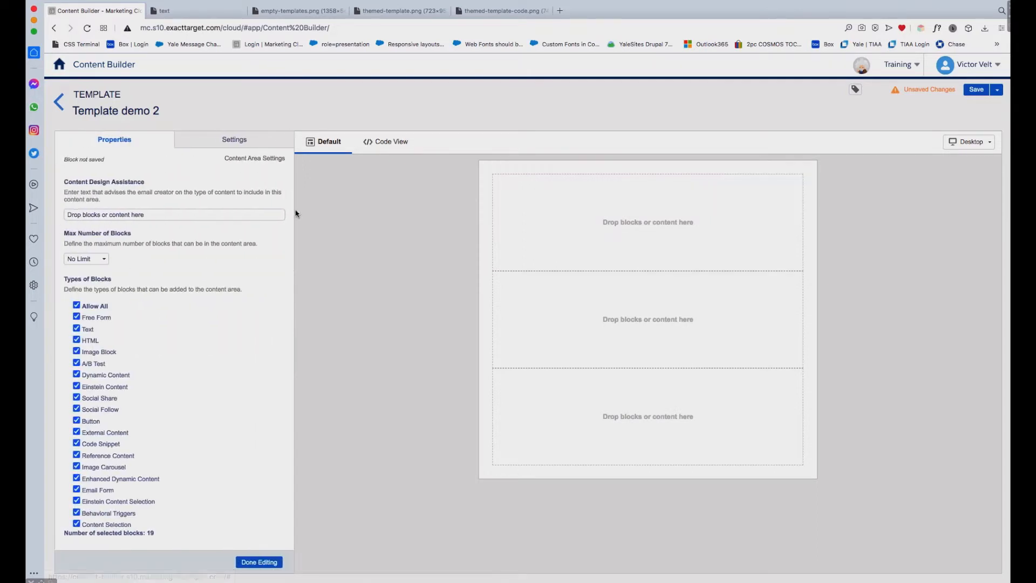
{"action": "left_click_drag", "start_coordinate": [66, 214], "coordinate": [160, 215]}
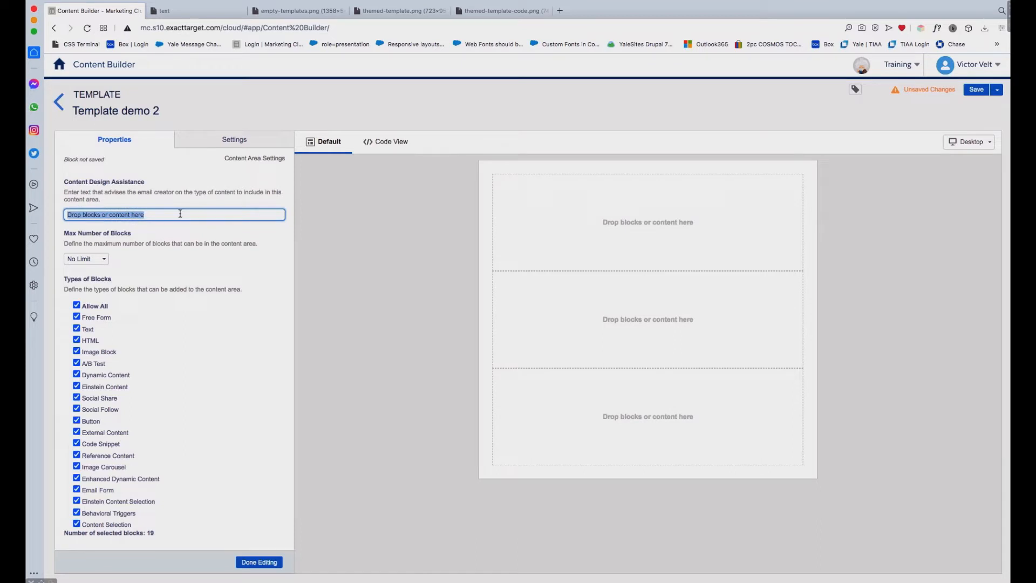
{"action": "key", "text": "BackSpace"}
{"action": "type", "text": "Header"}
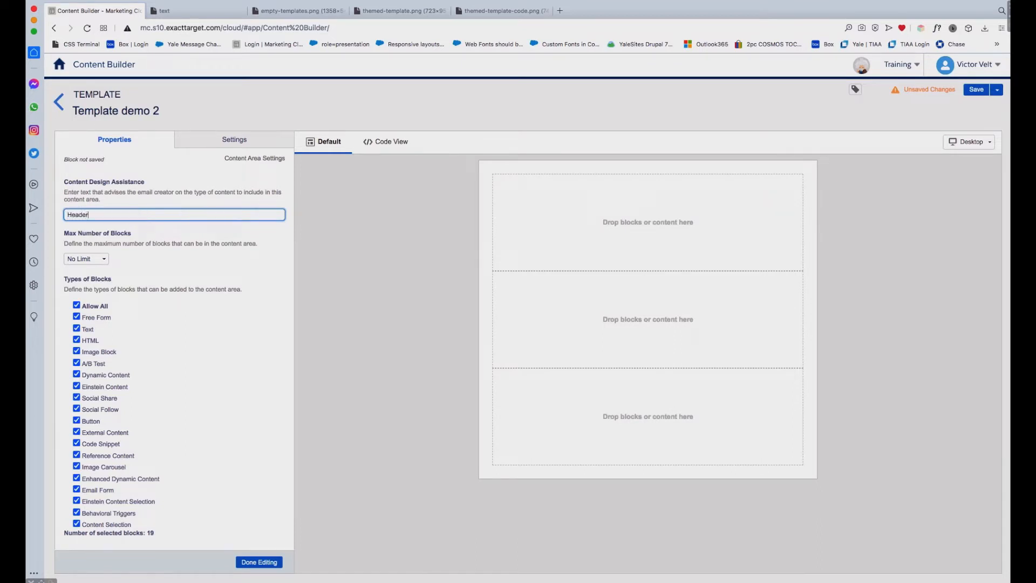
{"action": "left_click", "coordinate": [191, 233]}
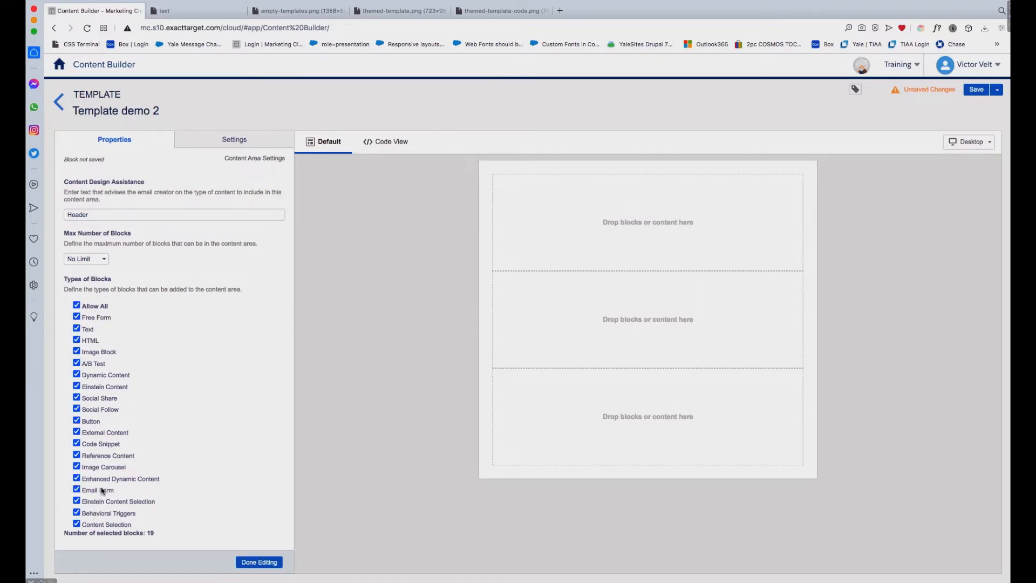
{"action": "left_click", "coordinate": [263, 561]}
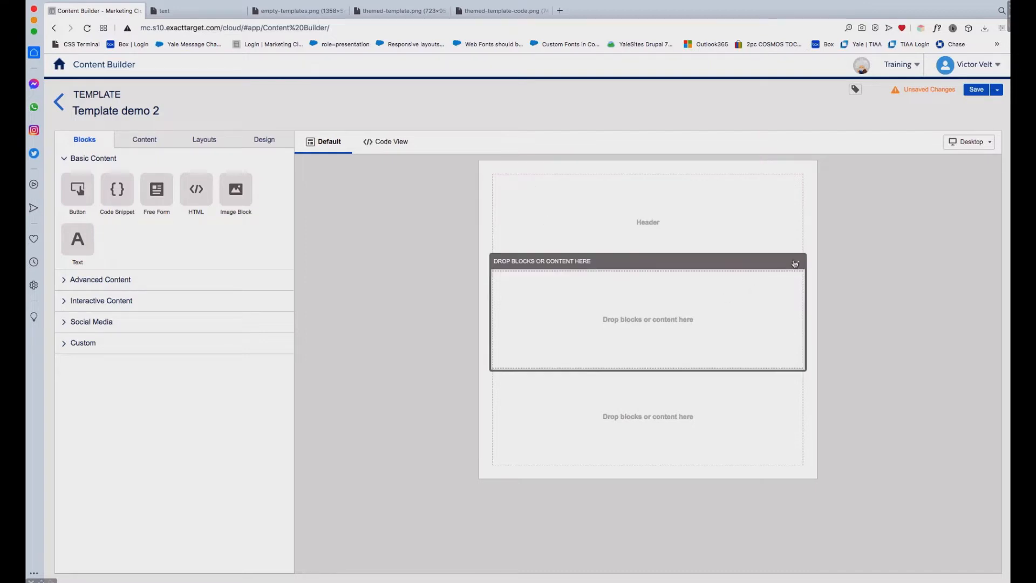
Set the content design assistance text of the second content area to "Main Content"
{"action": "left_click", "coordinate": [795, 262]}
{"action": "left_click", "coordinate": [753, 281]}
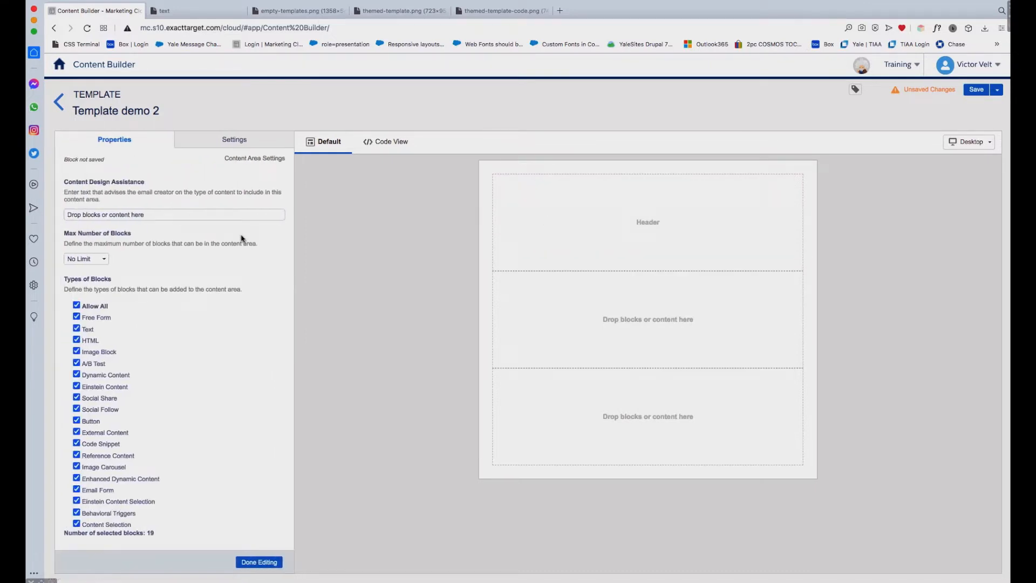
{"action": "triple_click", "coordinate": [143, 216]}
{"action": "type", "text": "Content Design Assistance"}
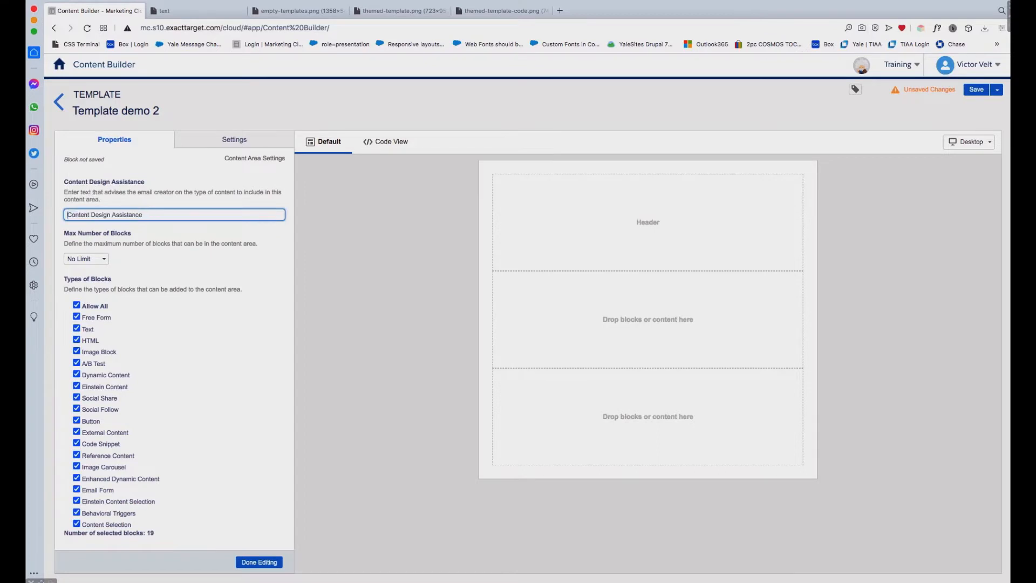
{"action": "key", "text": "super+a"}
{"action": "type", "text": "Ma"}
{"action": "left_click", "coordinate": [263, 562]}
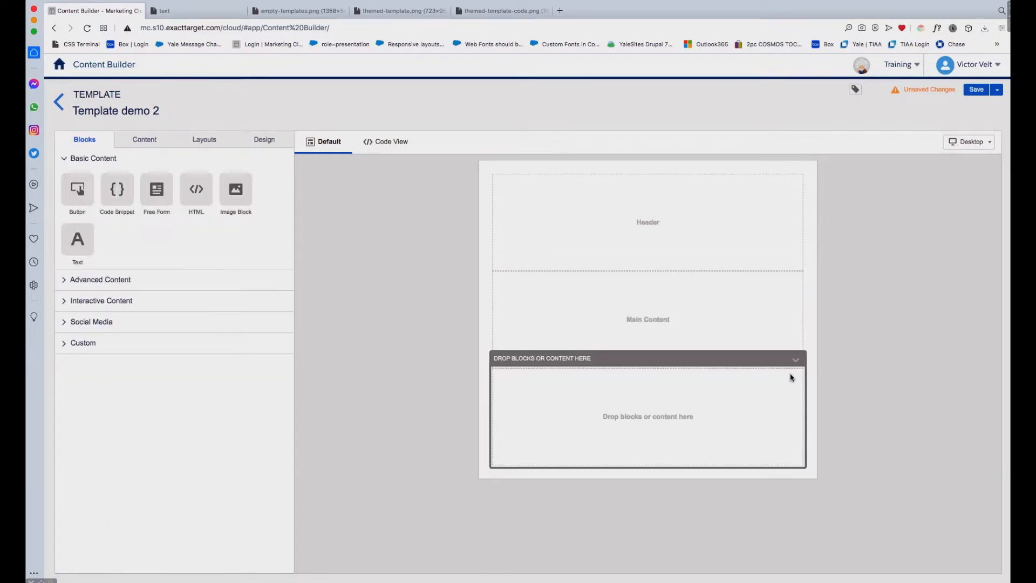
Set the content design assistance text of the third content area to "Footer"
{"action": "left_click", "coordinate": [796, 360]}
{"action": "left_click", "coordinate": [748, 378]}
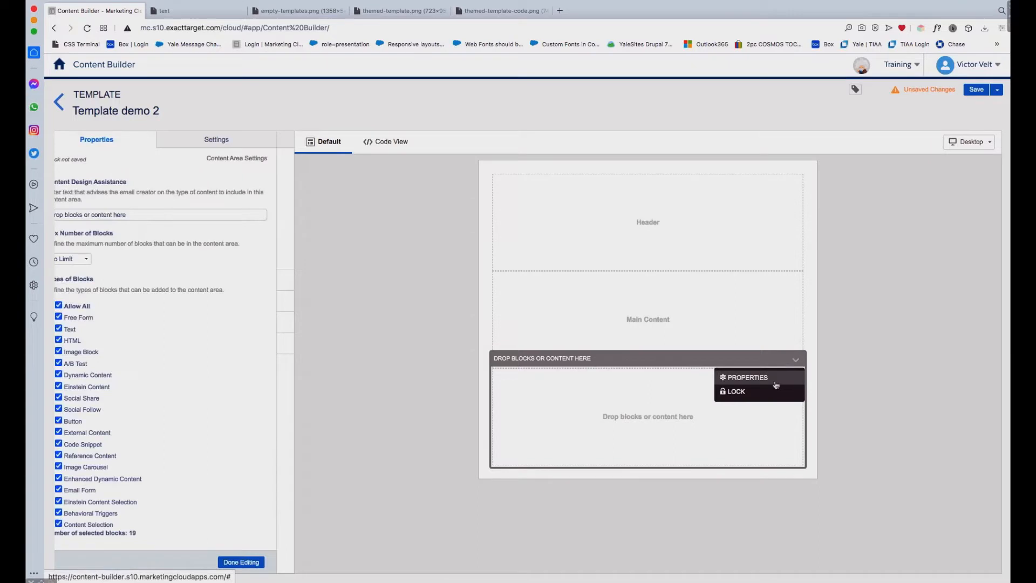
{"action": "left_click_drag", "start_coordinate": [160, 215], "coordinate": [65, 197]}
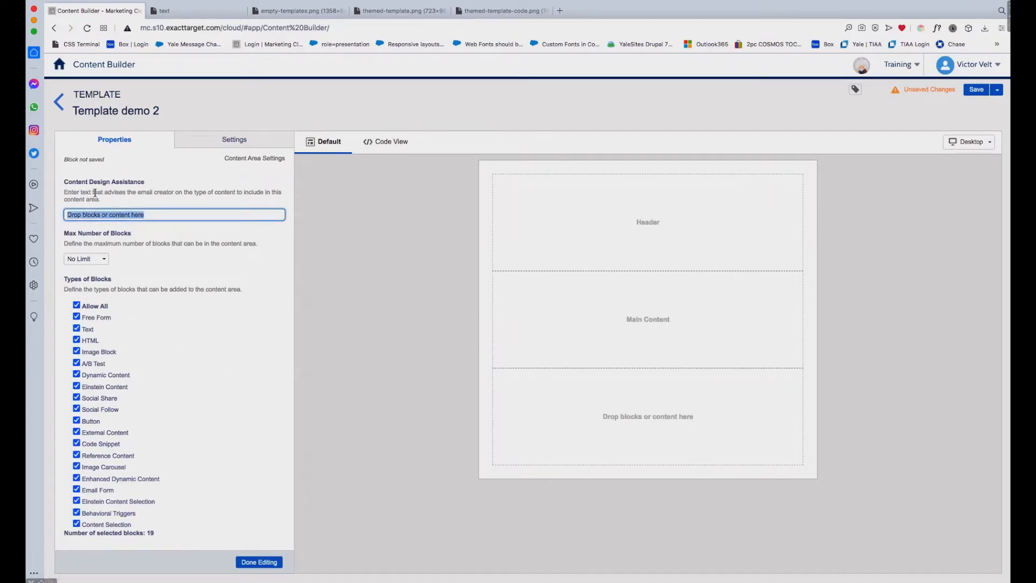
{"action": "type", "text": "Footer"}
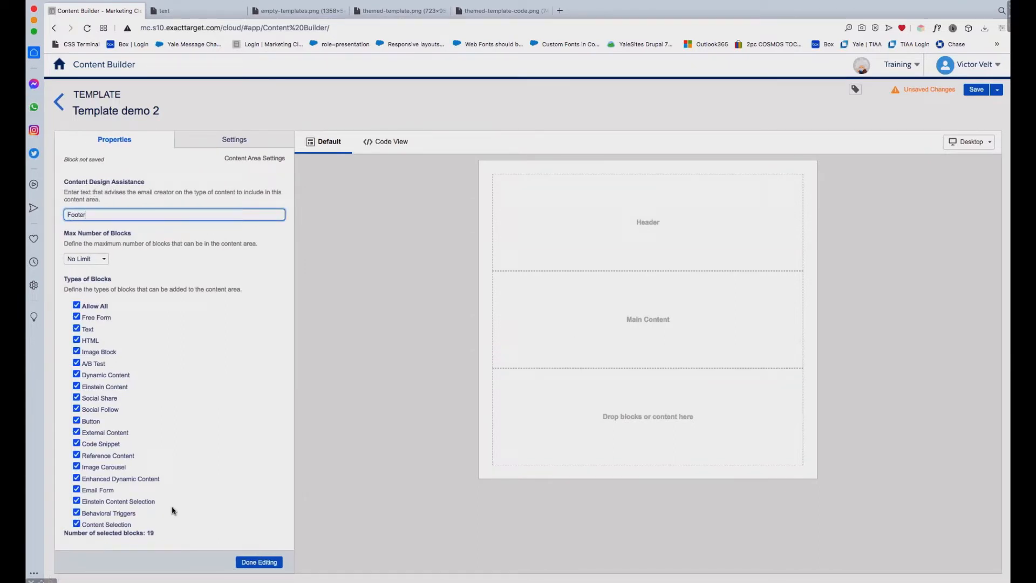
{"action": "left_click", "coordinate": [263, 562]}
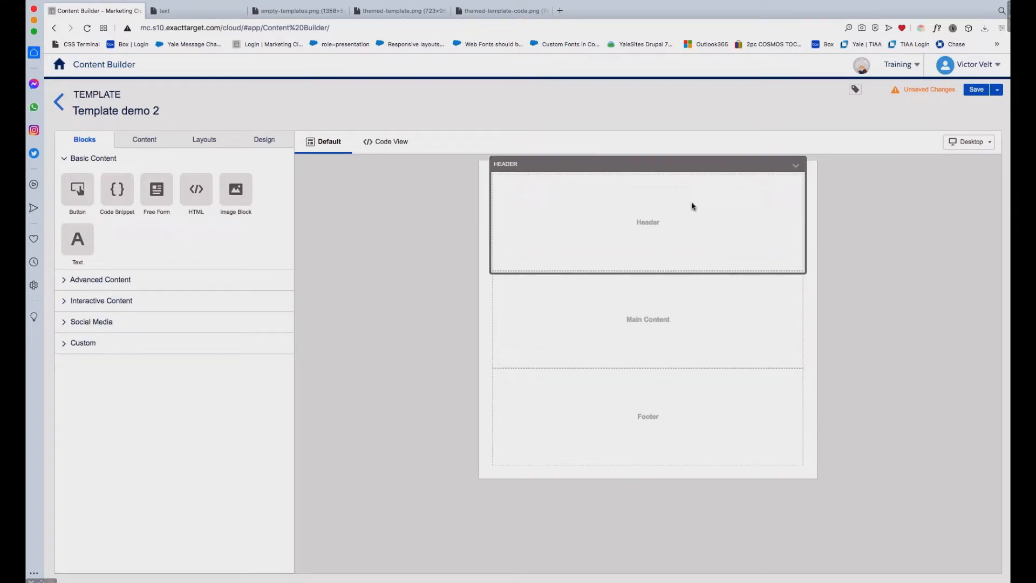
Examine the Header content area's properties and its device preview, background, border and spacing settings
{"action": "left_click", "coordinate": [796, 166]}
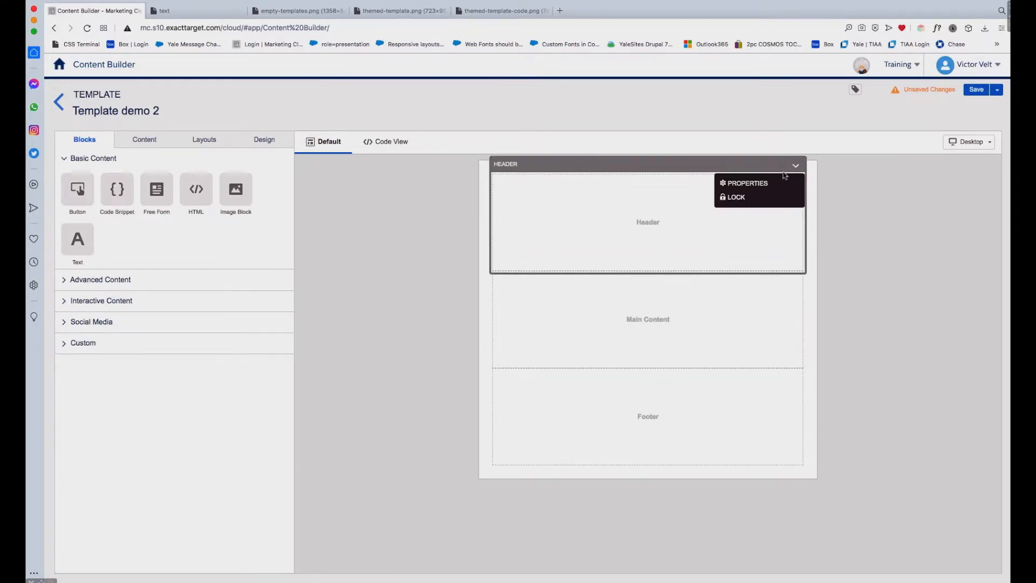
{"action": "left_click", "coordinate": [751, 184]}
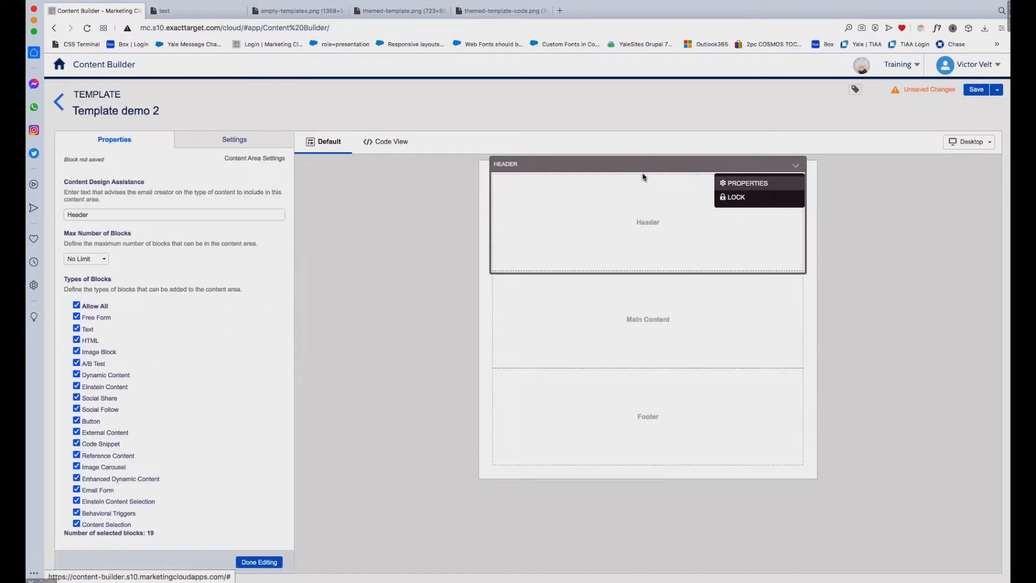
{"action": "left_click", "coordinate": [244, 141]}
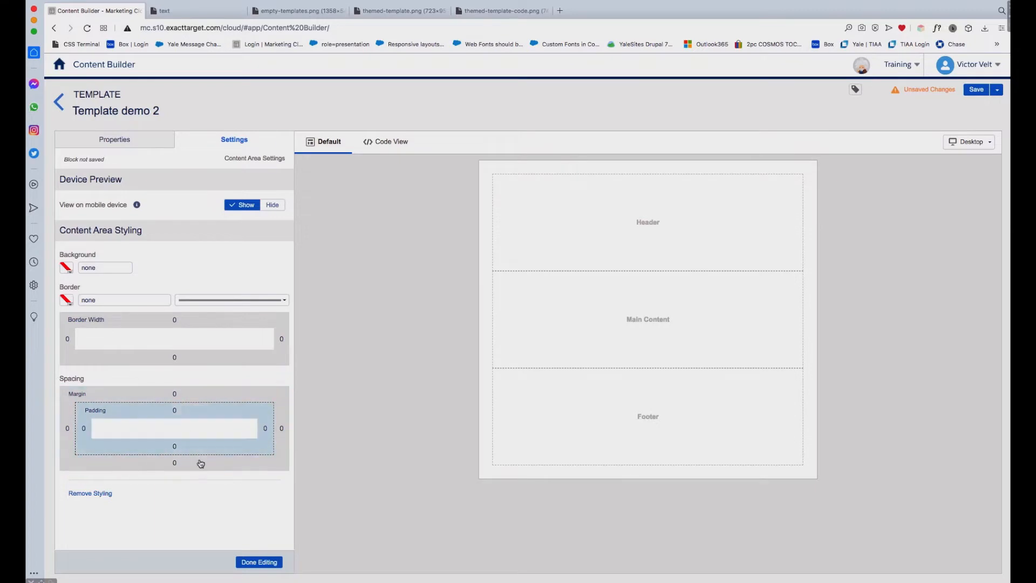
{"action": "left_click", "coordinate": [260, 562]}
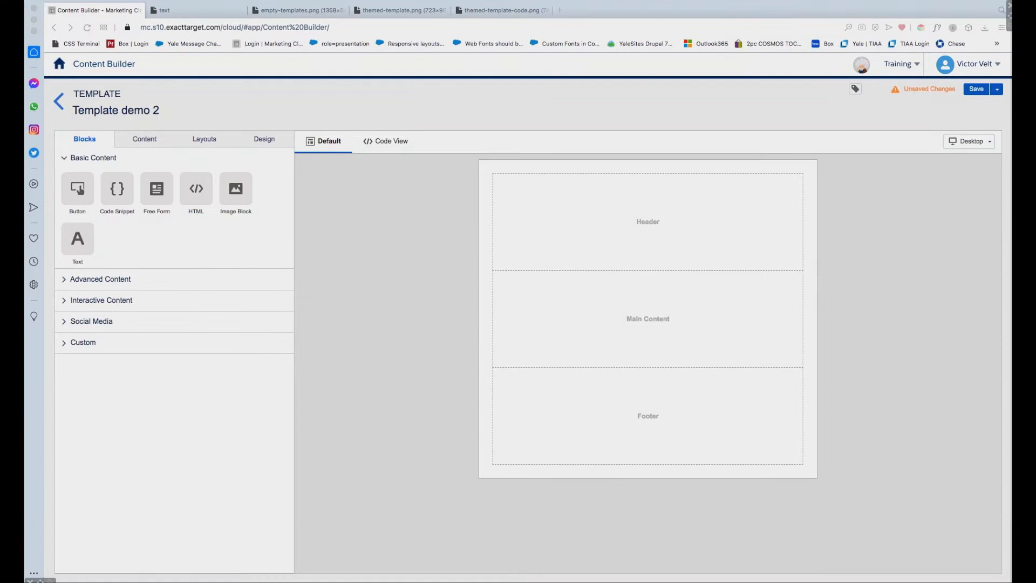
Place the saved header-block in the Header slot and check its HTML before finishing the block edit
{"action": "left_click", "coordinate": [149, 144]}
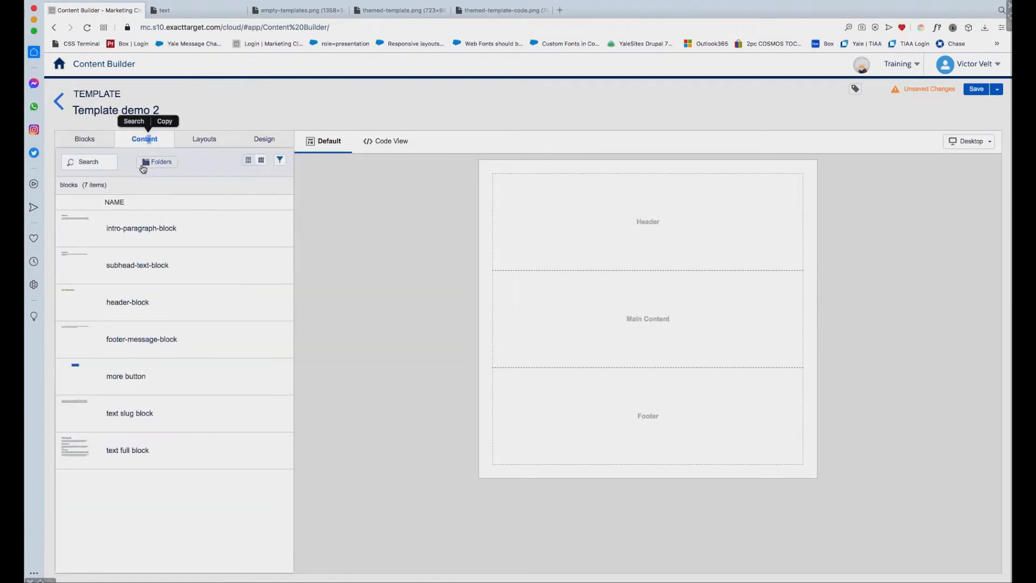
{"action": "left_click_drag", "start_coordinate": [127, 307], "coordinate": [579, 204]}
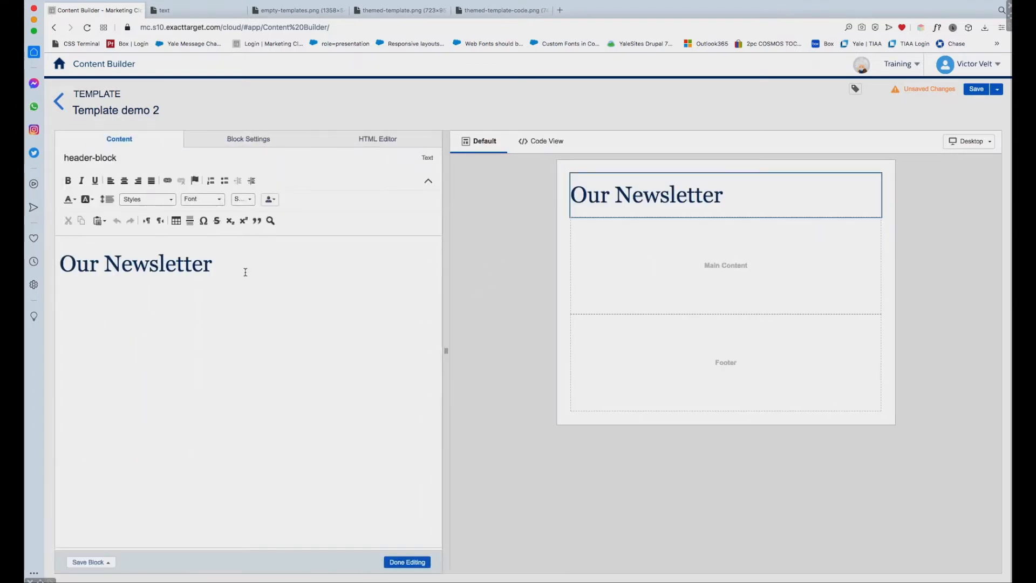
{"action": "left_click", "coordinate": [387, 142]}
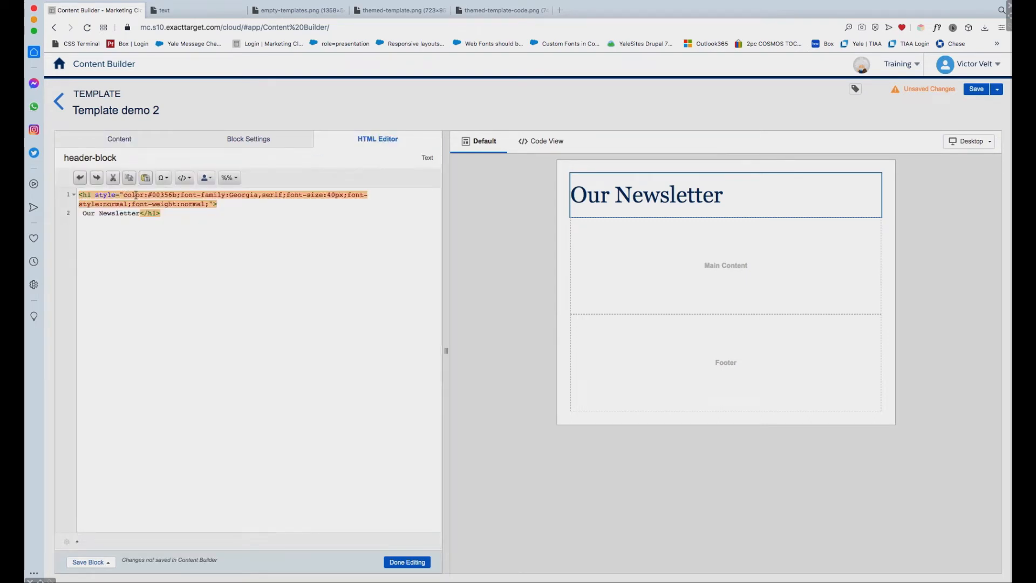
{"action": "left_click", "coordinate": [130, 140]}
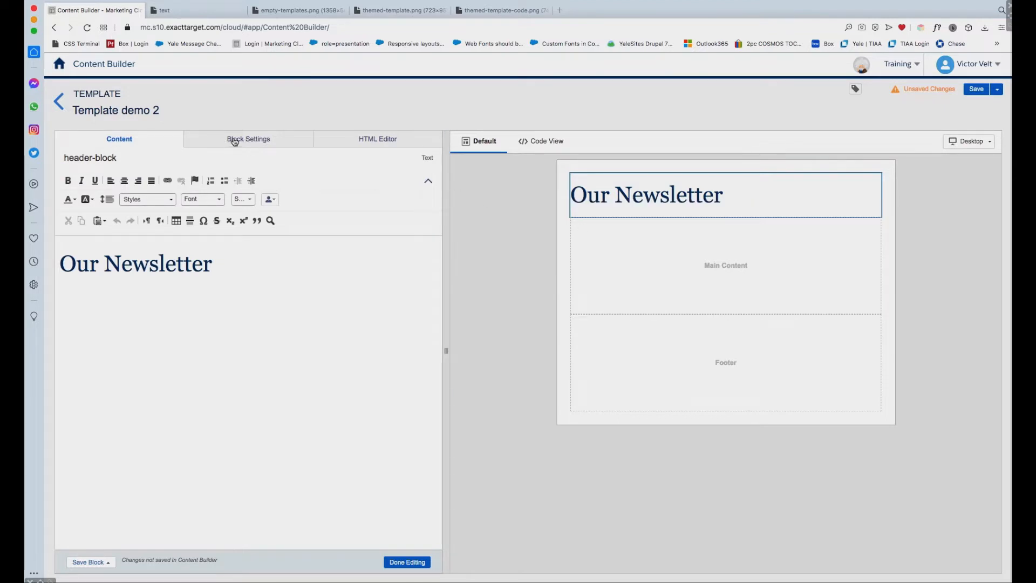
{"action": "left_click", "coordinate": [406, 562]}
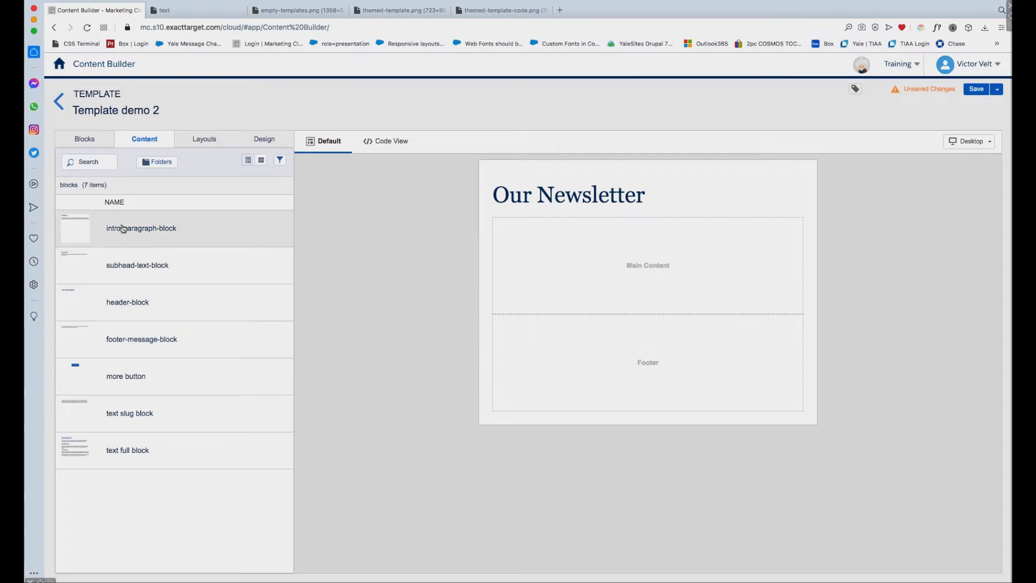
Place the intro-paragraph-block in the Main Content slot and the footer-message-block in the Footer slot
{"action": "left_click_drag", "start_coordinate": [120, 231], "coordinate": [648, 256]}
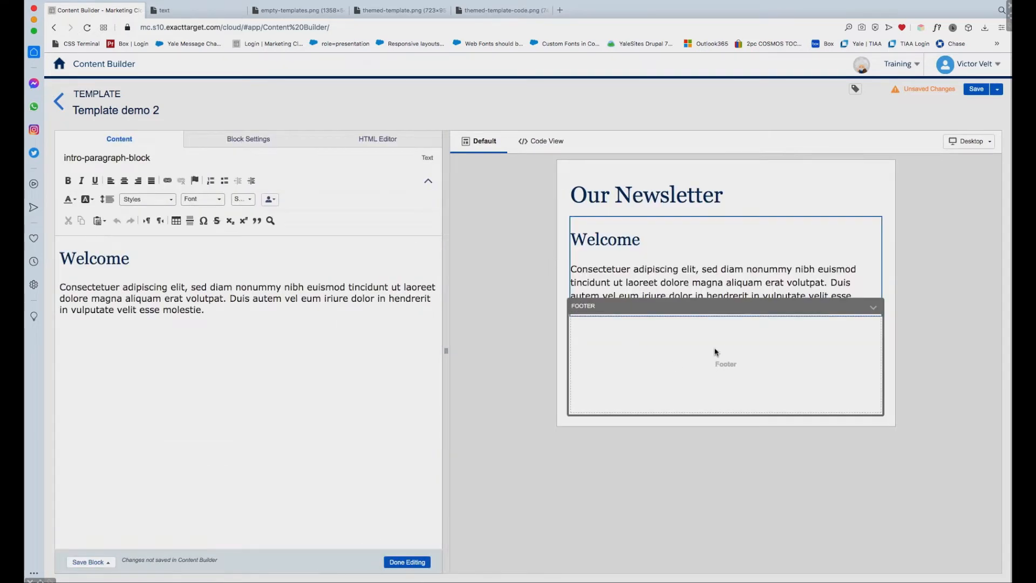
{"action": "left_click", "coordinate": [408, 562]}
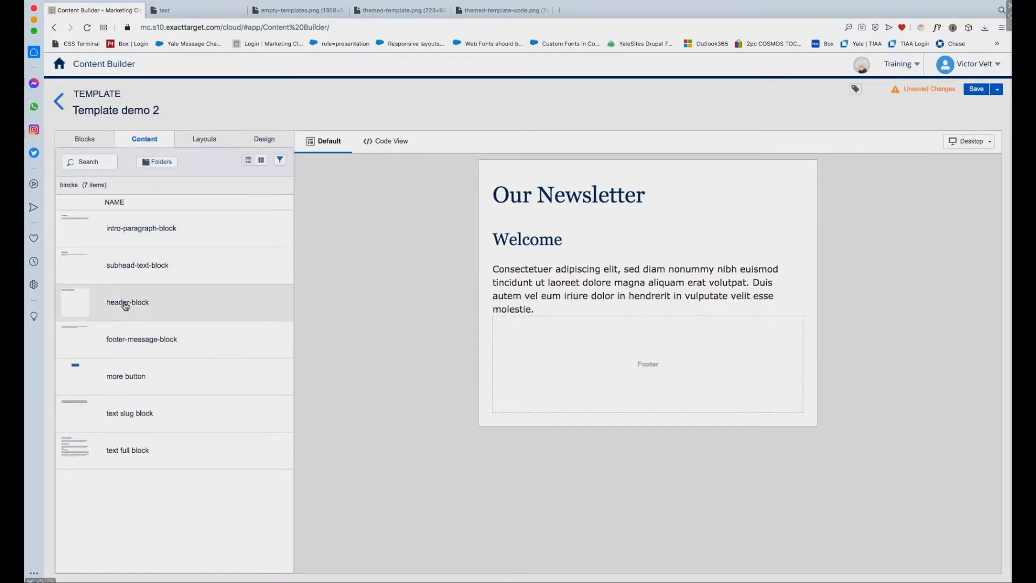
{"action": "left_click_drag", "start_coordinate": [121, 340], "coordinate": [613, 340]}
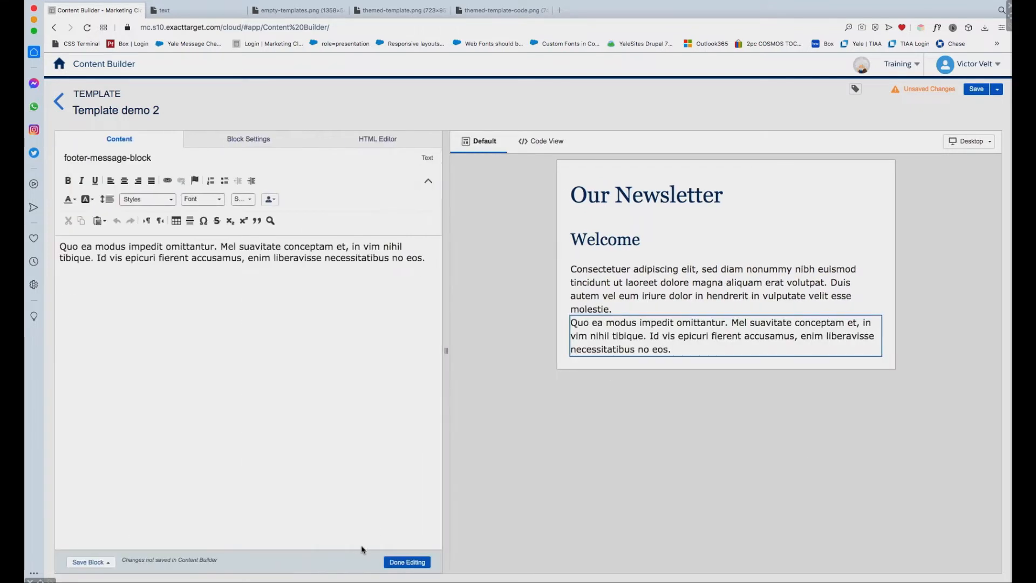
{"action": "left_click", "coordinate": [407, 561]}
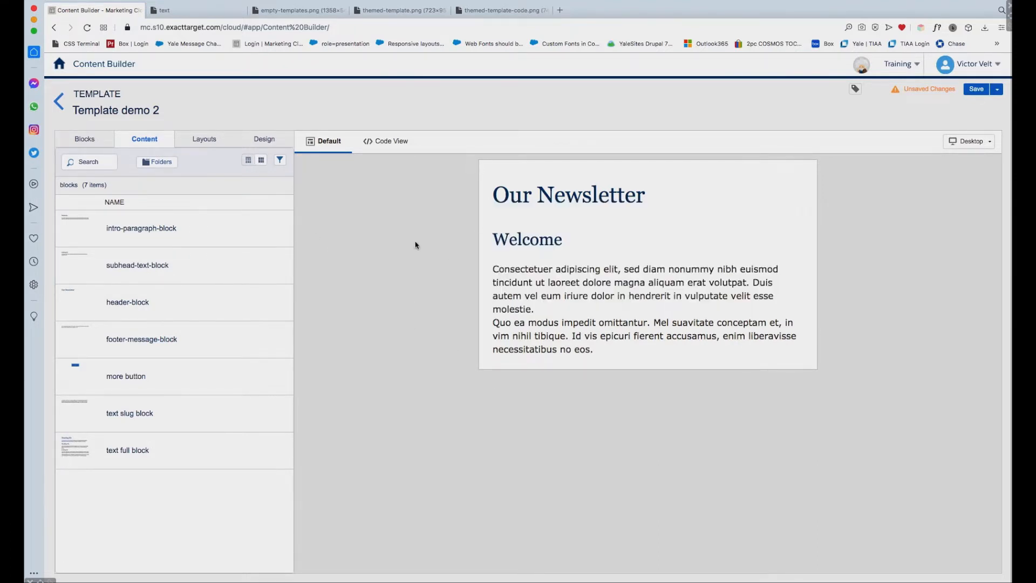
Add an Image Block to the Main Content slot, directly above the Welcome paragraph
{"action": "left_click", "coordinate": [92, 143]}
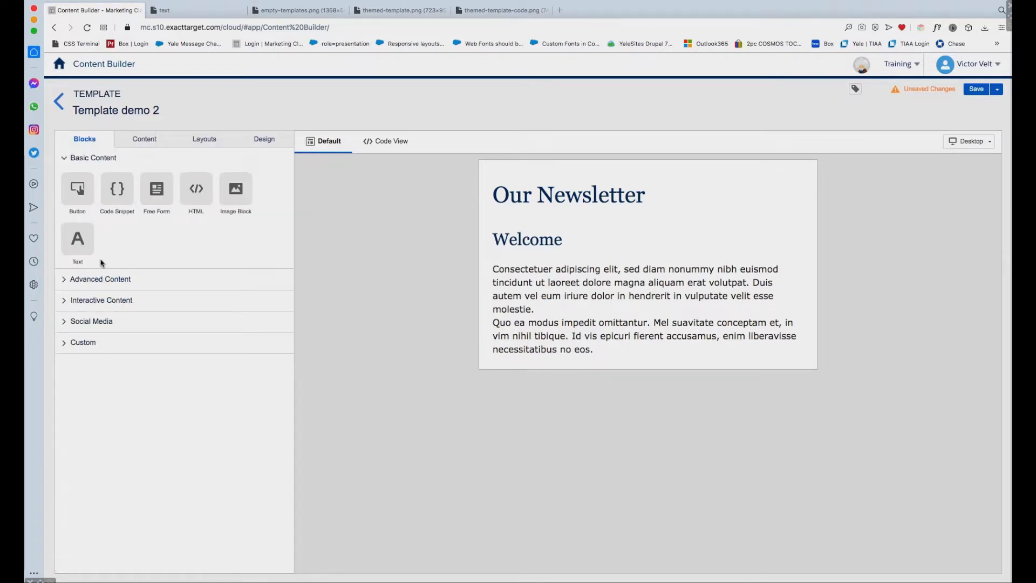
{"action": "left_click", "coordinate": [237, 192]}
{"action": "left_click_drag", "start_coordinate": [227, 189], "coordinate": [551, 221]}
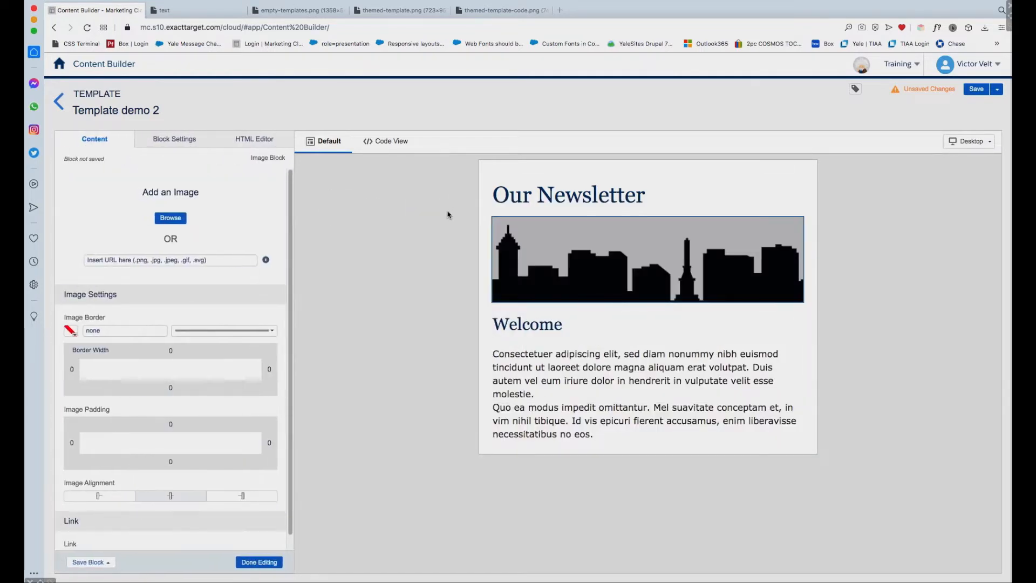
Upload and publish winter-scene.jpg from the photos folder as the picture of the image block
{"action": "left_click", "coordinate": [179, 222]}
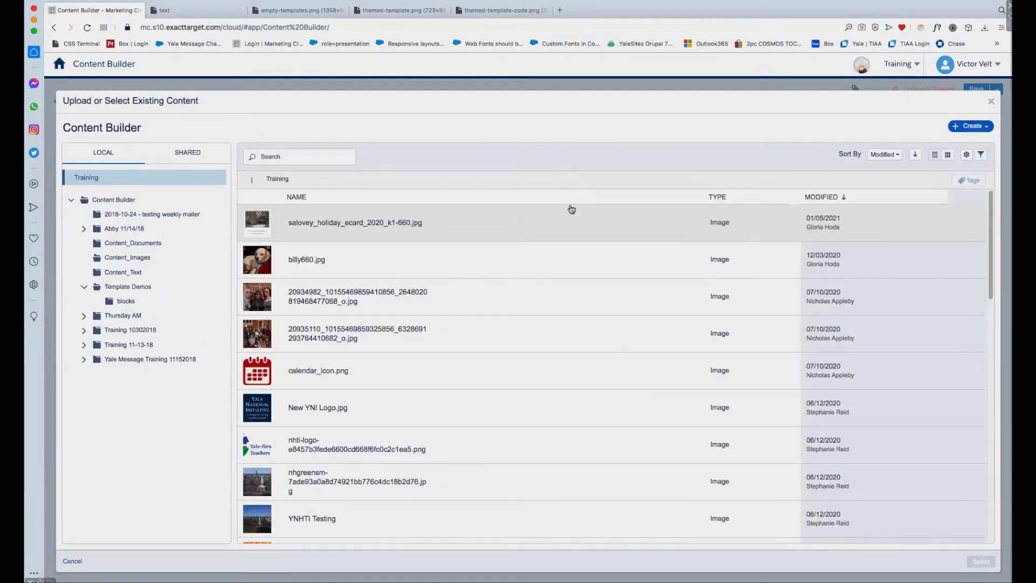
{"action": "left_click", "coordinate": [971, 125]}
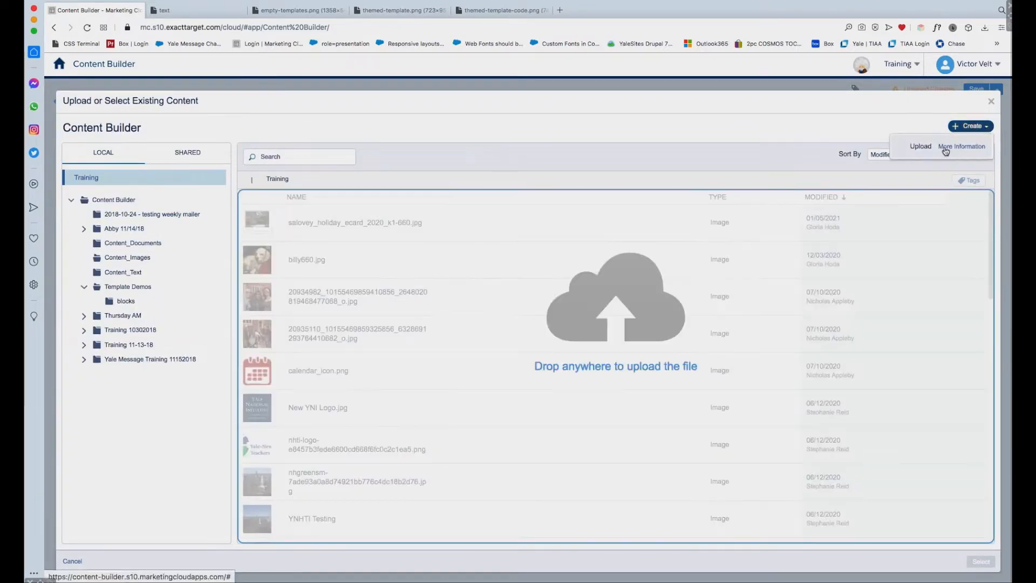
{"action": "left_click", "coordinate": [924, 147]}
{"action": "left_click", "coordinate": [558, 184]}
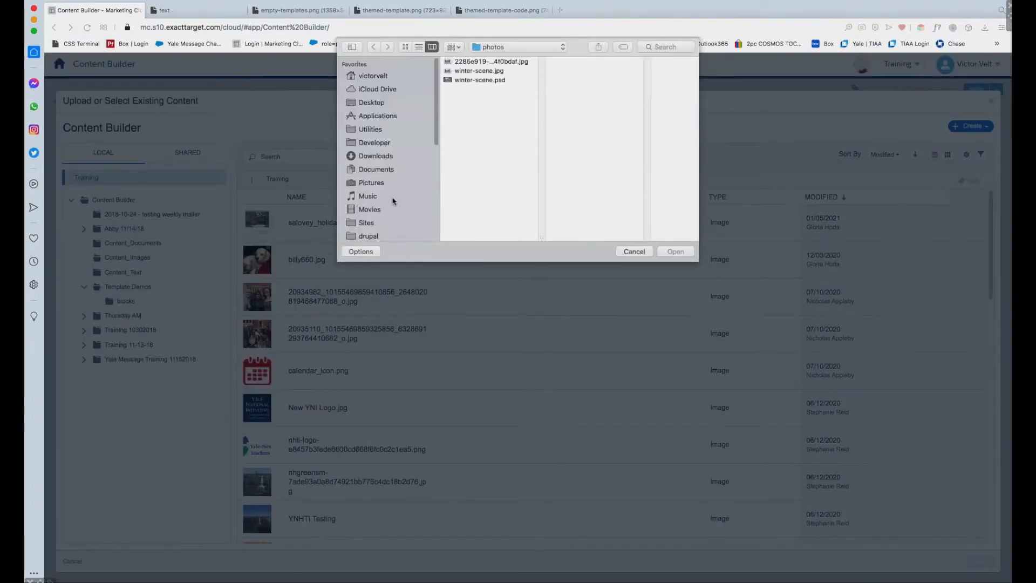
{"action": "left_click", "coordinate": [492, 73]}
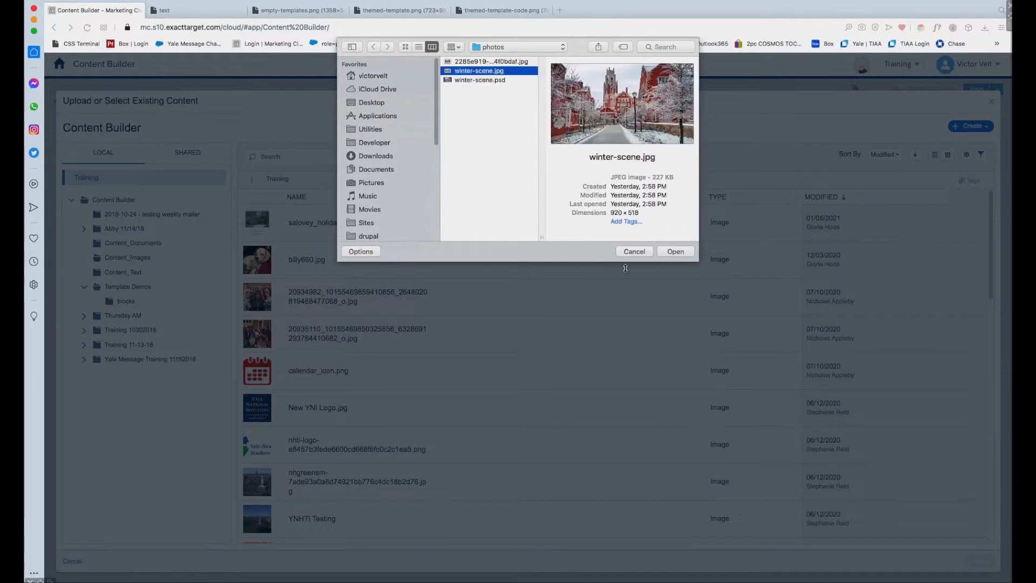
{"action": "left_click", "coordinate": [675, 252]}
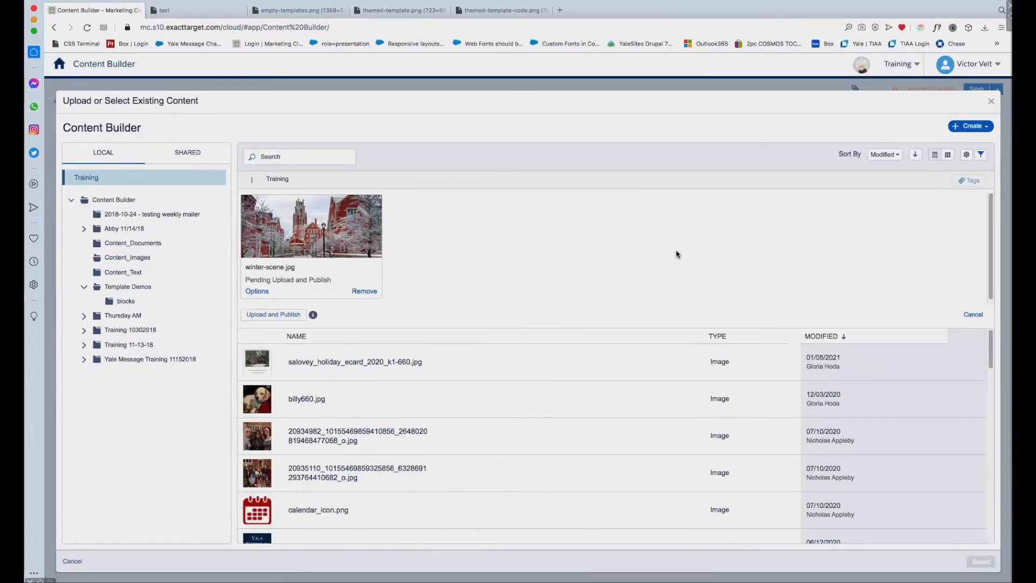
{"action": "left_click", "coordinate": [280, 314]}
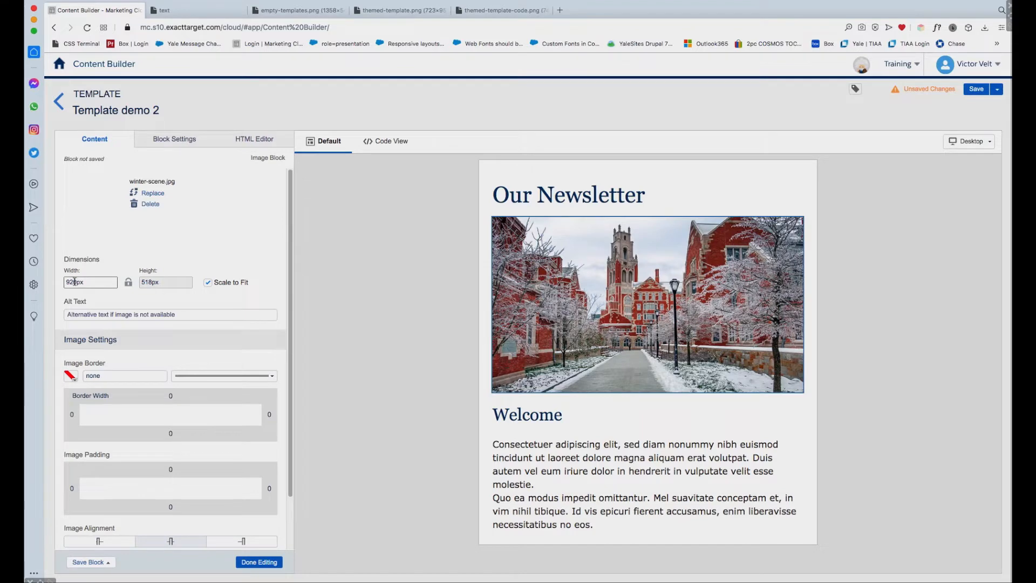
Set the winter-scene image's width to 552 px and turn off Scale to Fit
{"action": "left_click_drag", "start_coordinate": [79, 279], "coordinate": [59, 284]}
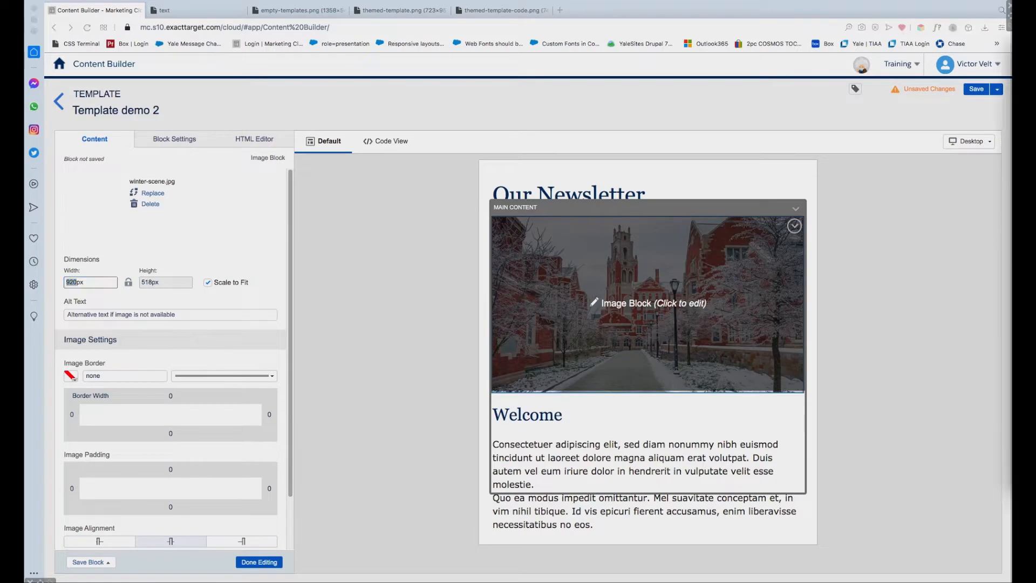
{"action": "left_click", "coordinate": [950, 227]}
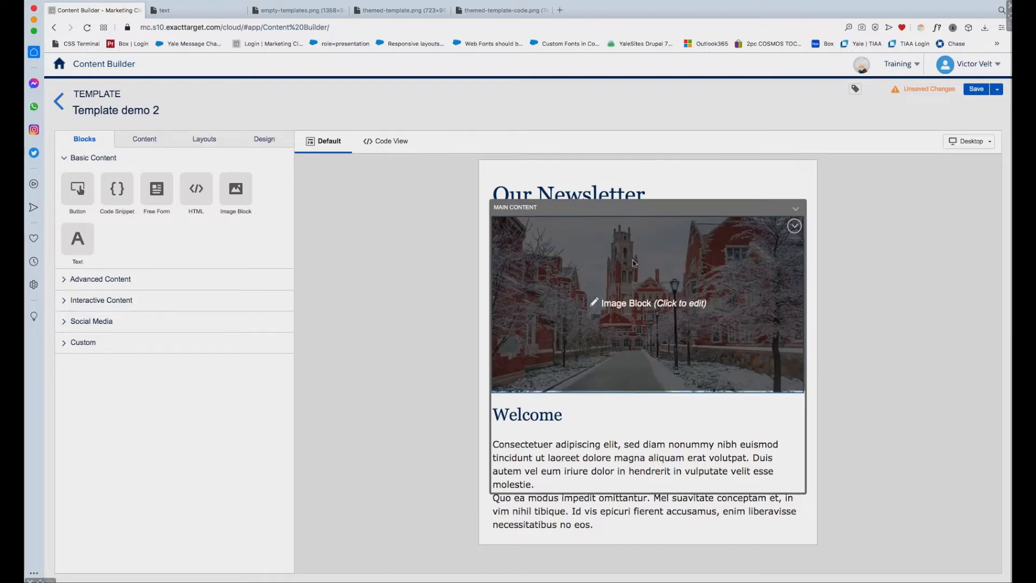
{"action": "left_click", "coordinate": [596, 257]}
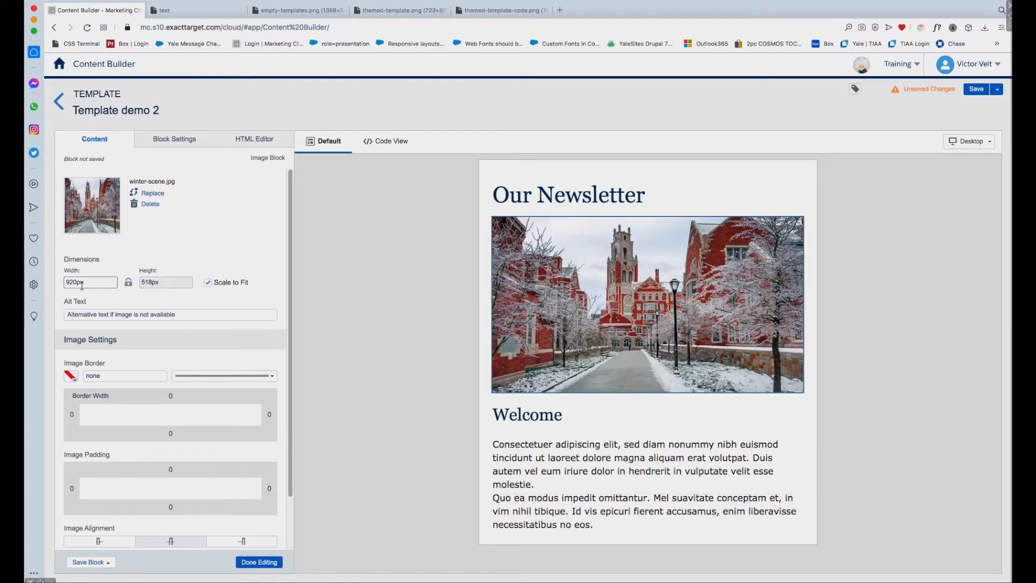
{"action": "left_click_drag", "start_coordinate": [77, 282], "coordinate": [47, 282]}
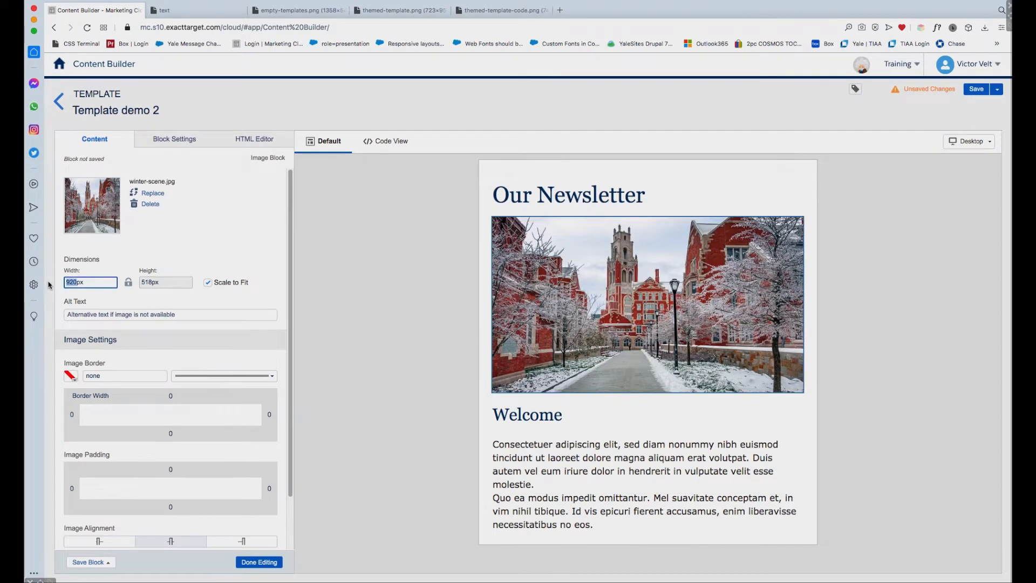
{"action": "type", "text": "552"}
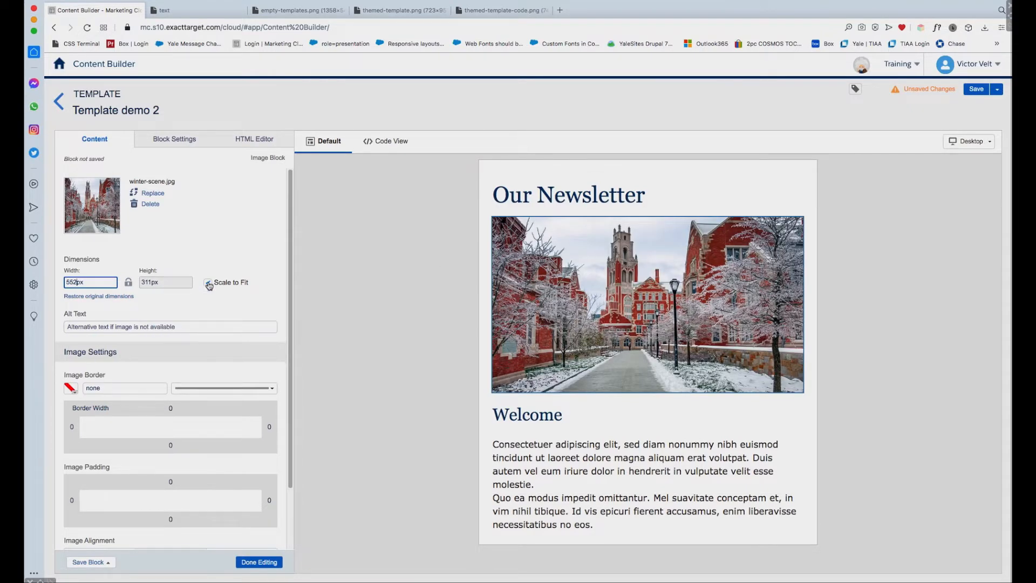
{"action": "left_click", "coordinate": [208, 283]}
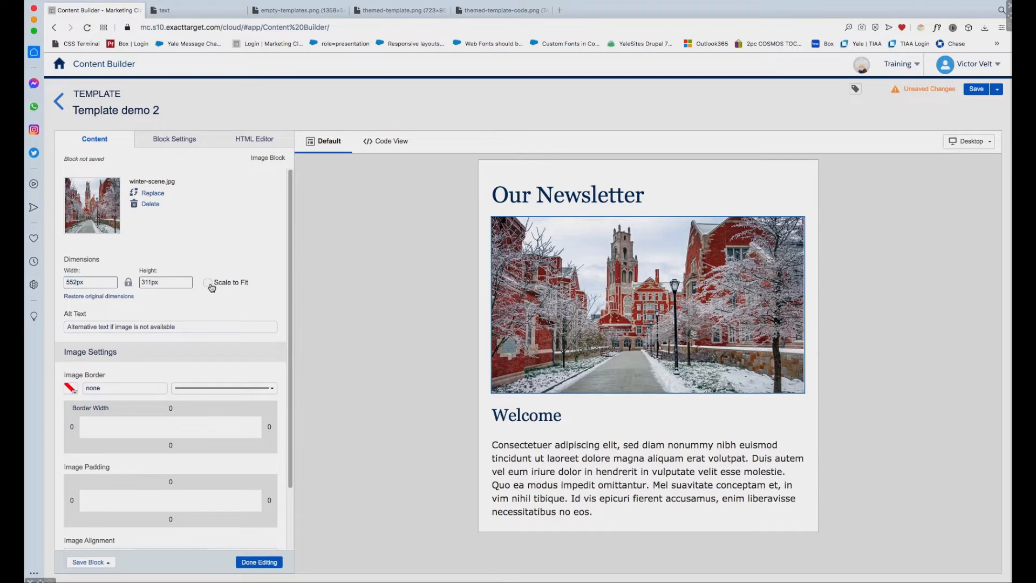
Set the image's alt text to "Winter Scene" and review the remaining border, padding, alignment and link settings
{"action": "left_click", "coordinate": [145, 327]}
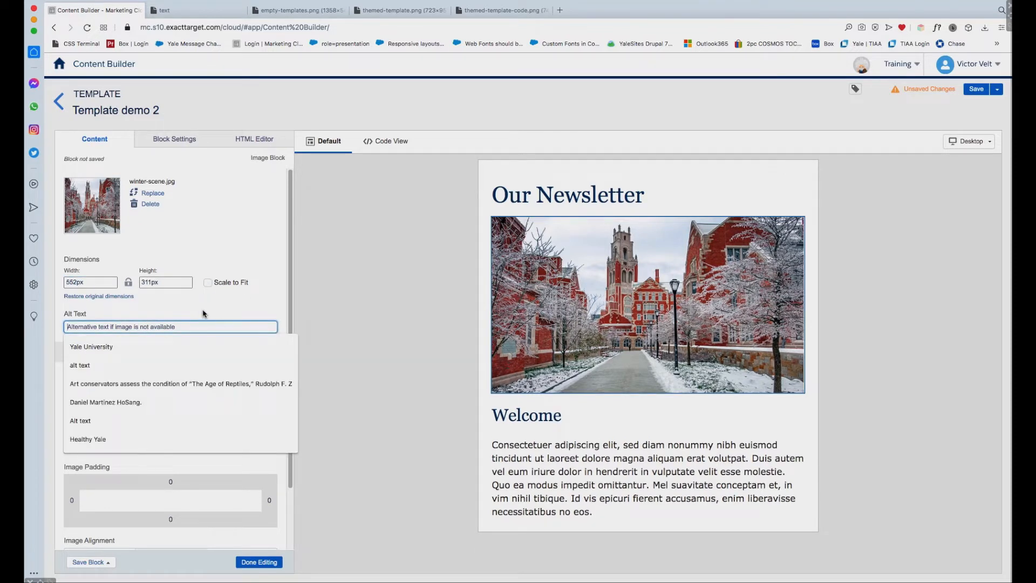
{"action": "type", "text": "Wind"}
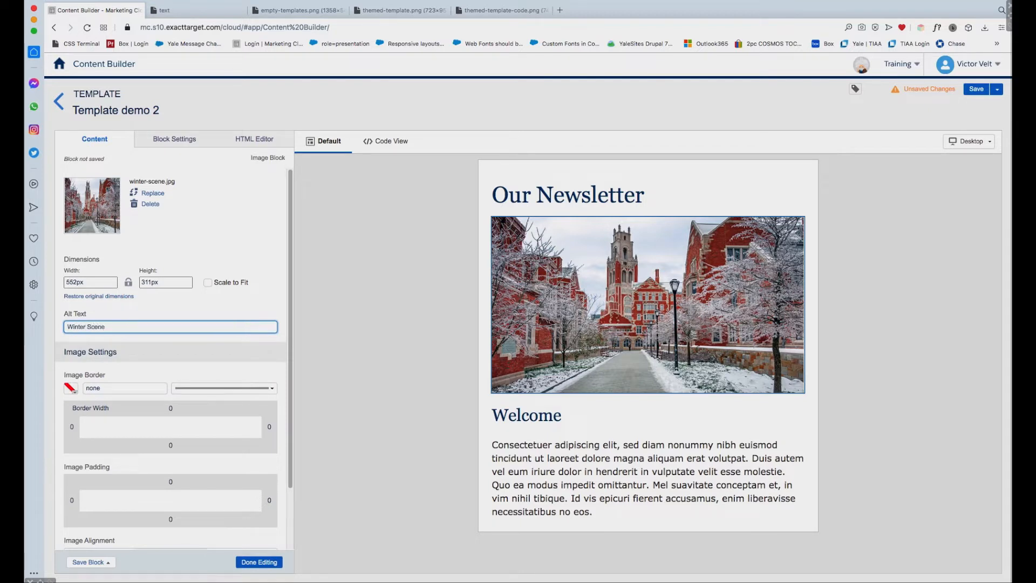
{"action": "left_click", "coordinate": [224, 341]}
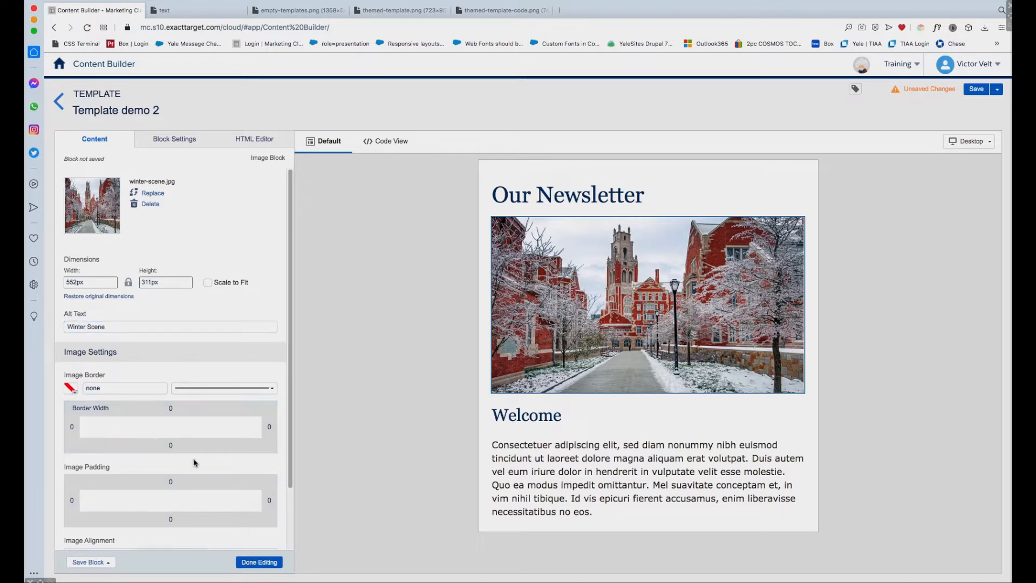
{"action": "left_click_drag", "start_coordinate": [290, 440], "coordinate": [282, 529]}
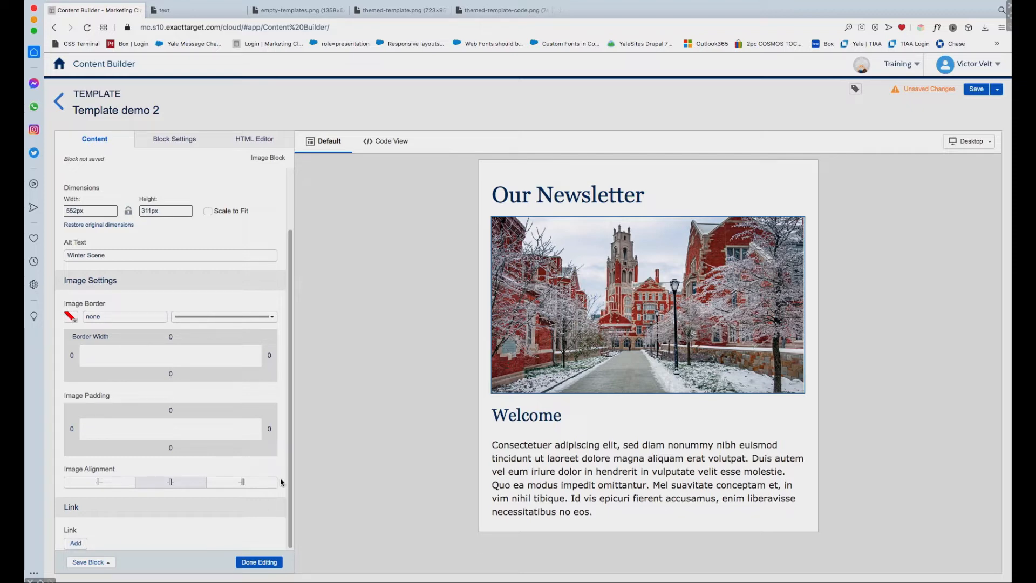
Finish the image block and give the Main Content slot a 20 px bottom margin, with its margin sides unlinked
{"action": "left_click", "coordinate": [259, 562]}
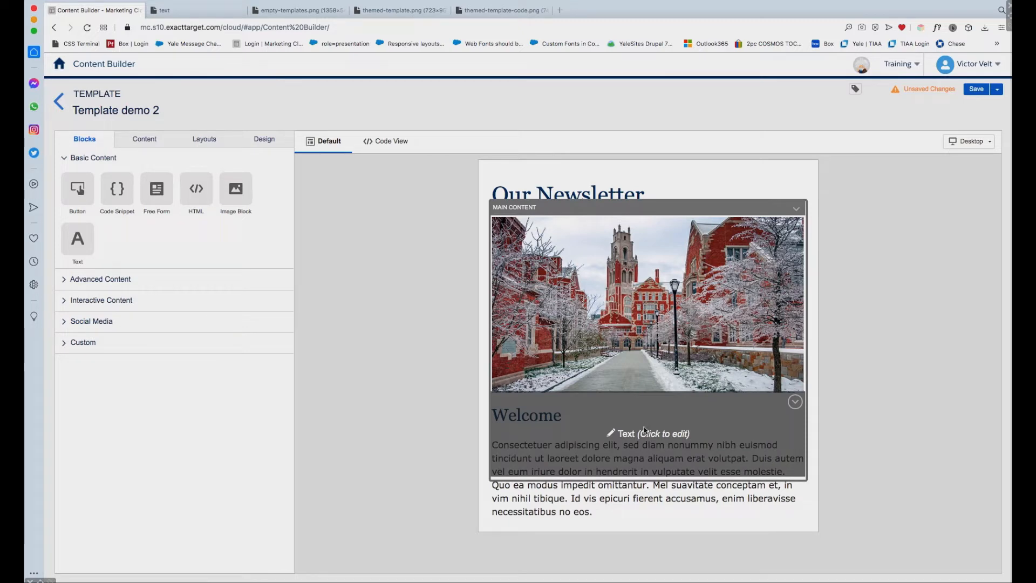
{"action": "left_click", "coordinate": [796, 210]}
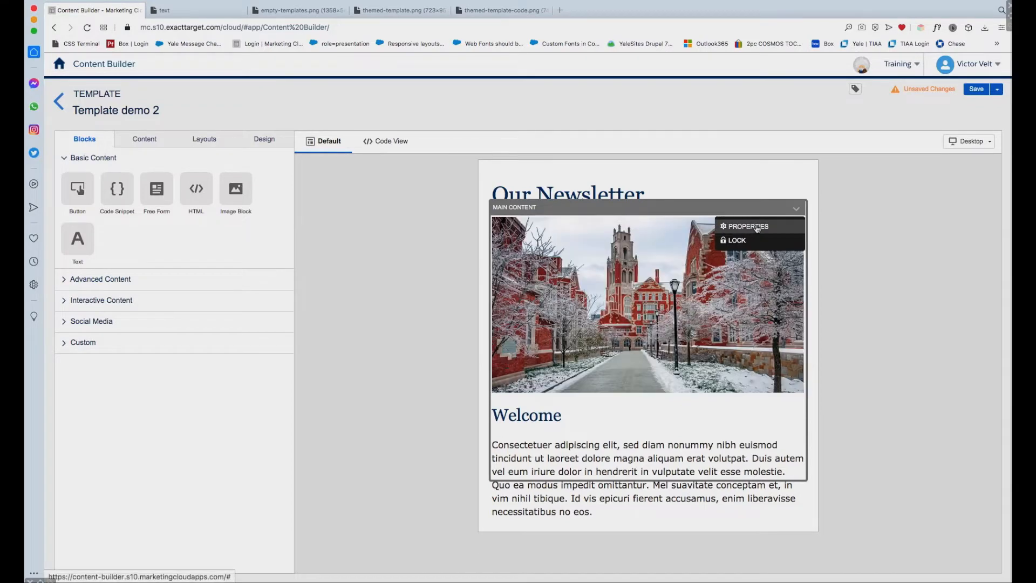
{"action": "left_click", "coordinate": [762, 228]}
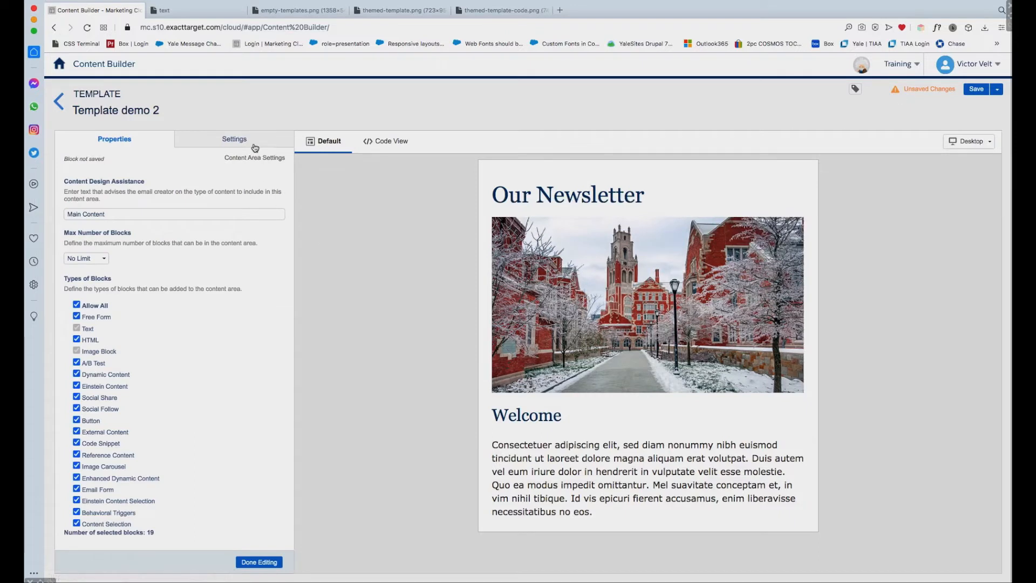
{"action": "left_click", "coordinate": [254, 144]}
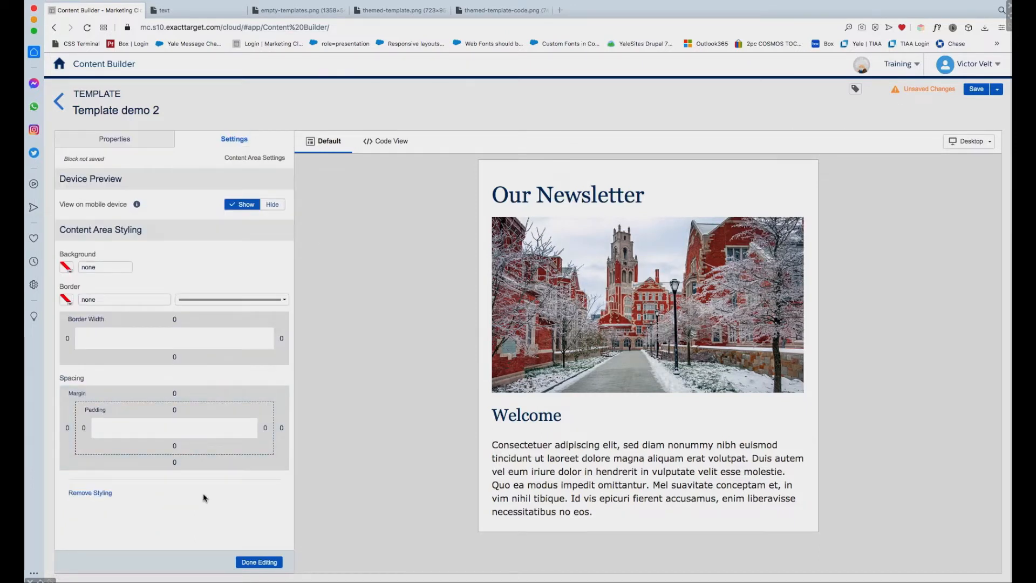
{"action": "left_click", "coordinate": [186, 465]}
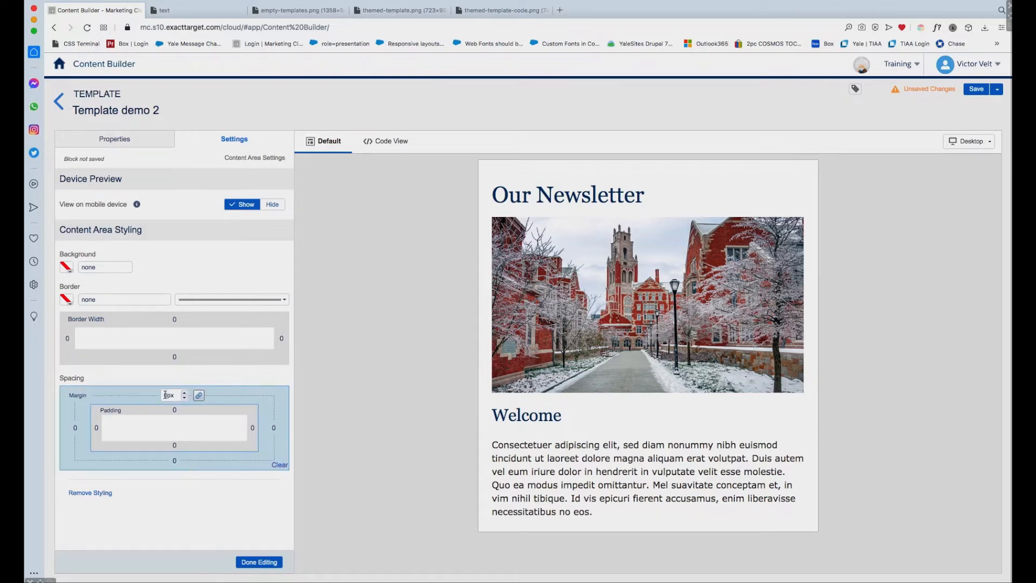
{"action": "left_click", "coordinate": [199, 396]}
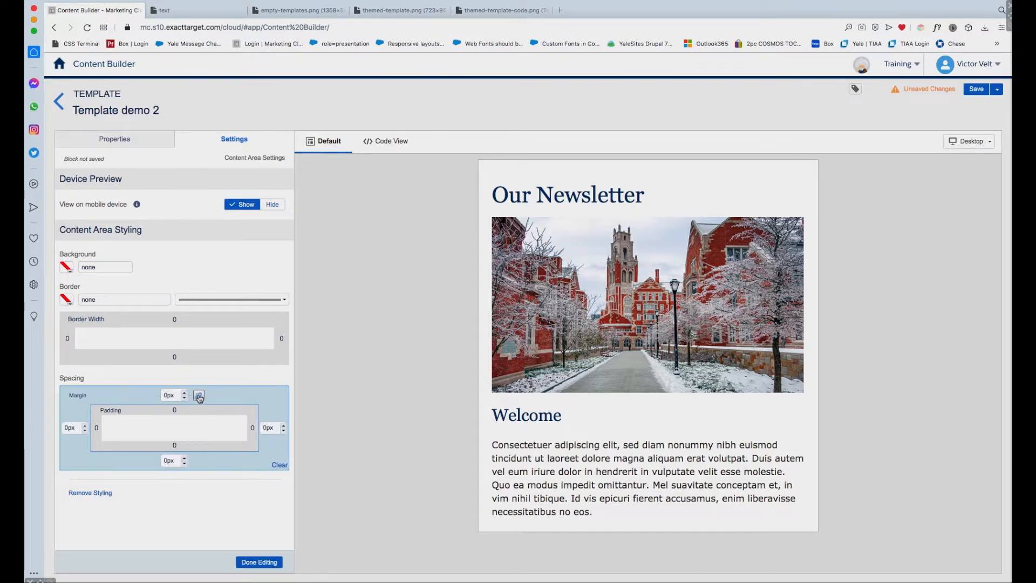
{"action": "left_click", "coordinate": [169, 460]}
{"action": "type", "text": "20"}
{"action": "left_click", "coordinate": [214, 492]}
{"action": "left_click", "coordinate": [263, 563]}
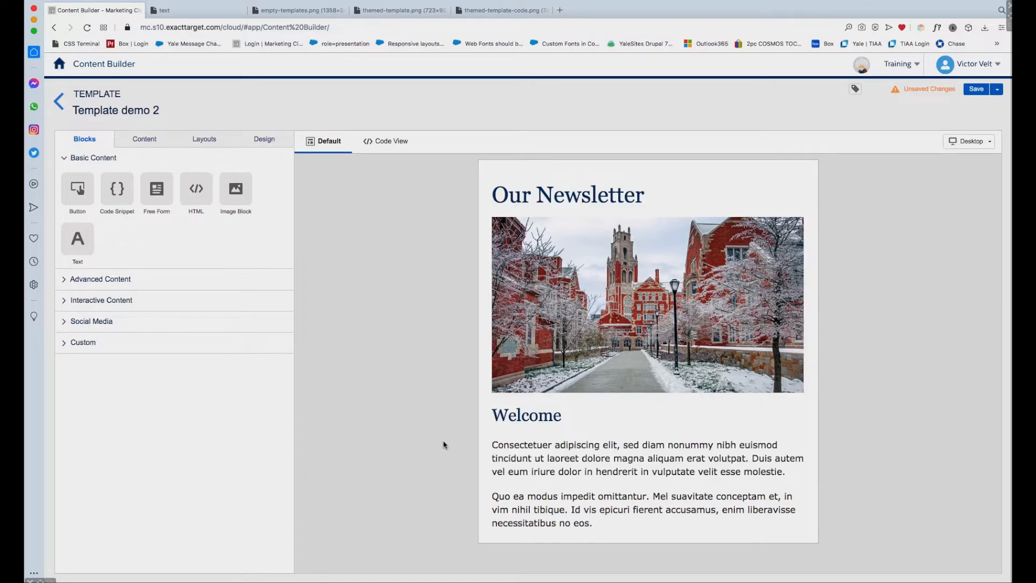
Set the font size of the whole footer message text to 14
{"action": "left_click", "coordinate": [699, 498]}
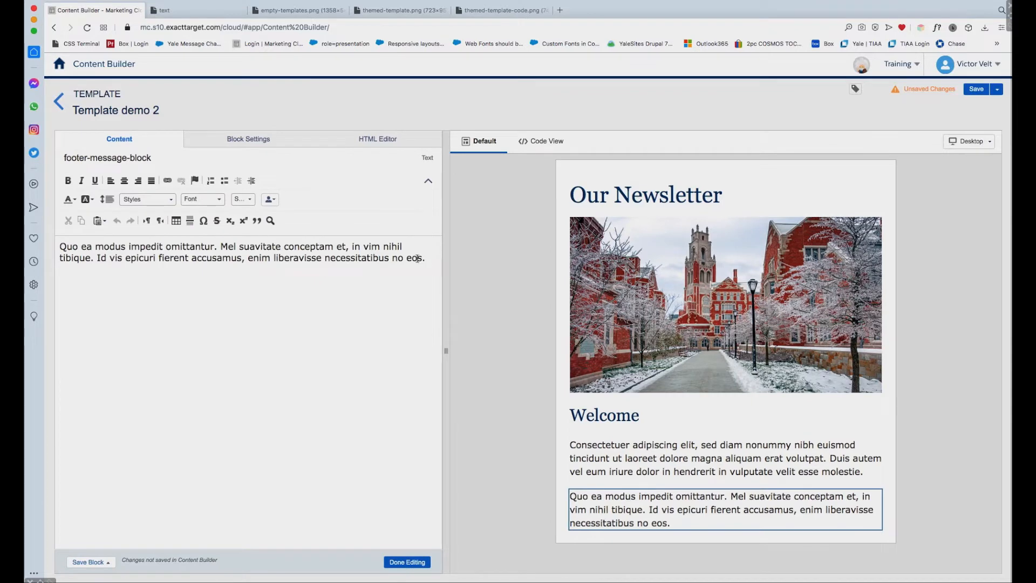
{"action": "left_click_drag", "start_coordinate": [428, 257], "coordinate": [32, 245]}
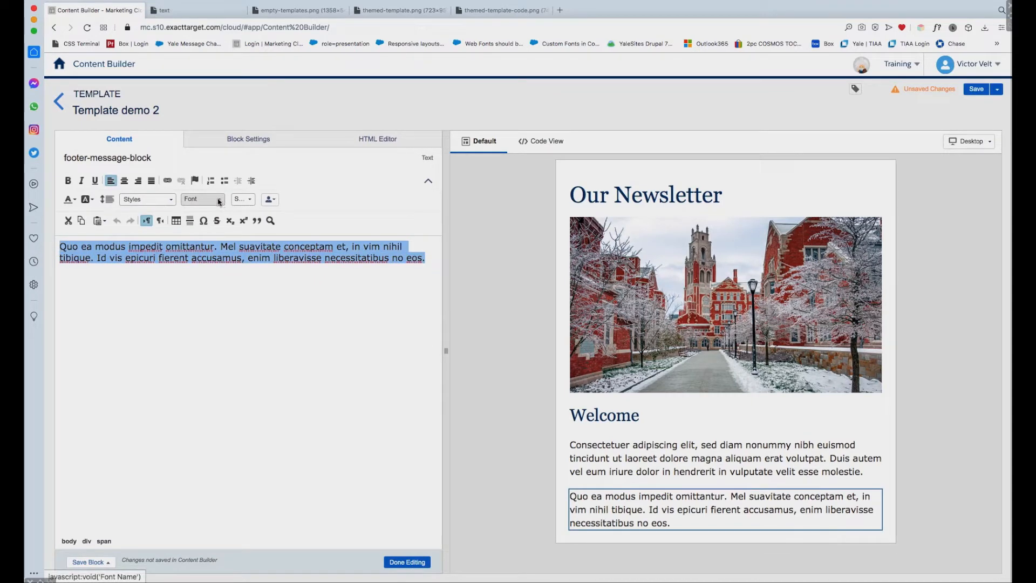
{"action": "left_click", "coordinate": [250, 200]}
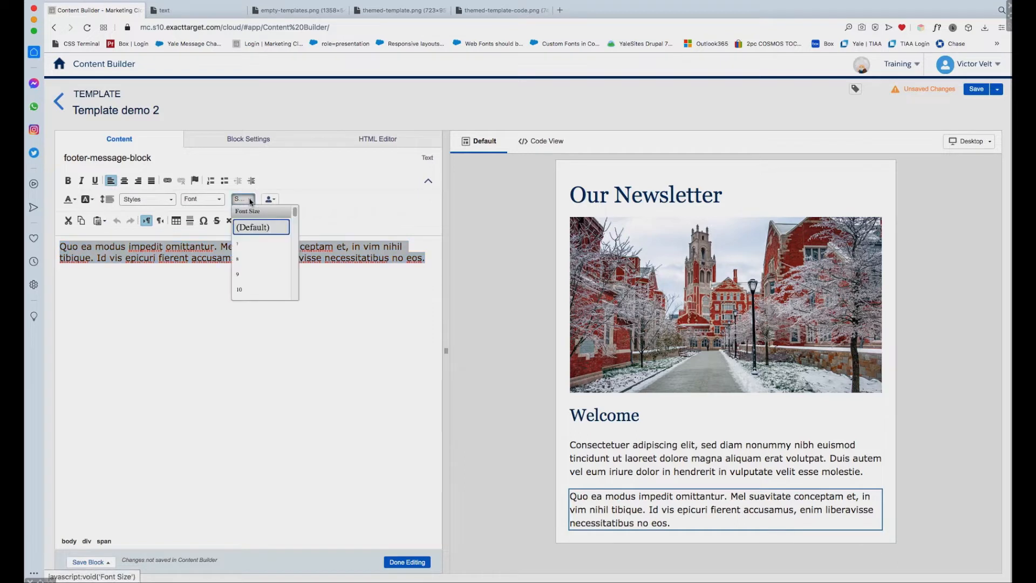
{"action": "left_click_drag", "start_coordinate": [295, 212], "coordinate": [295, 223]}
{"action": "left_click", "coordinate": [242, 256]}
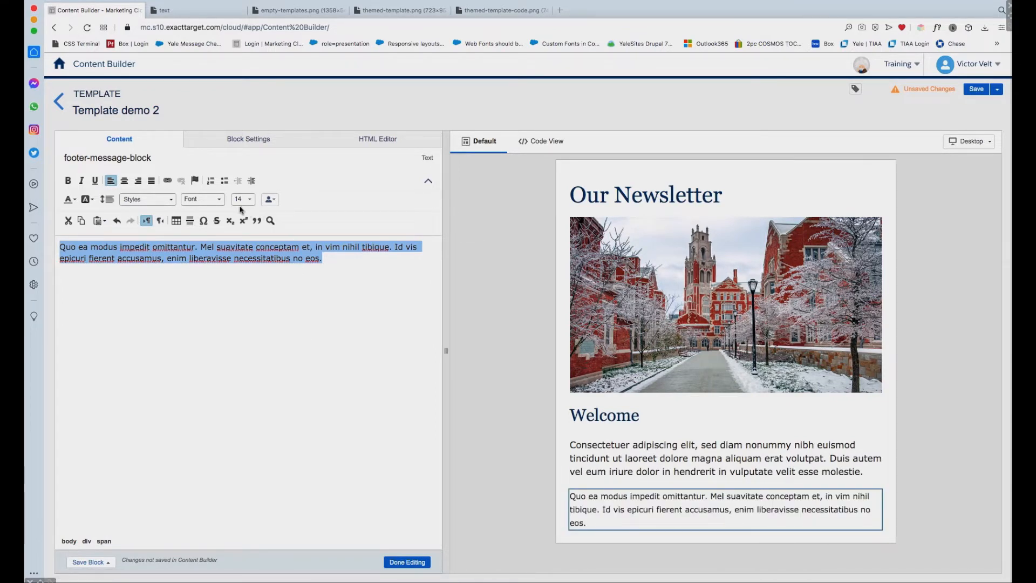
Try single line spacing on the footer message, set it to 1.15 instead, and center the text
{"action": "left_click", "coordinate": [108, 201]}
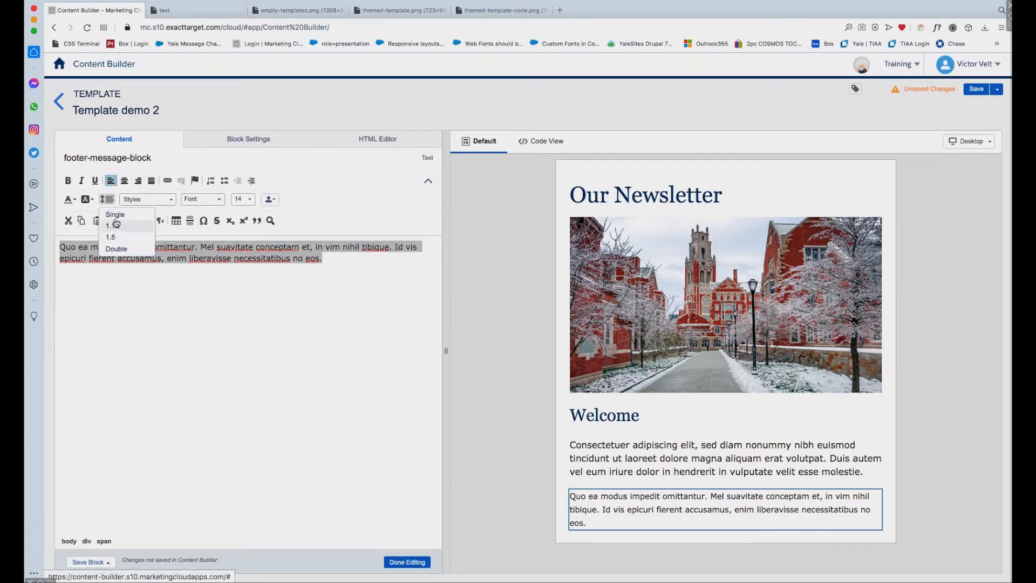
{"action": "left_click", "coordinate": [116, 217]}
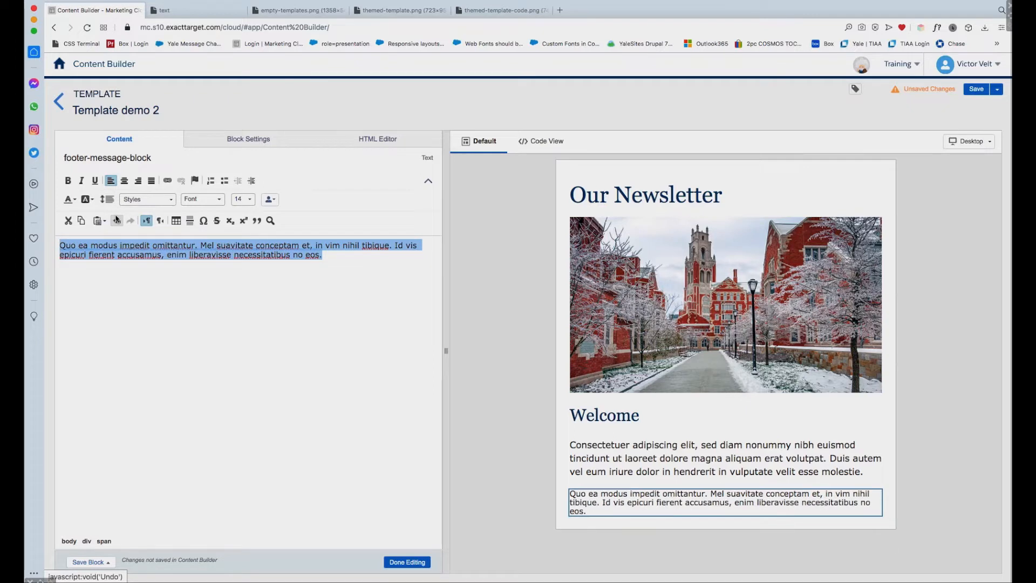
{"action": "left_click", "coordinate": [108, 199]}
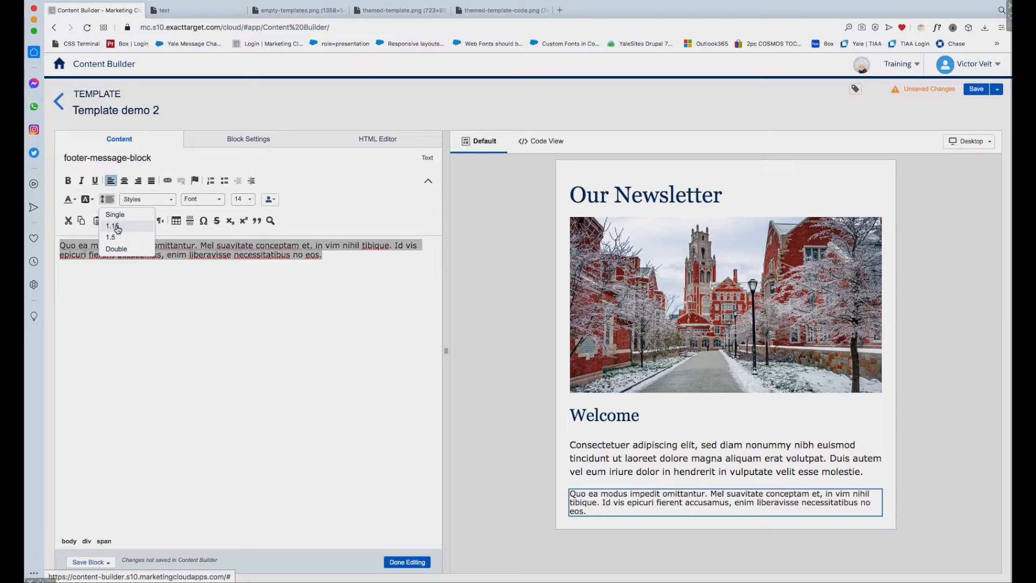
{"action": "left_click", "coordinate": [118, 227]}
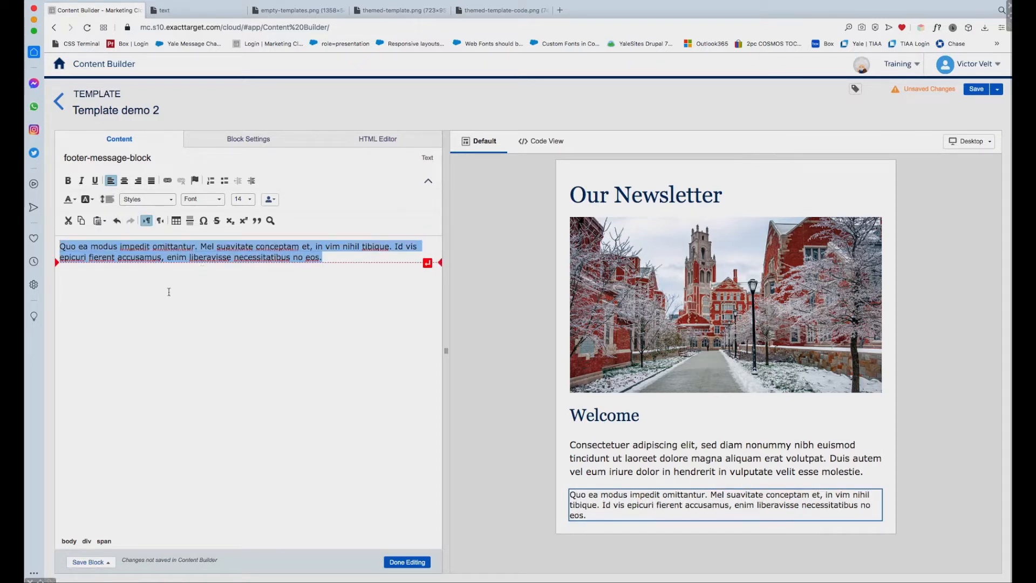
{"action": "left_click", "coordinate": [125, 182]}
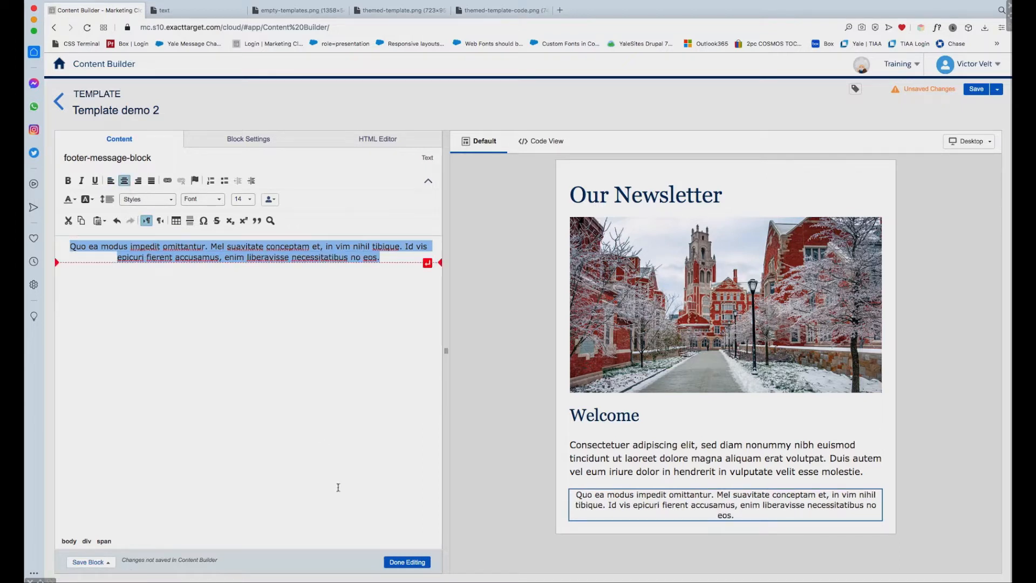
{"action": "left_click", "coordinate": [408, 562]}
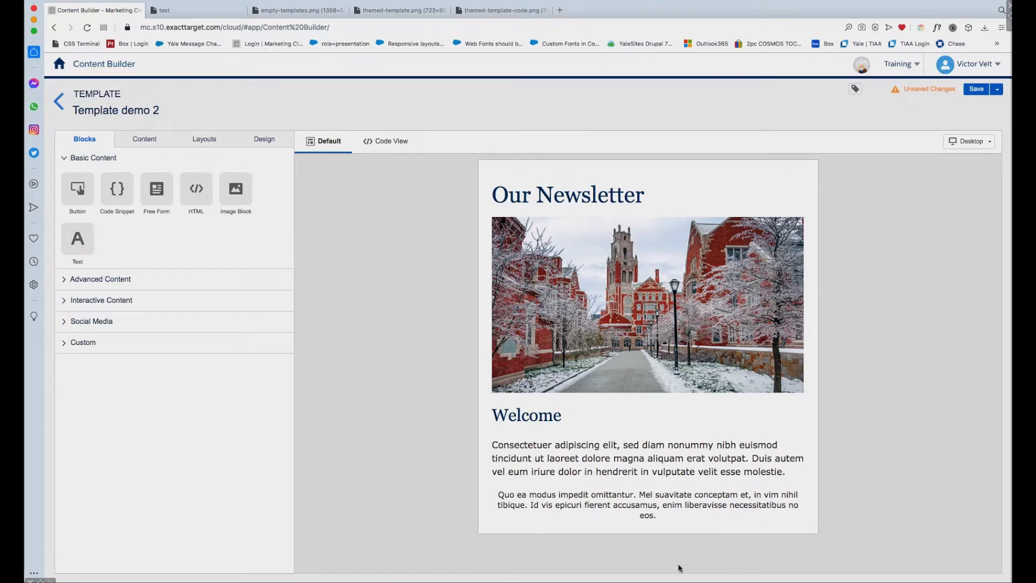
Delete the words "no eos" from the end of the footer message, keeping the final period
{"action": "left_click", "coordinate": [653, 513]}
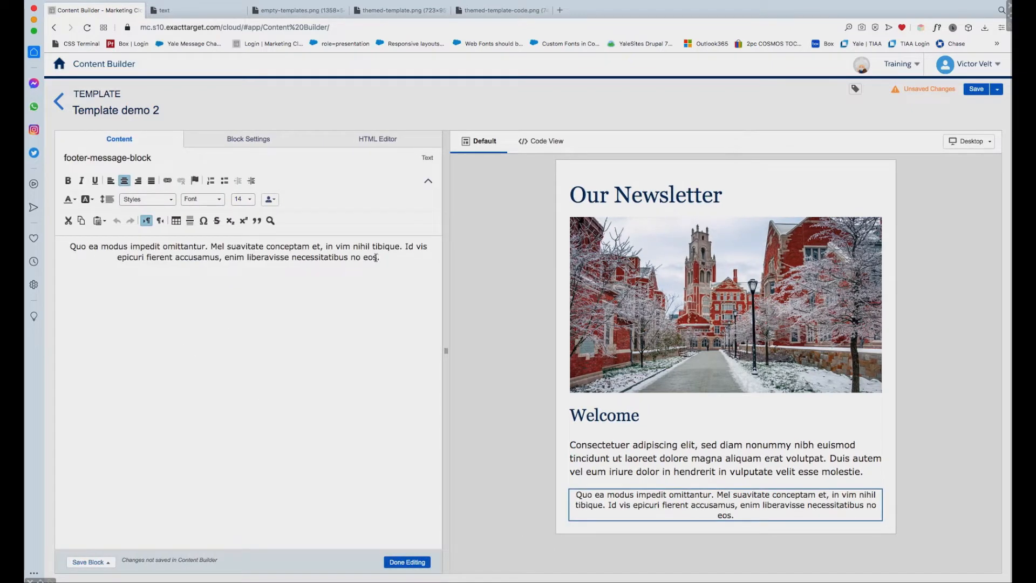
{"action": "left_click_drag", "start_coordinate": [377, 258], "coordinate": [350, 257]}
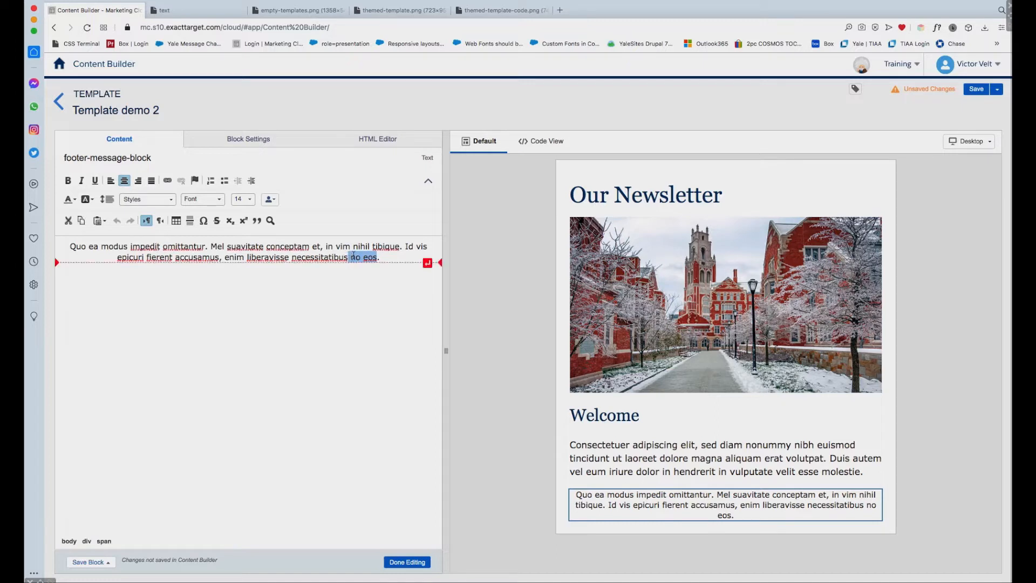
{"action": "key", "text": "BackSpace"}
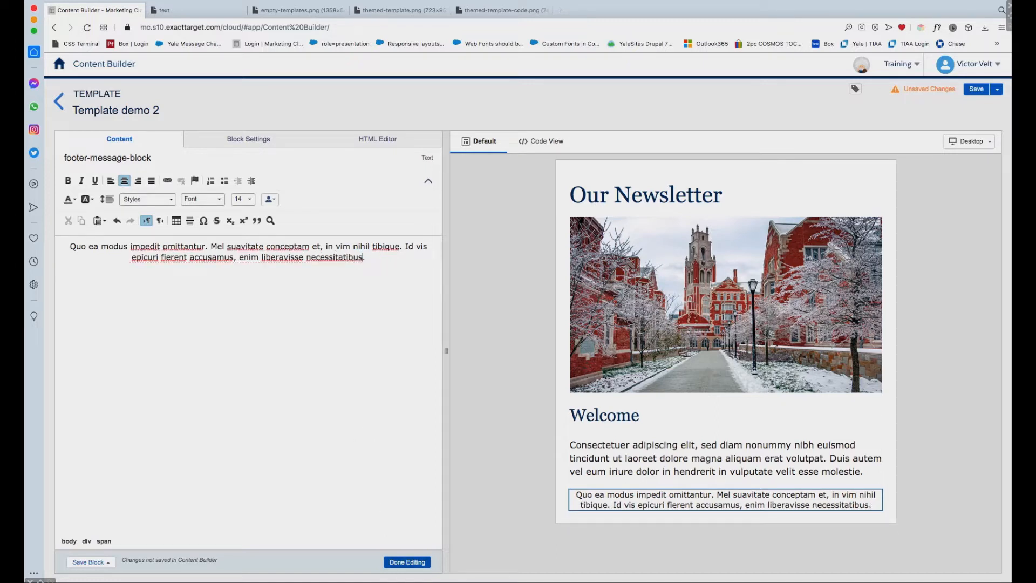
{"action": "left_click", "coordinate": [416, 566]}
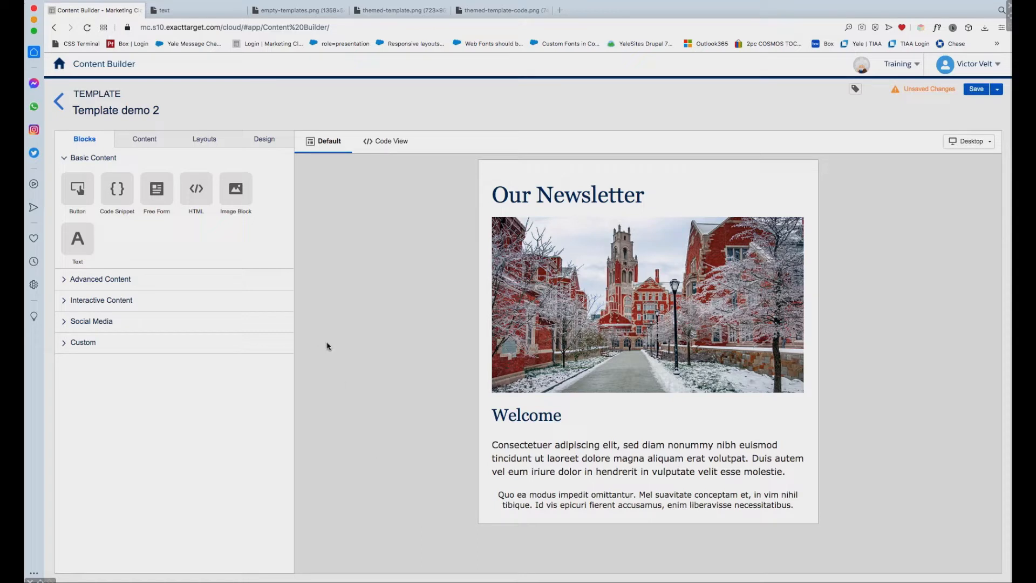
Add a Social Follow block directly below the footer message, leaving the Facebook and Twitter URLs empty
{"action": "left_click", "coordinate": [67, 322]}
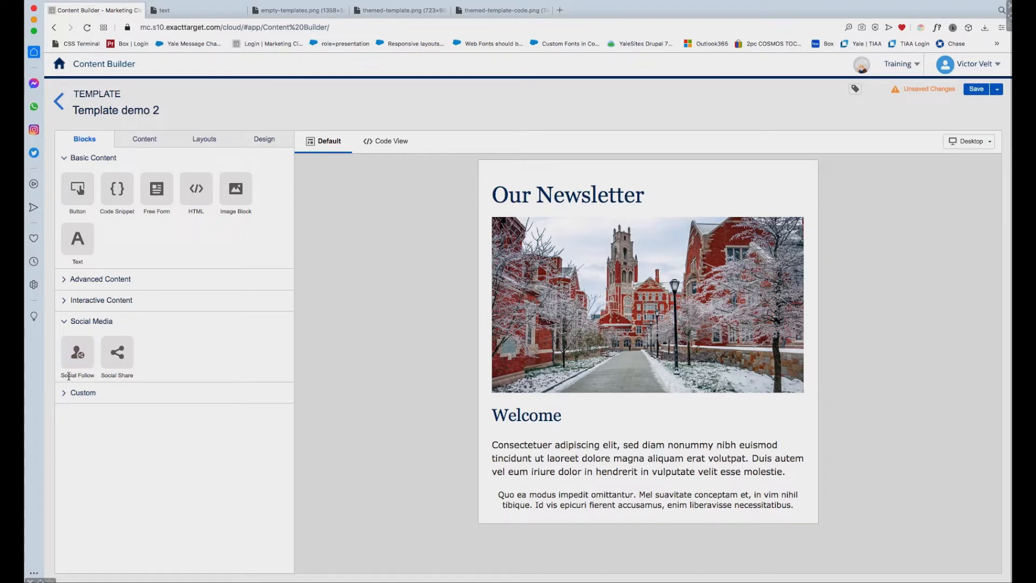
{"action": "left_click_drag", "start_coordinate": [78, 353], "coordinate": [619, 515]}
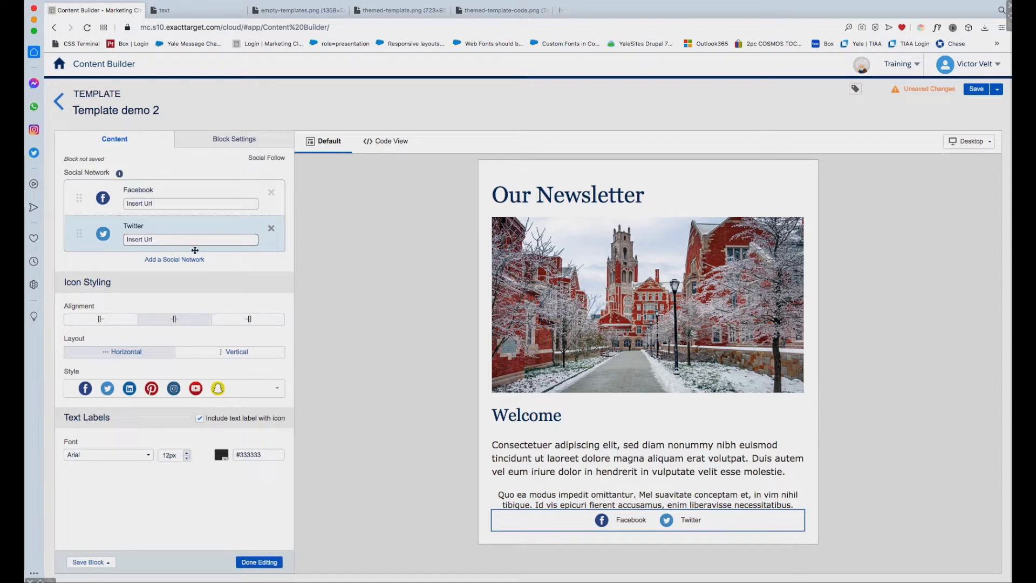
{"action": "left_click", "coordinate": [165, 204]}
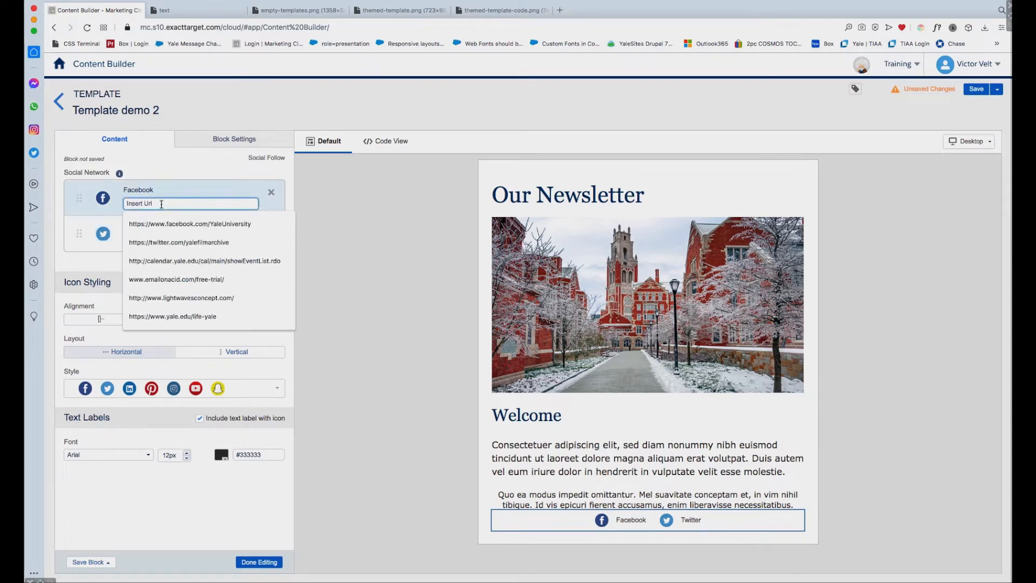
{"action": "left_click", "coordinate": [343, 232]}
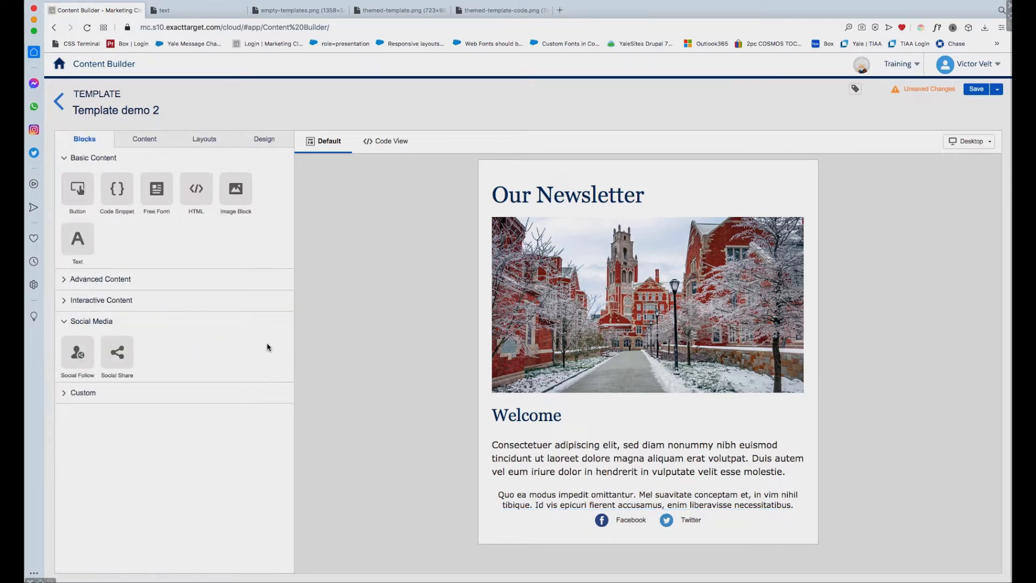
Restyle the Social Follow block with the gray circular icon set and Verdana text labels
{"action": "left_click", "coordinate": [611, 521]}
{"action": "left_click", "coordinate": [274, 389]}
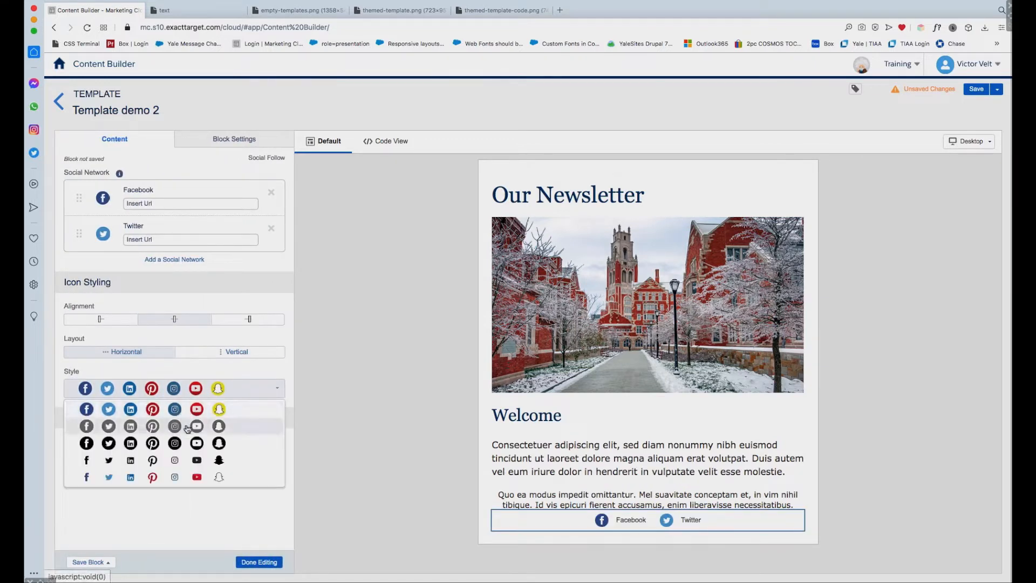
{"action": "left_click", "coordinate": [232, 428]}
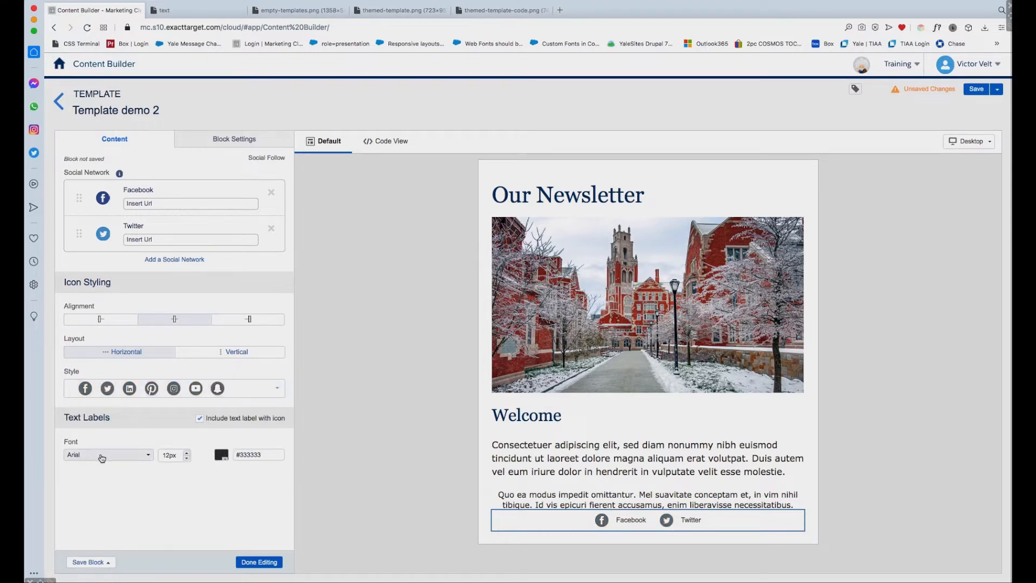
{"action": "left_click", "coordinate": [149, 457]}
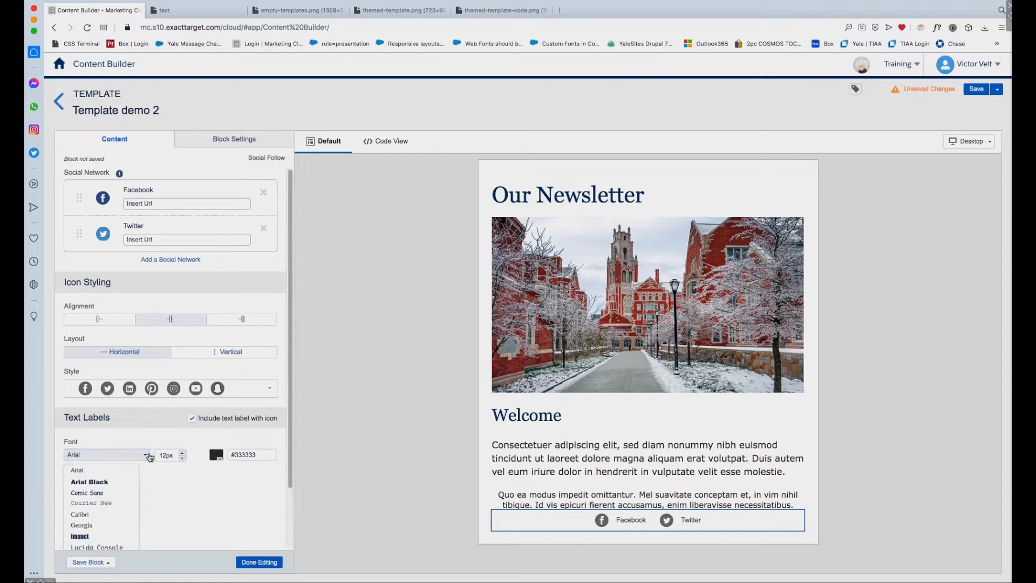
{"action": "left_click_drag", "start_coordinate": [290, 465], "coordinate": [290, 531]}
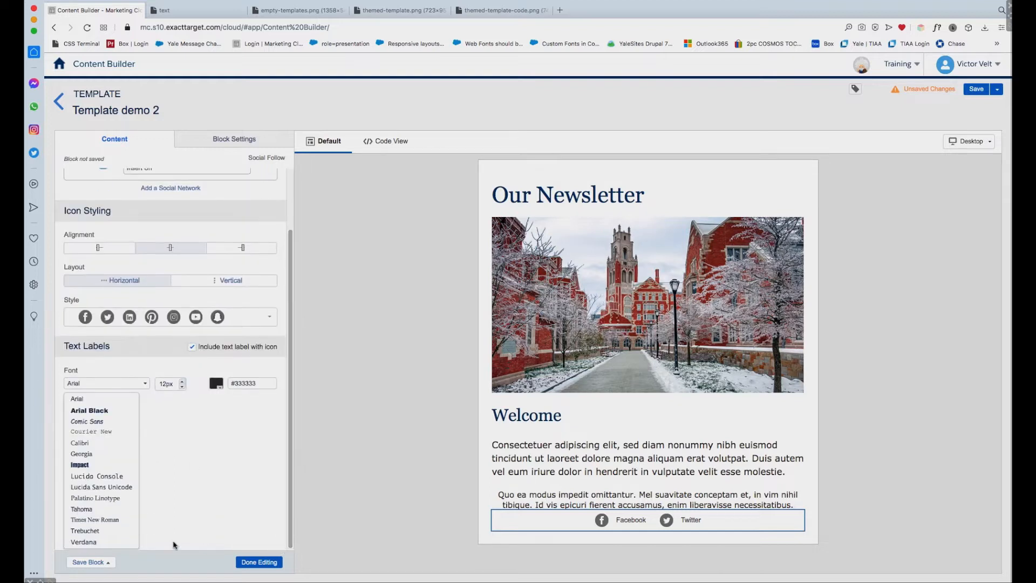
{"action": "left_click", "coordinate": [99, 543]}
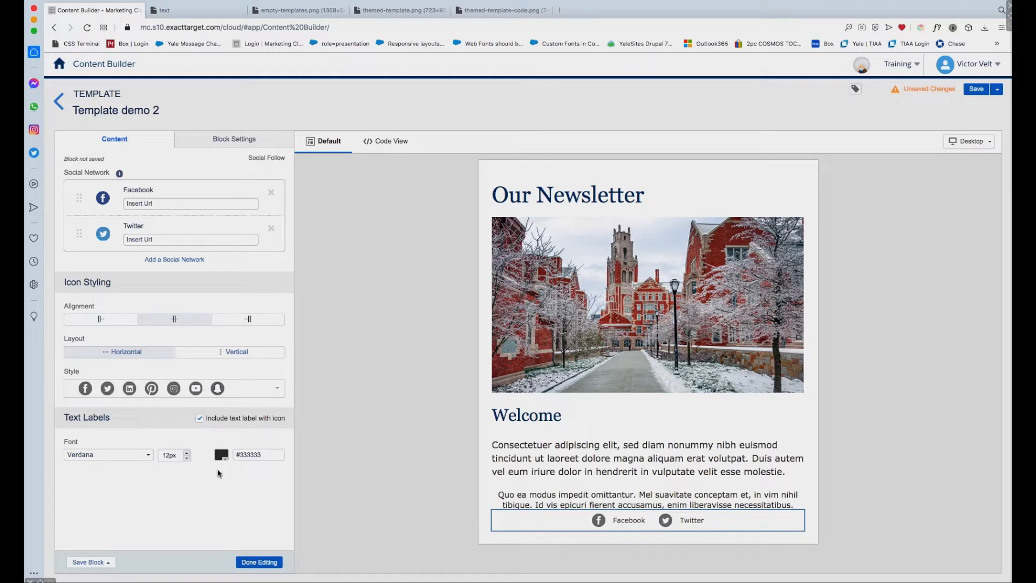
{"action": "left_click", "coordinate": [259, 561]}
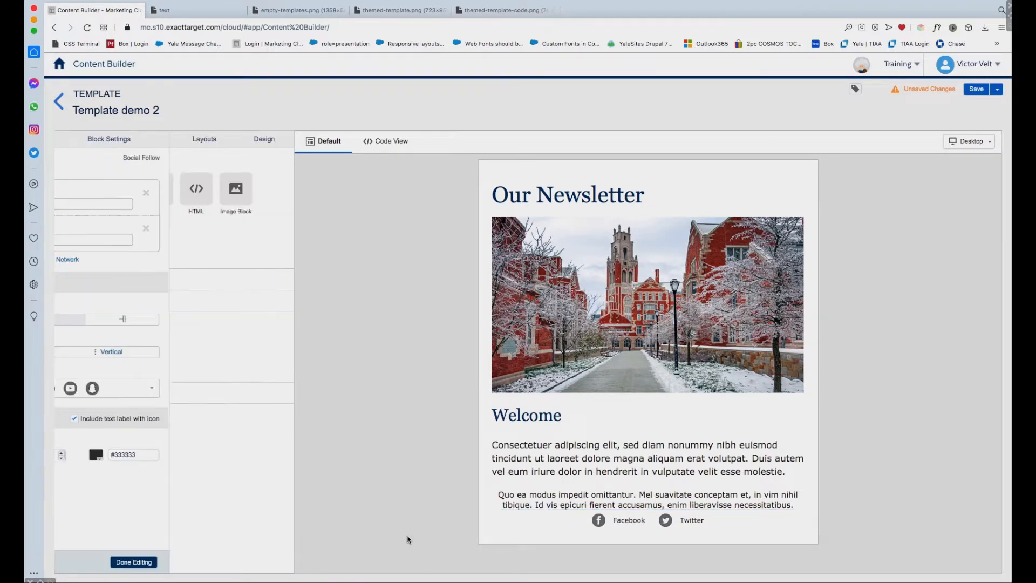
Set the Social Follow block's top margin to 10 px, leaving its other margins unlinked
{"action": "left_click", "coordinate": [663, 520]}
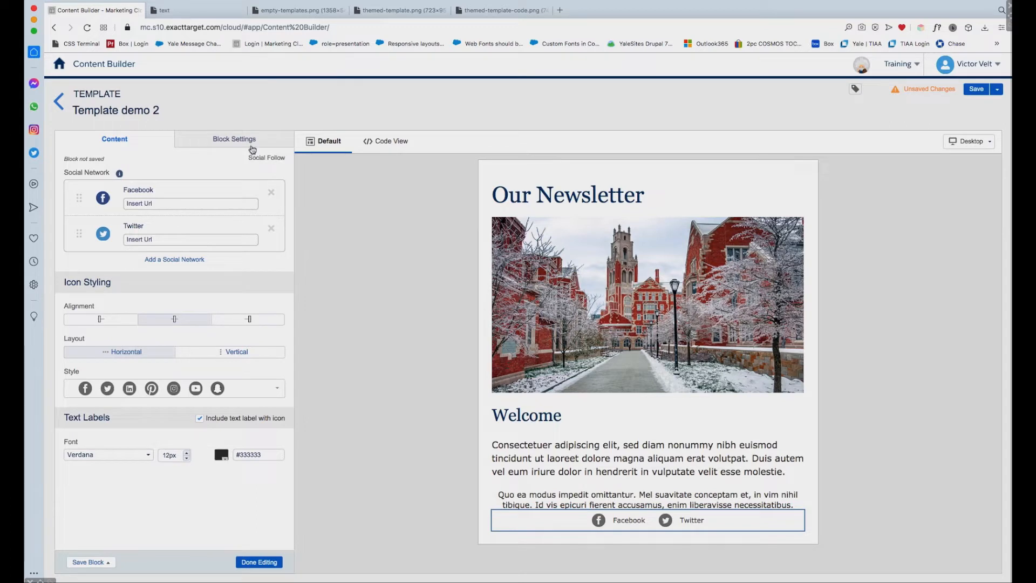
{"action": "left_click", "coordinate": [252, 141]}
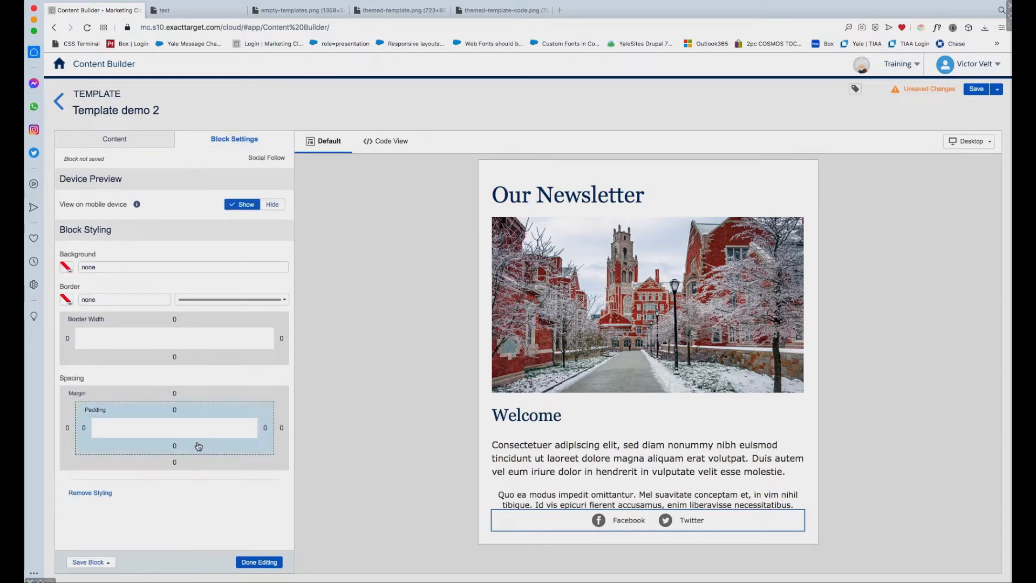
{"action": "left_click", "coordinate": [199, 394]}
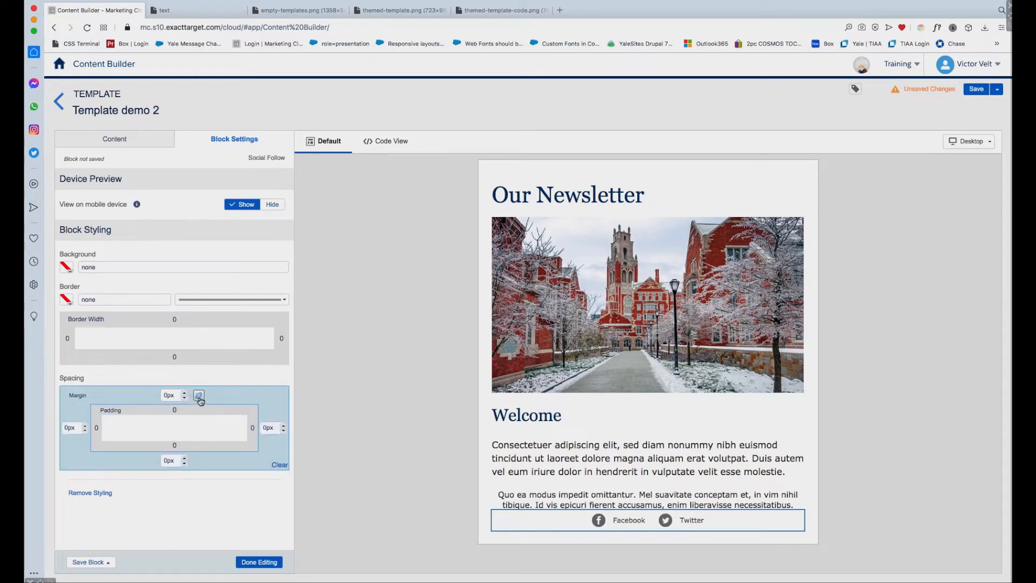
{"action": "left_click", "coordinate": [167, 396]}
{"action": "type", "text": "1"}
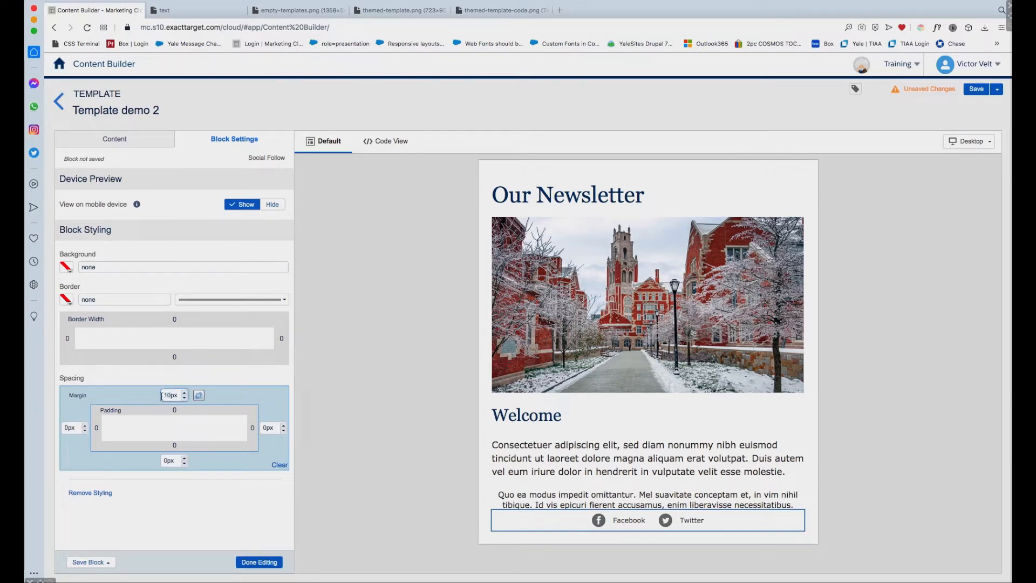
{"action": "left_click", "coordinate": [229, 503]}
{"action": "left_click", "coordinate": [261, 562]}
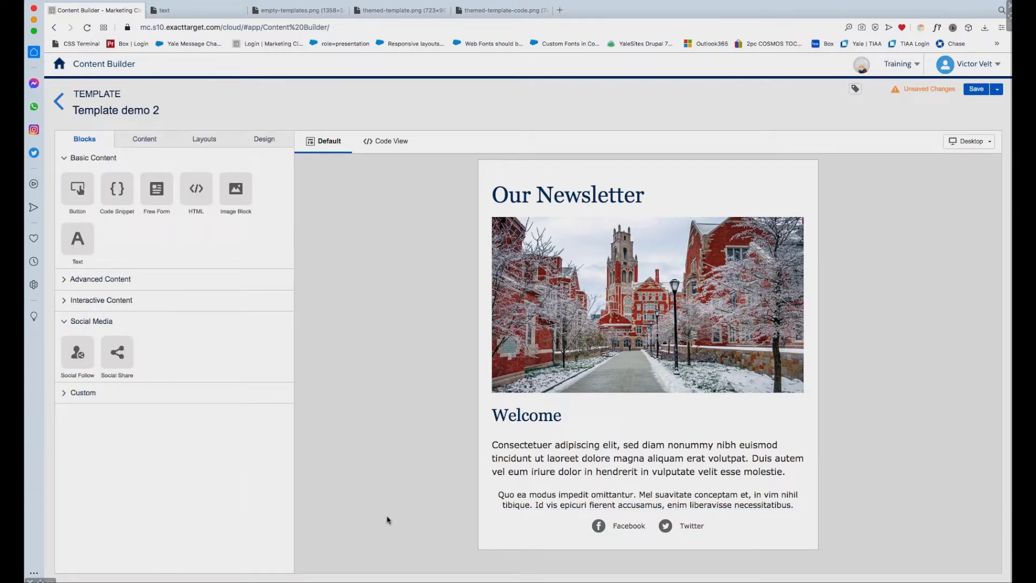
Try font size 12 on the whole footer message text, and set it to 13 instead
{"action": "left_click", "coordinate": [584, 494]}
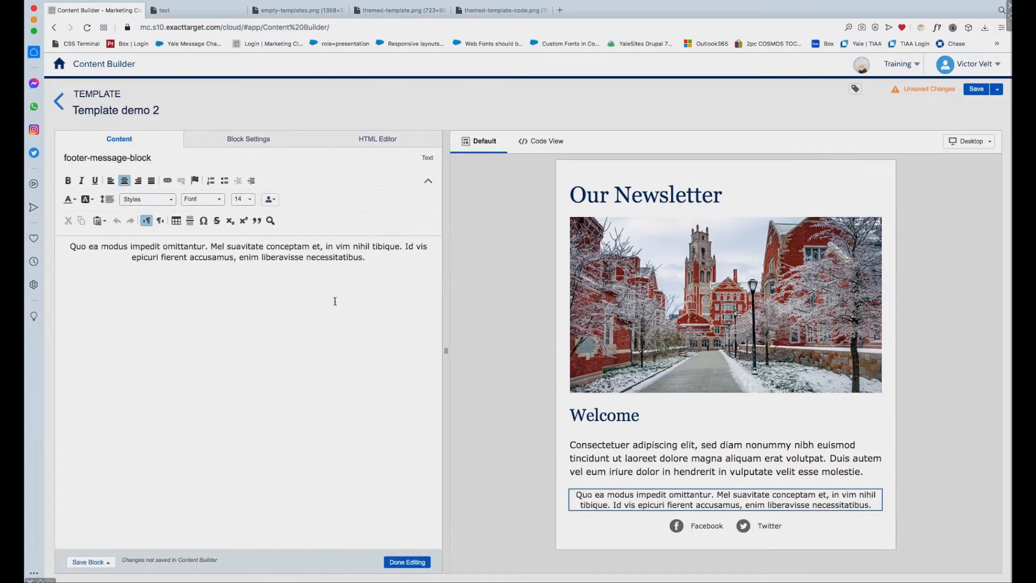
{"action": "left_click_drag", "start_coordinate": [367, 257], "coordinate": [67, 247]}
{"action": "left_click", "coordinate": [243, 199]}
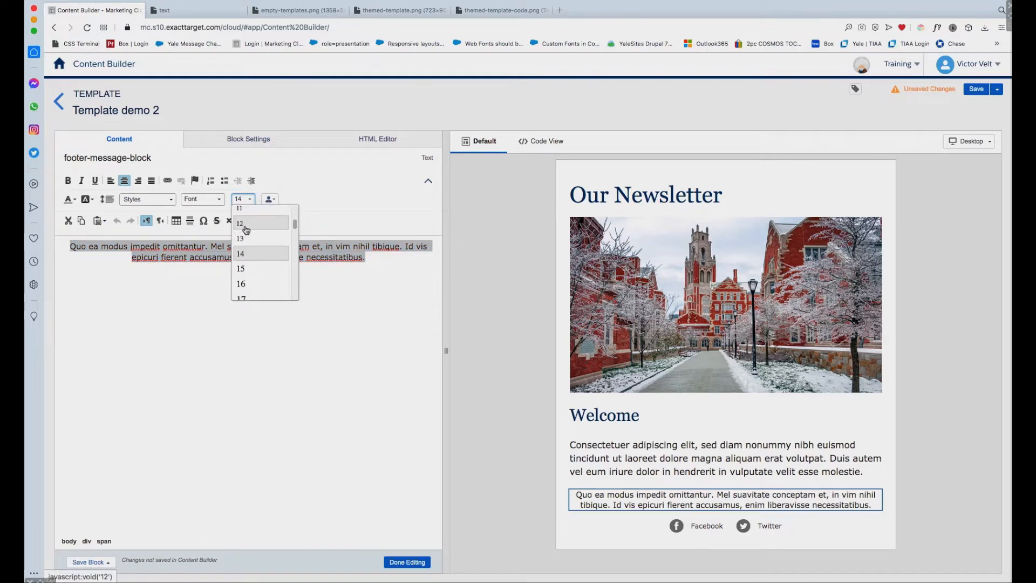
{"action": "left_click", "coordinate": [240, 223]}
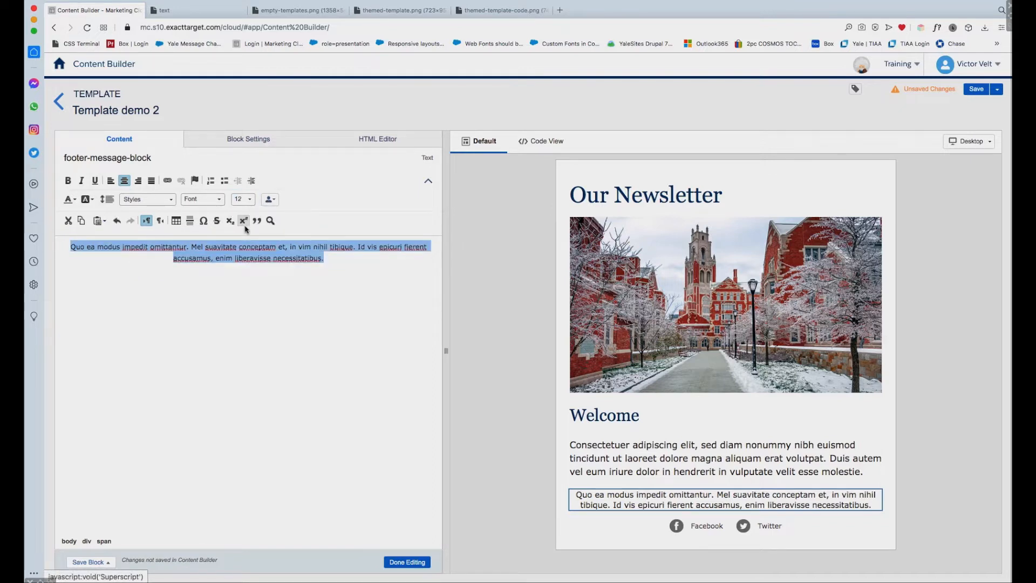
{"action": "left_click", "coordinate": [303, 358]}
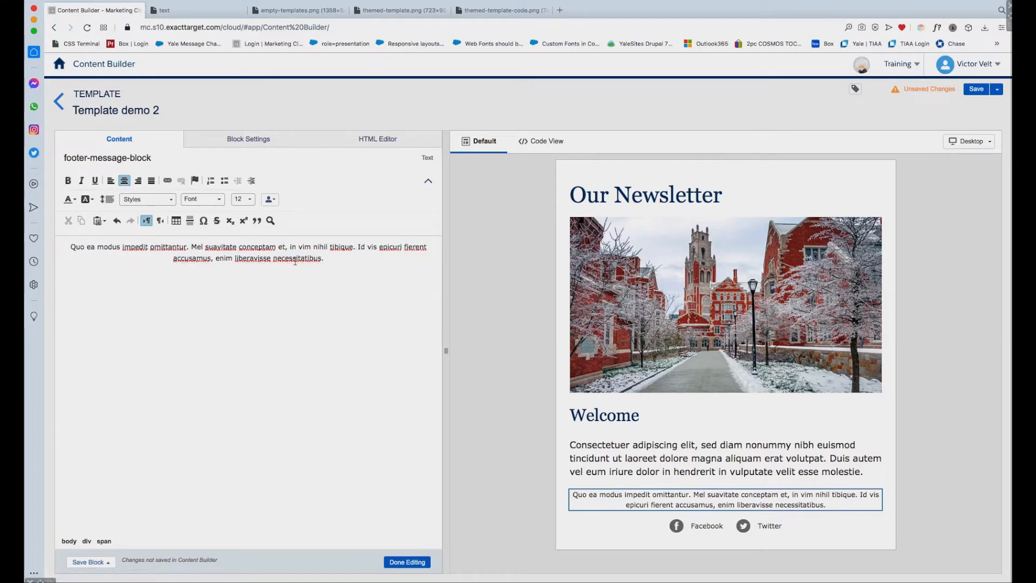
{"action": "left_click_drag", "start_coordinate": [323, 260], "coordinate": [65, 245]}
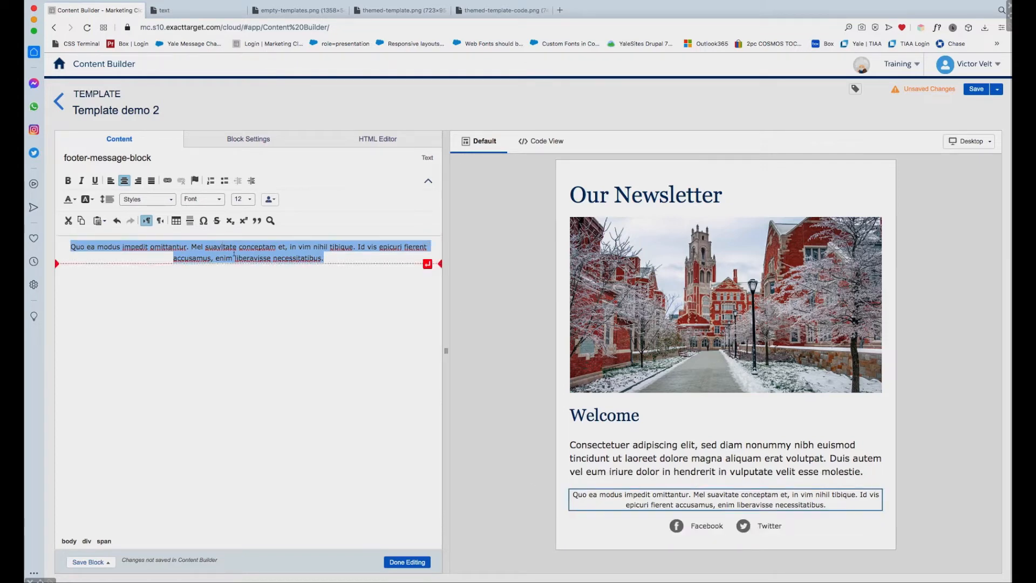
{"action": "left_click", "coordinate": [250, 201]}
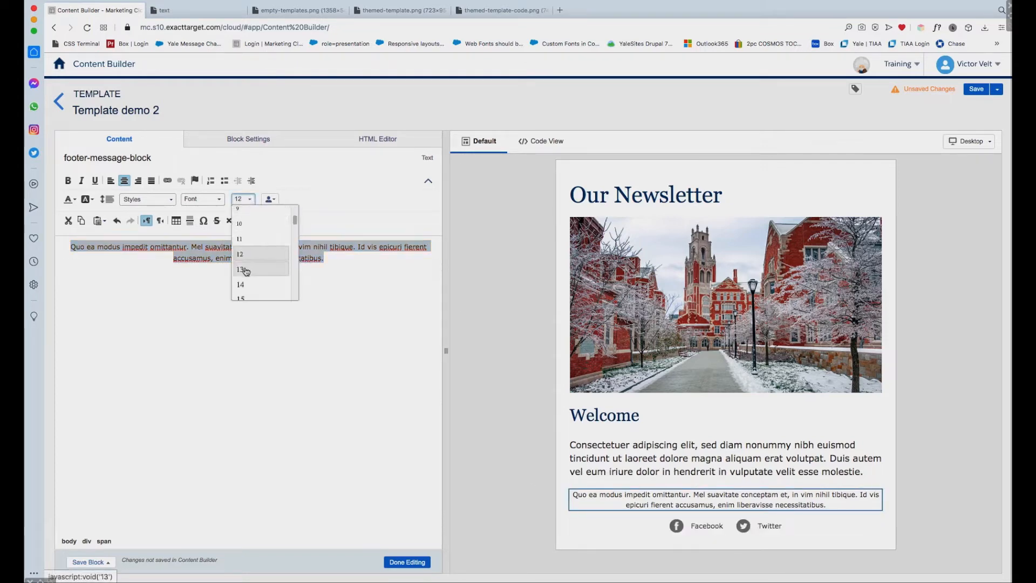
{"action": "left_click", "coordinate": [248, 268]}
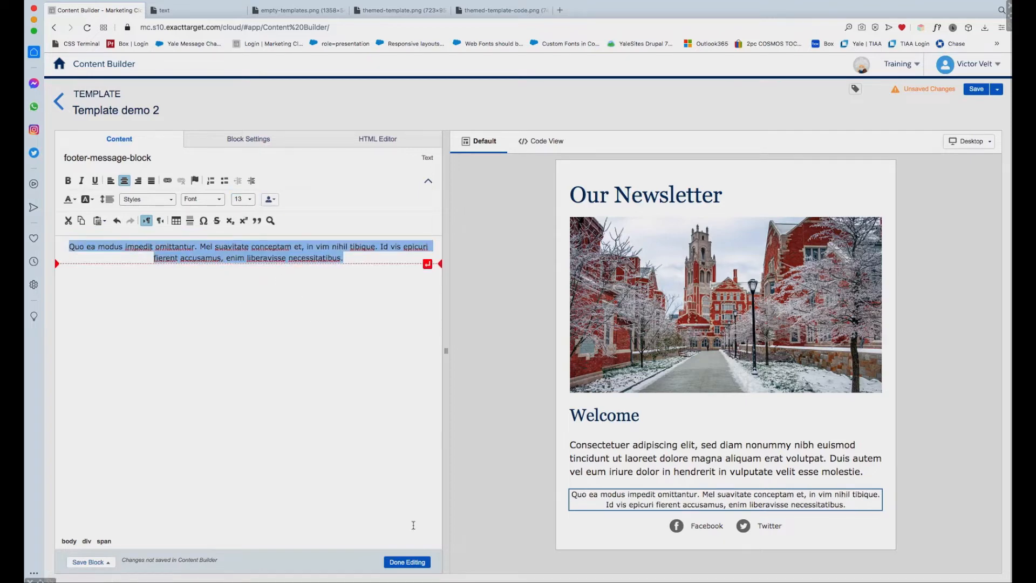
{"action": "left_click", "coordinate": [407, 562]}
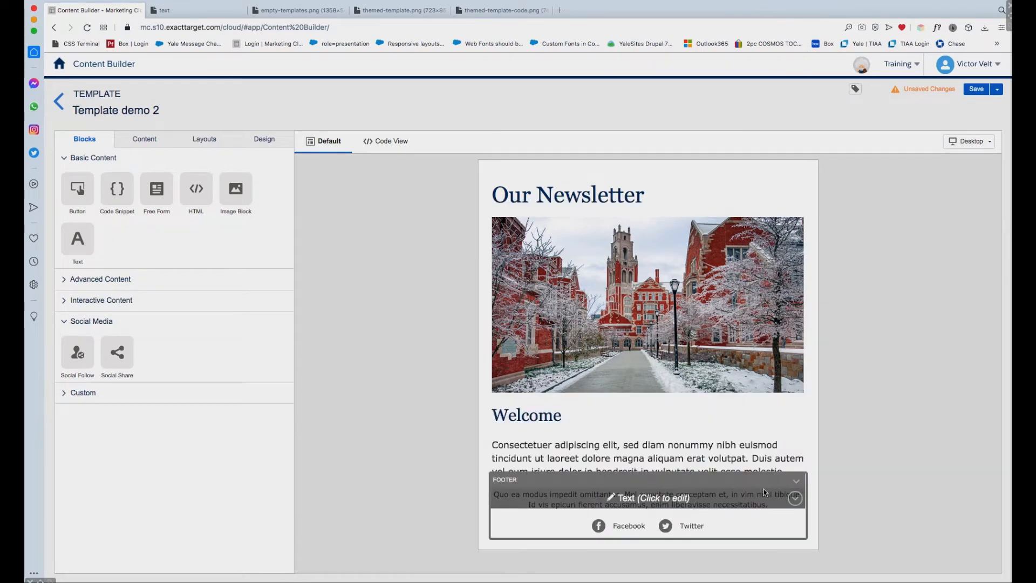
Give the Footer content area a border on its top edge only, 1 px wide
{"action": "left_click", "coordinate": [797, 481]}
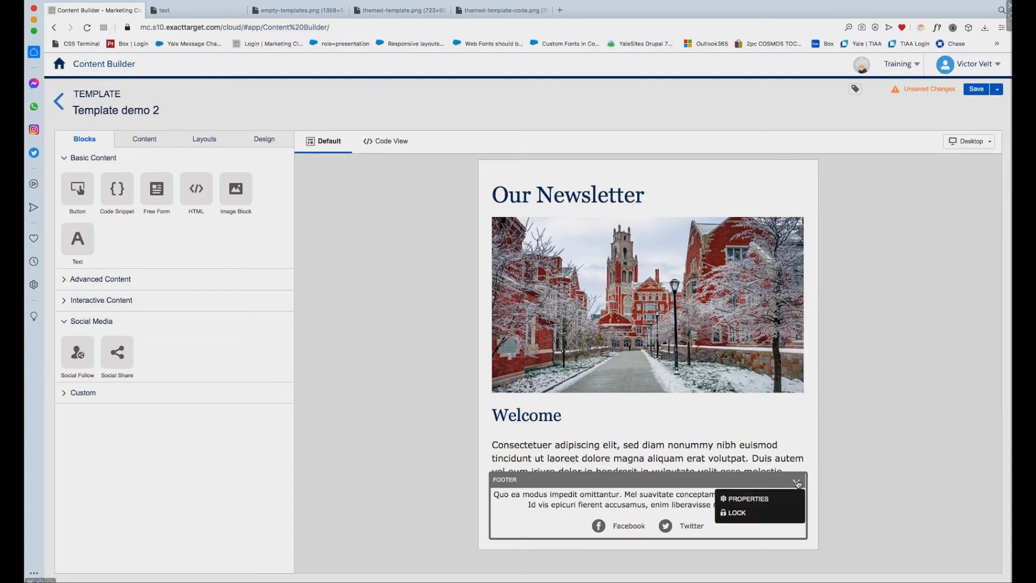
{"action": "left_click", "coordinate": [741, 499]}
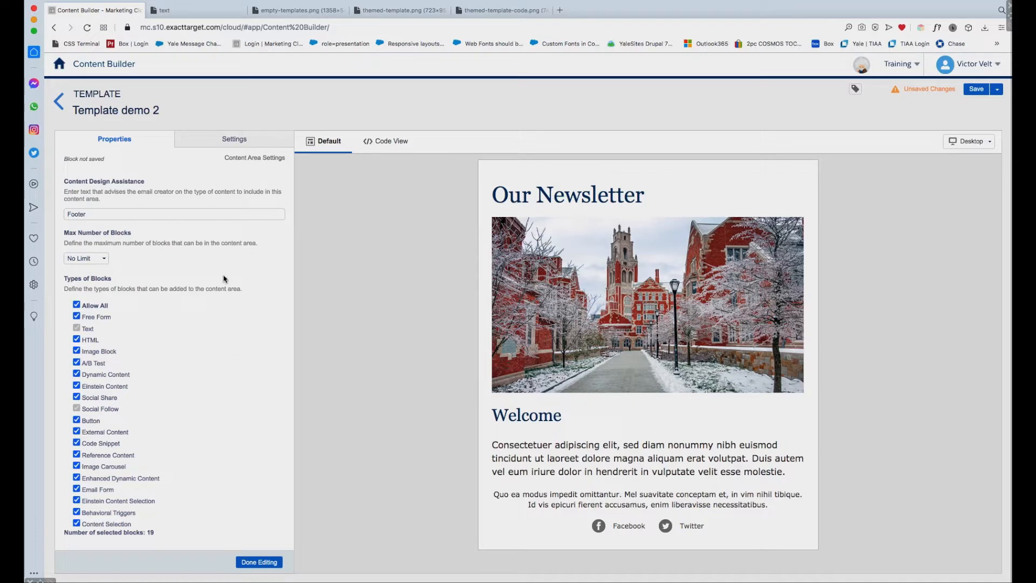
{"action": "left_click", "coordinate": [238, 140]}
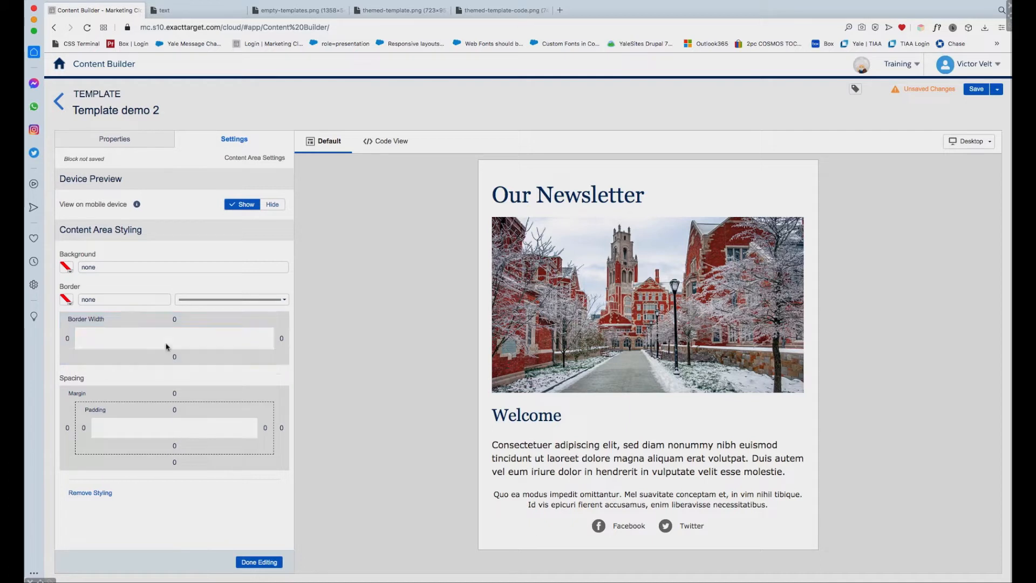
{"action": "left_click", "coordinate": [194, 320]}
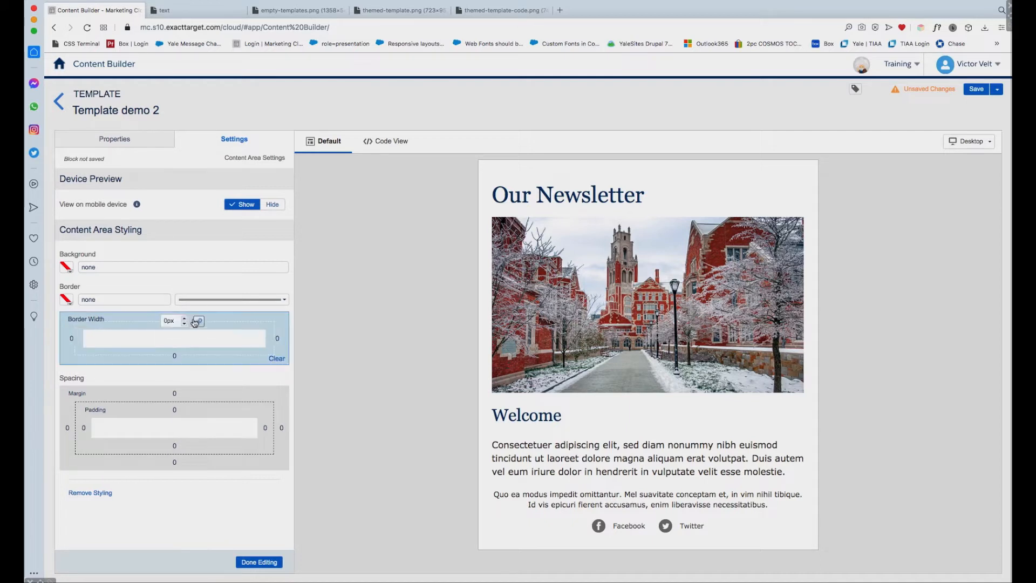
{"action": "left_click", "coordinate": [199, 322]}
{"action": "left_click", "coordinate": [157, 324]}
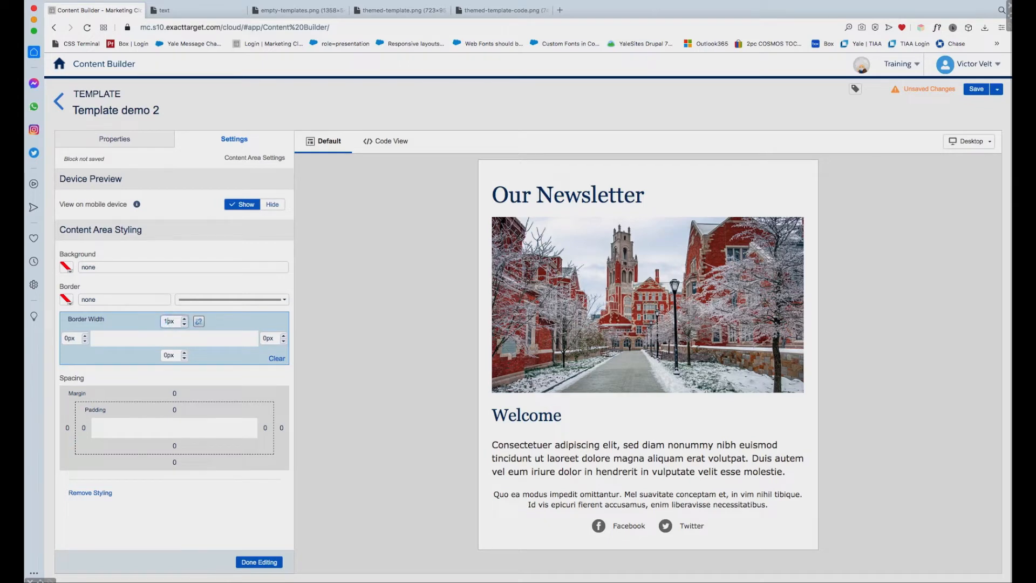
{"action": "left_click", "coordinate": [226, 372]}
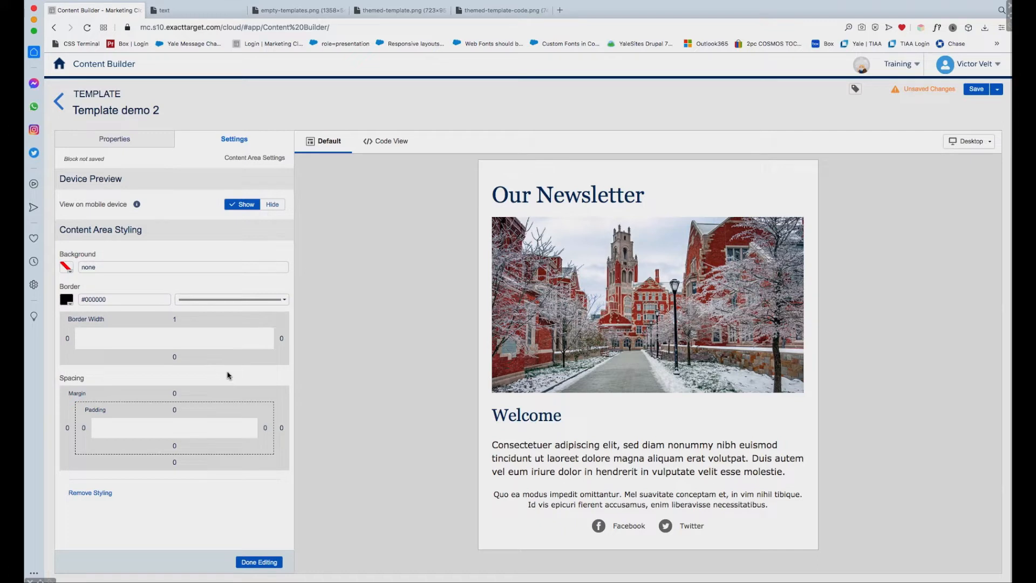
{"action": "left_click", "coordinate": [261, 562]}
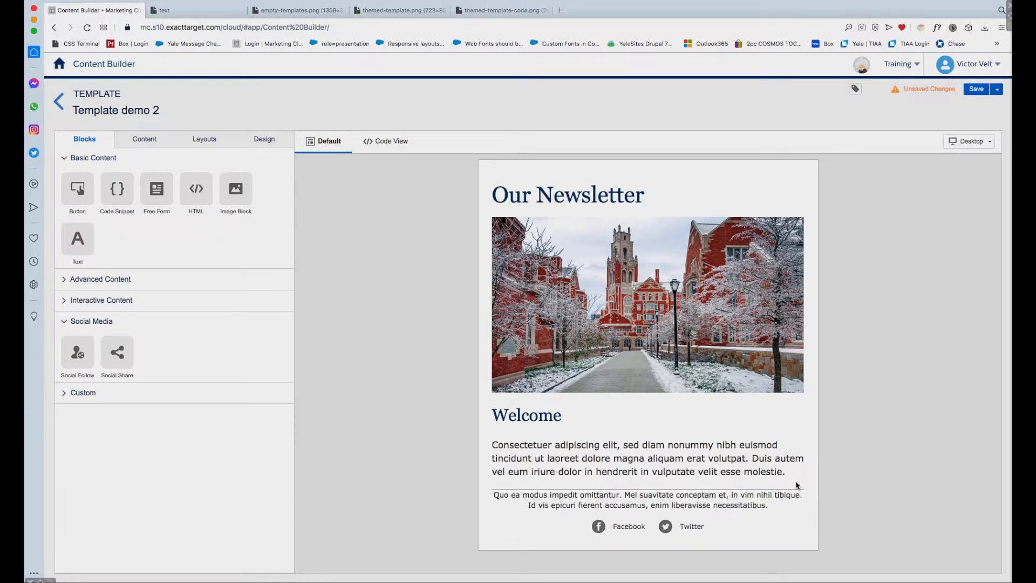
Set only the top margin of the Footer content area to 20 px
{"action": "left_click", "coordinate": [796, 481]}
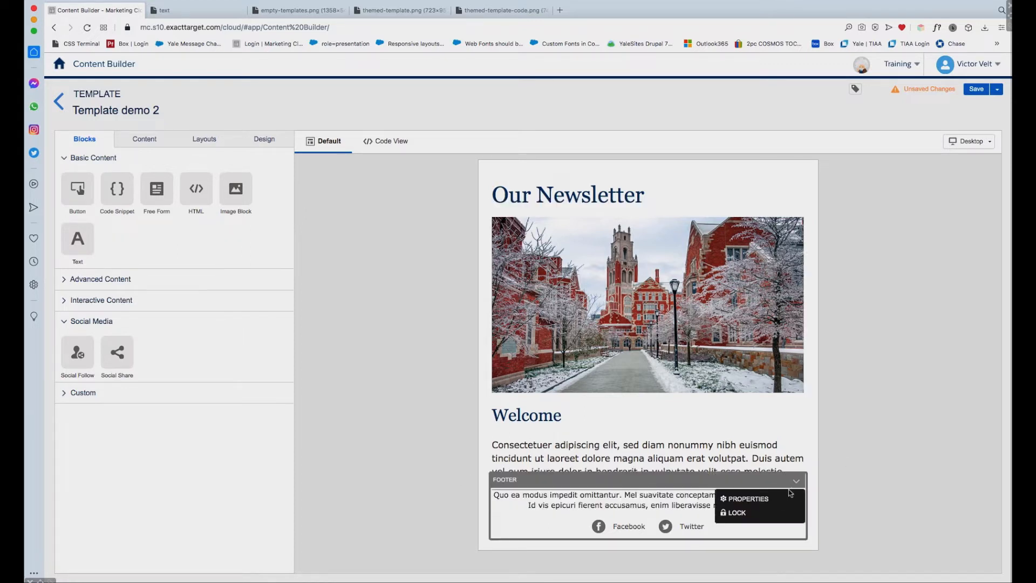
{"action": "left_click", "coordinate": [763, 499]}
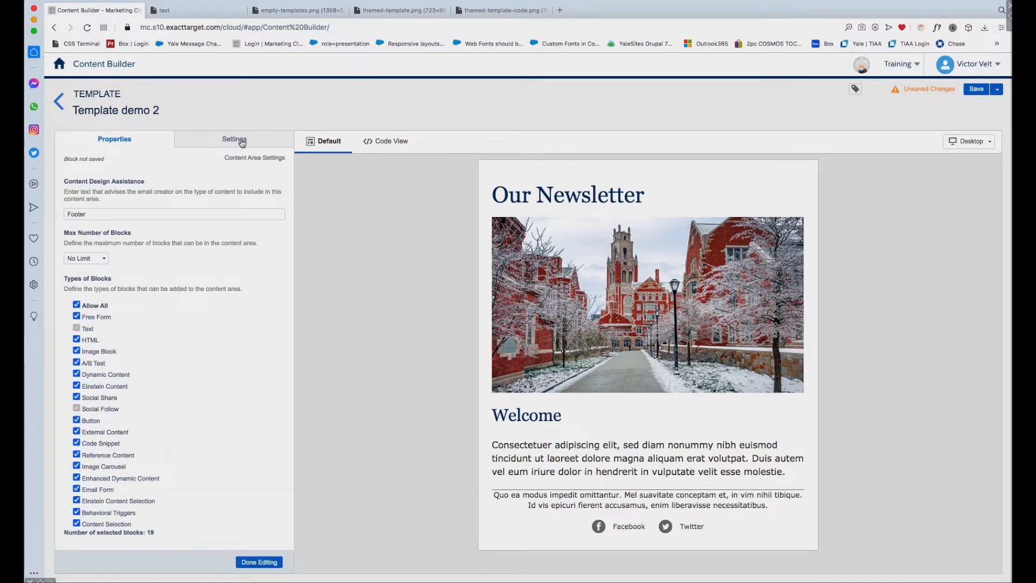
{"action": "left_click", "coordinate": [241, 141]}
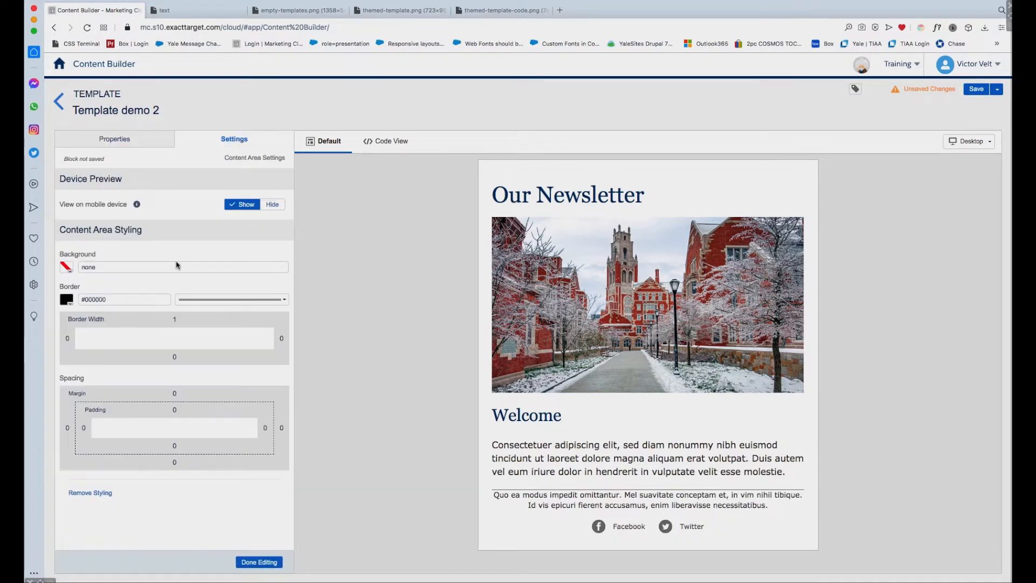
{"action": "left_click", "coordinate": [179, 393]}
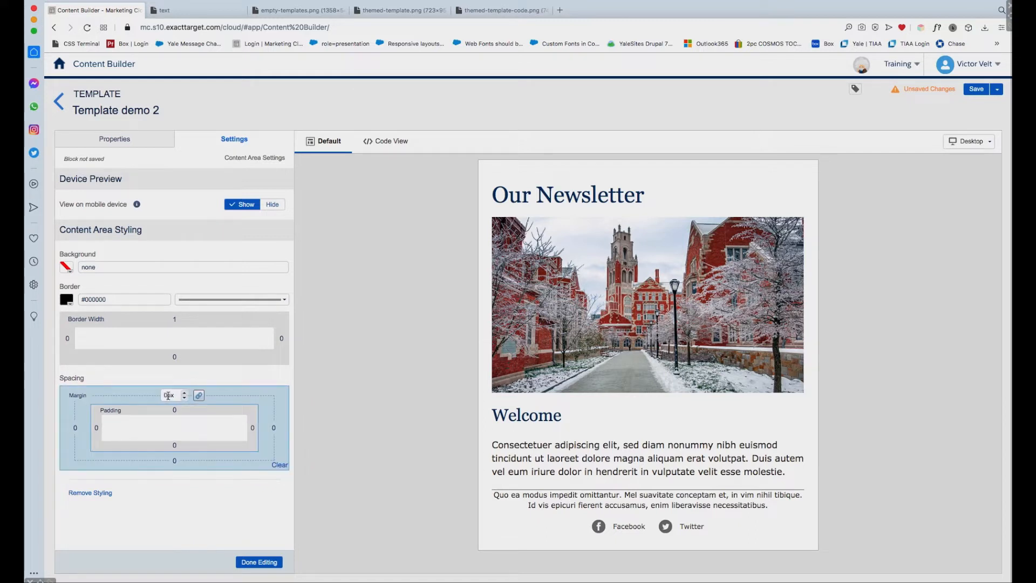
{"action": "left_click", "coordinate": [199, 395]}
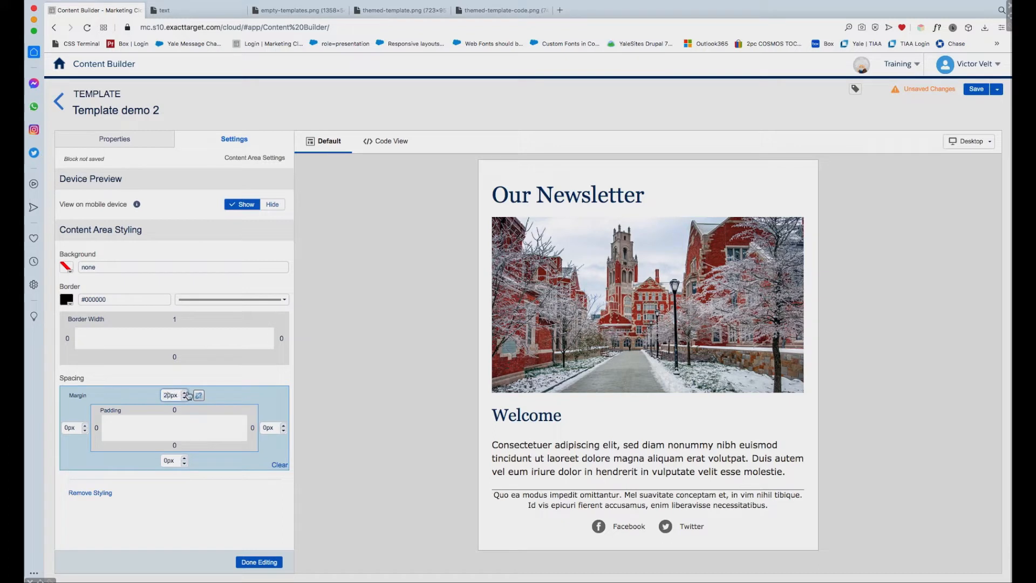
{"action": "left_click", "coordinate": [215, 490]}
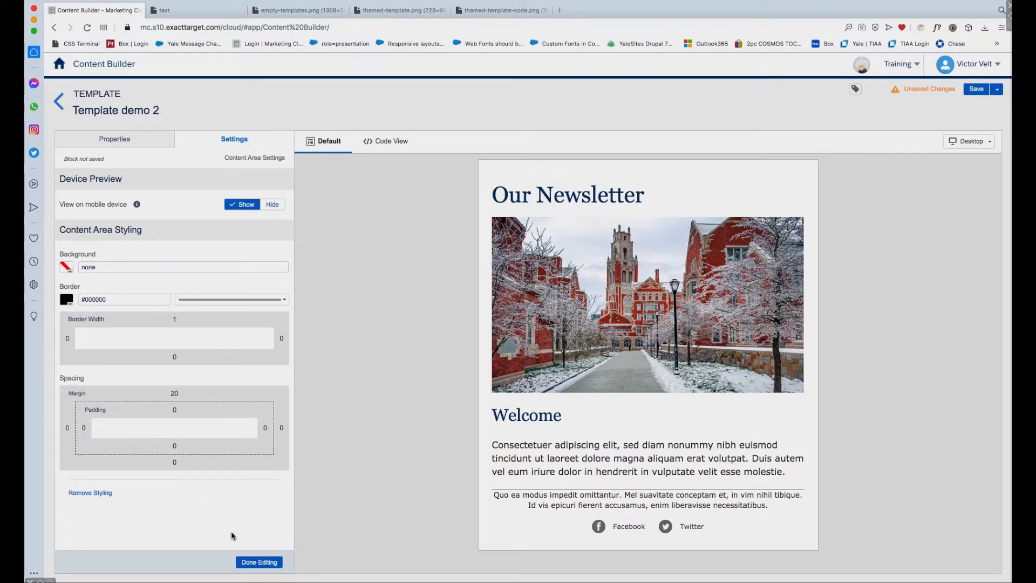
{"action": "left_click", "coordinate": [259, 562]}
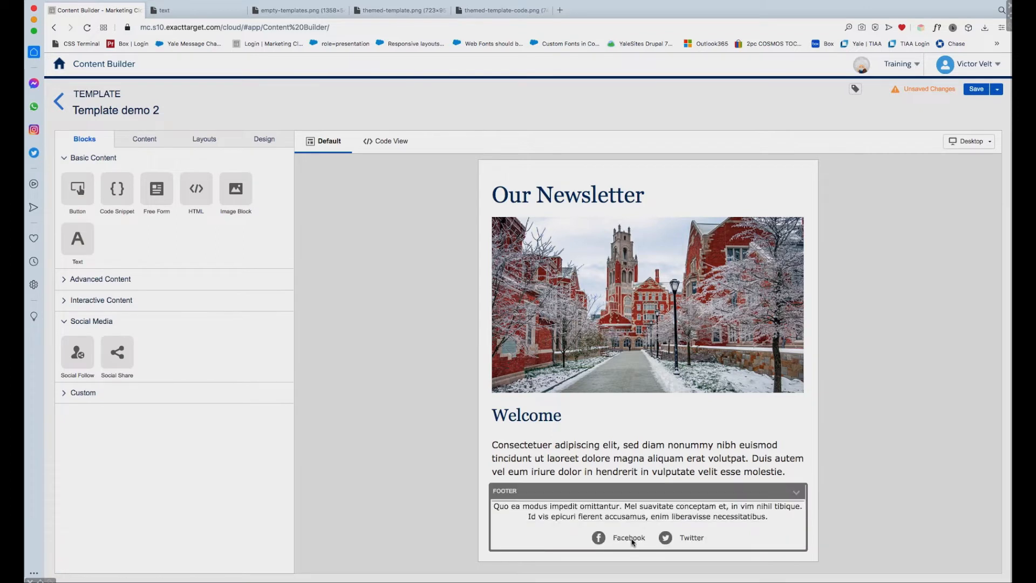
Clear the Footer content area's margins and set only its top padding to 20 px
{"action": "left_click", "coordinate": [798, 494]}
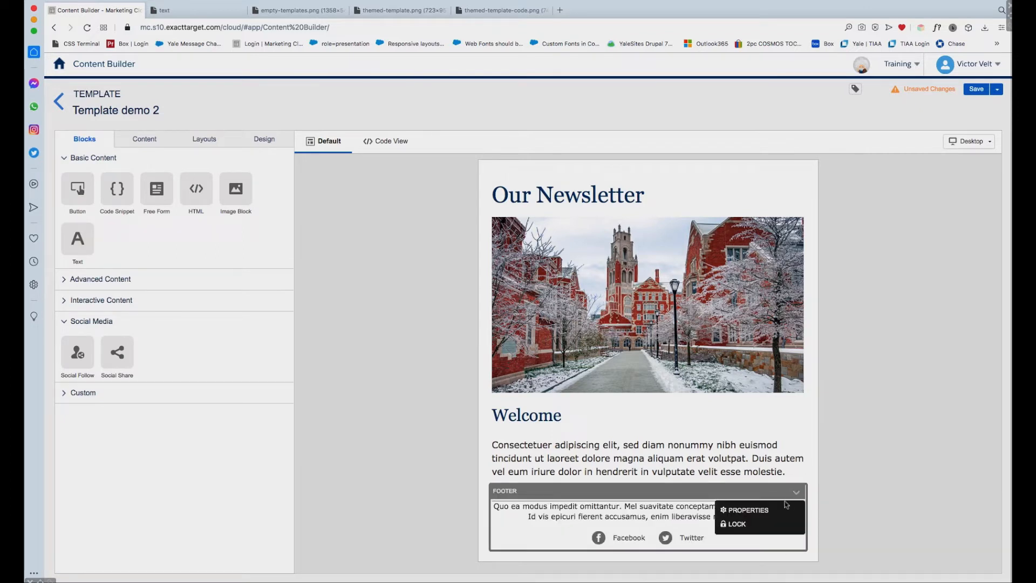
{"action": "left_click", "coordinate": [764, 510]}
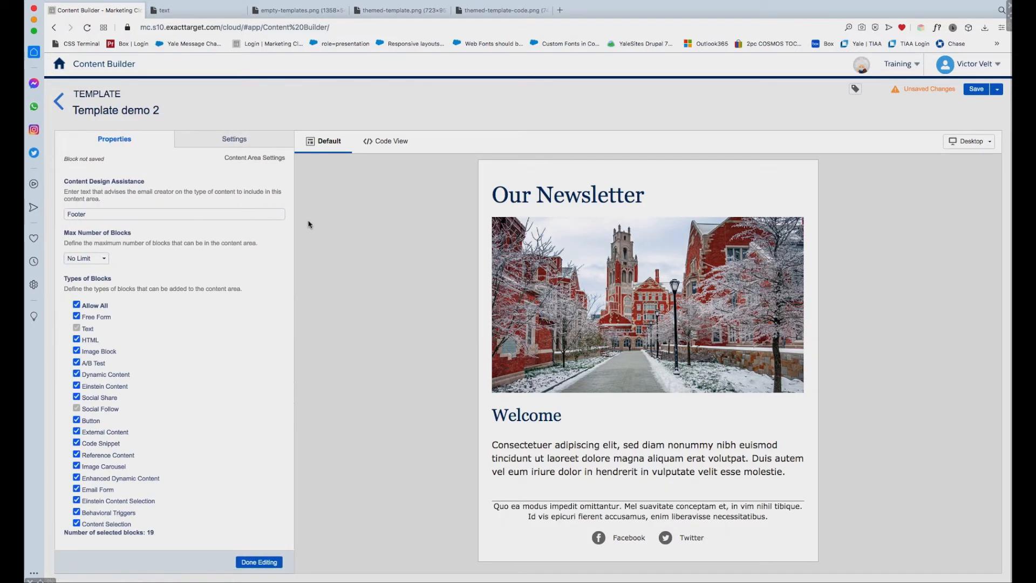
{"action": "left_click", "coordinate": [215, 141]}
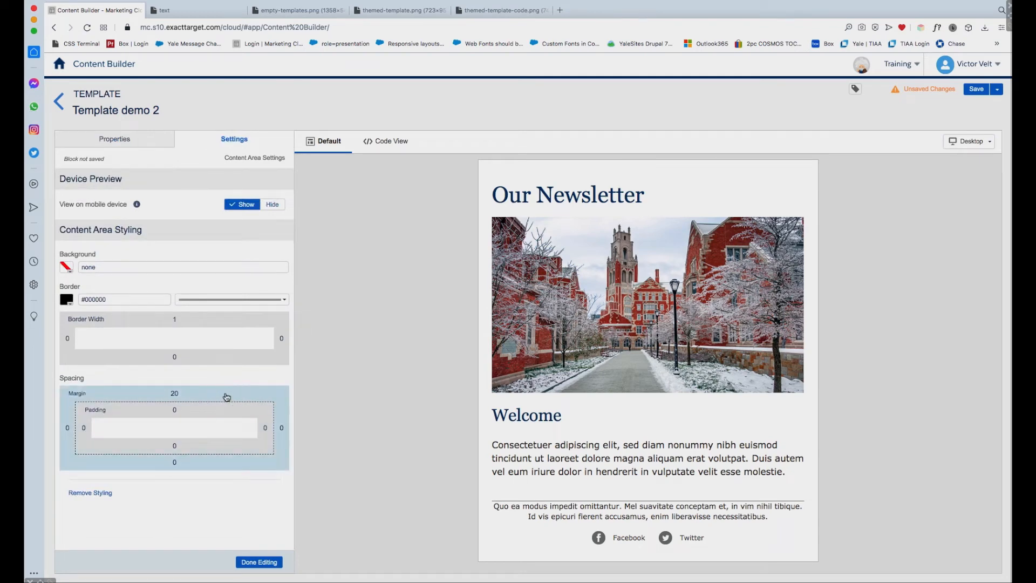
{"action": "left_click", "coordinate": [223, 398]}
{"action": "left_click", "coordinate": [280, 465]}
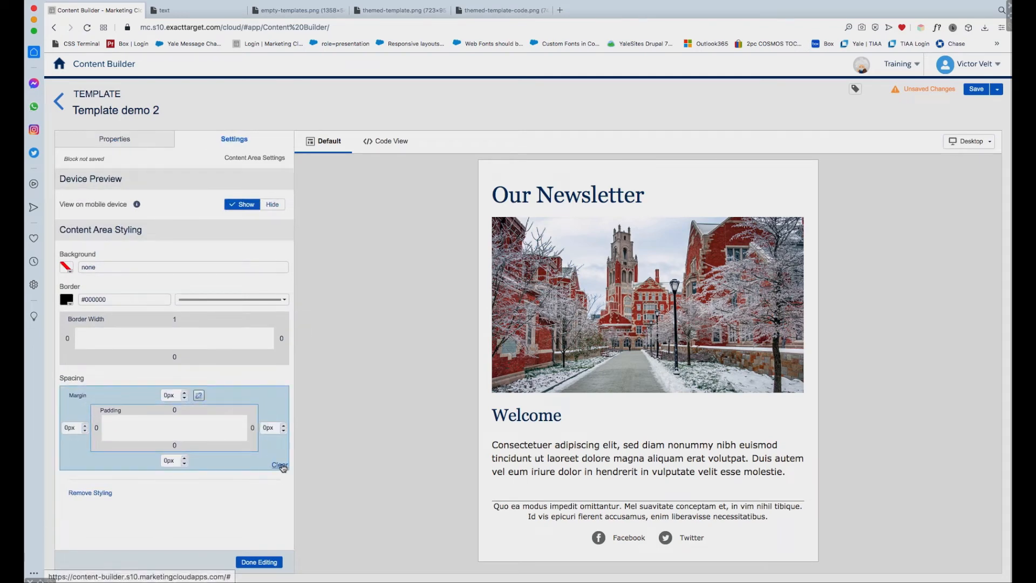
{"action": "left_click", "coordinate": [172, 427]}
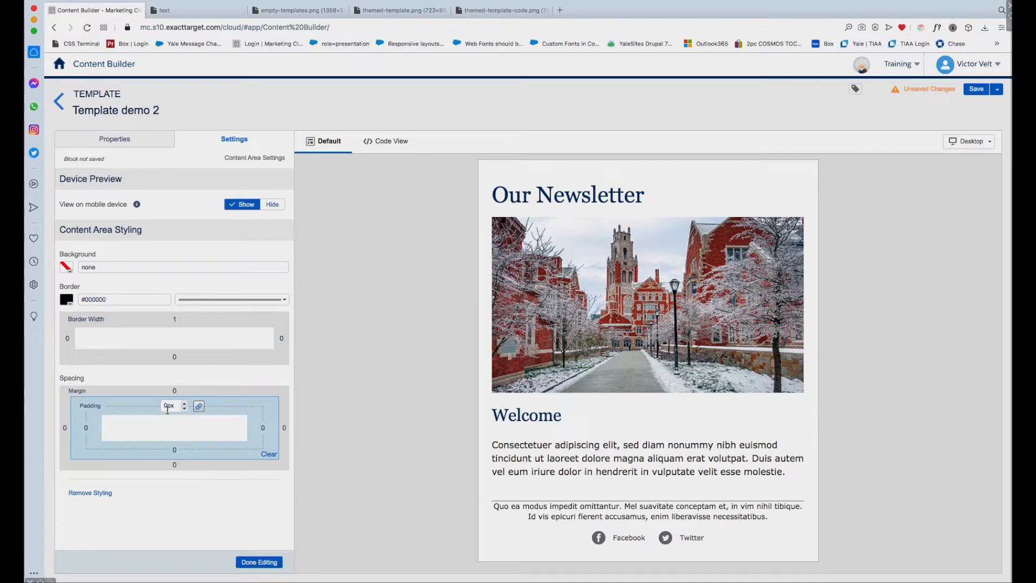
{"action": "left_click", "coordinate": [198, 406]}
{"action": "left_click", "coordinate": [165, 405]}
{"action": "type", "text": "2"}
{"action": "left_click", "coordinate": [231, 498]}
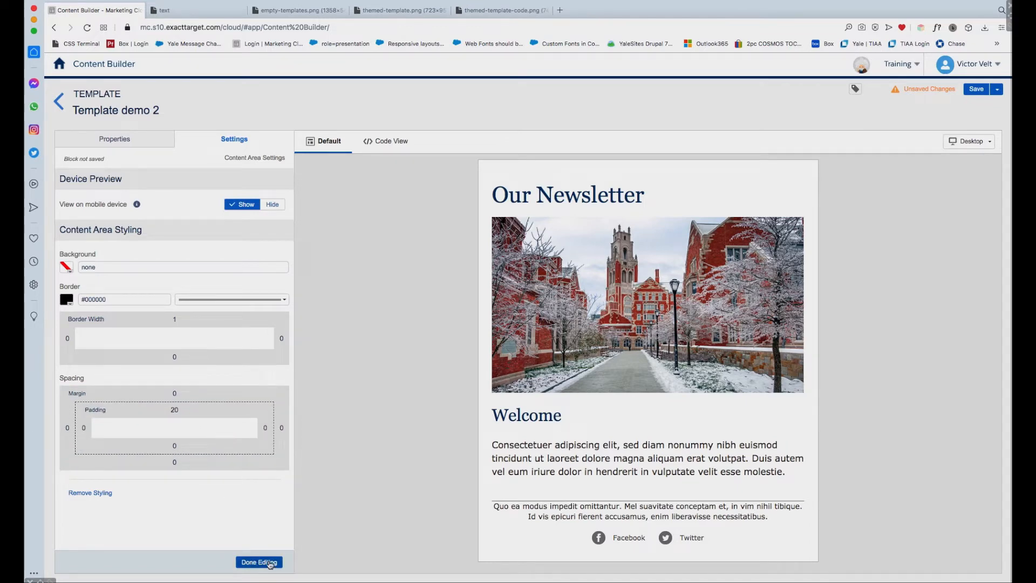
{"action": "left_click", "coordinate": [257, 561]}
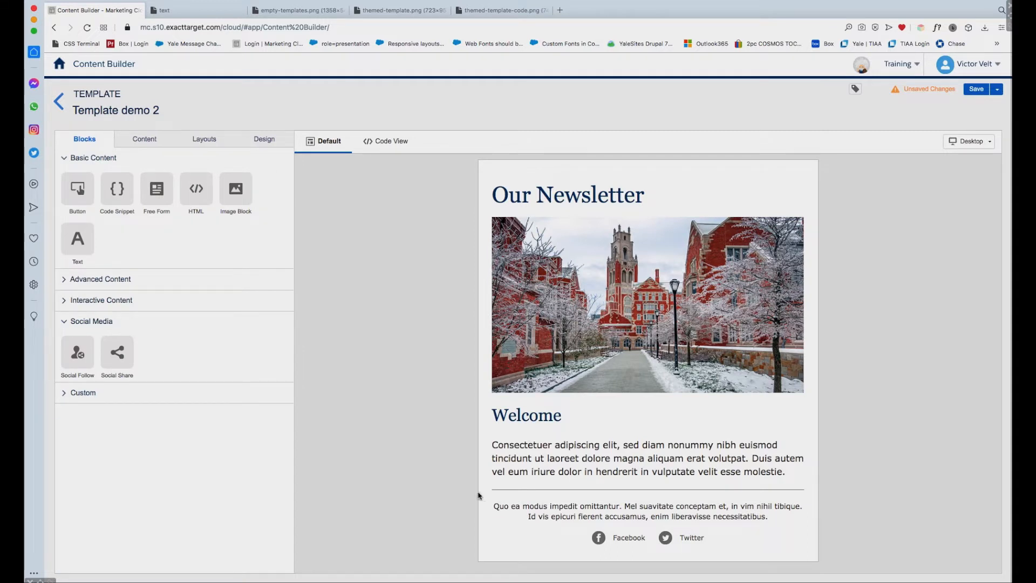
Set the border color of the Footer content area to #cccccc and finish editing it
{"action": "left_click", "coordinate": [796, 484]}
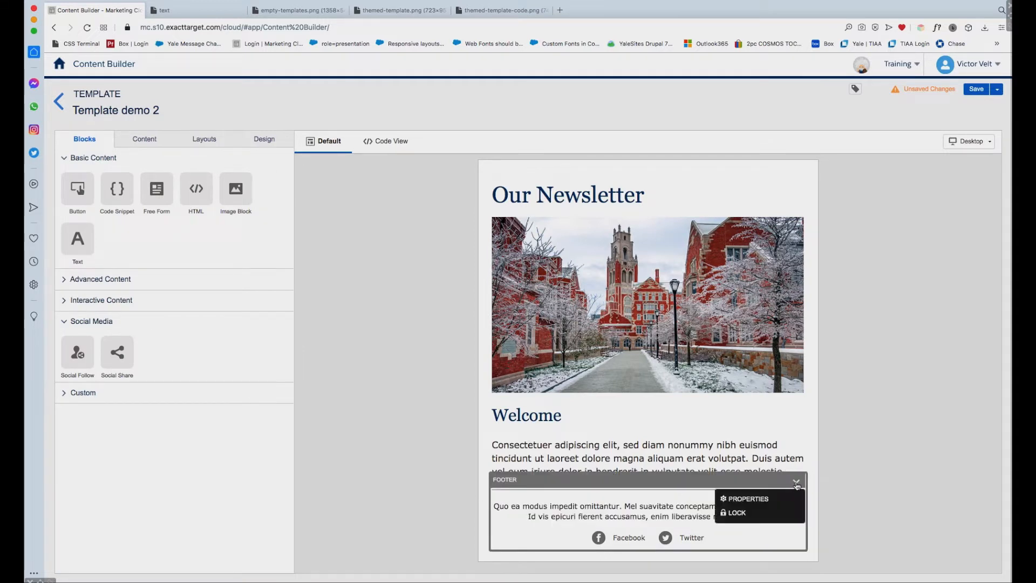
{"action": "left_click", "coordinate": [745, 500]}
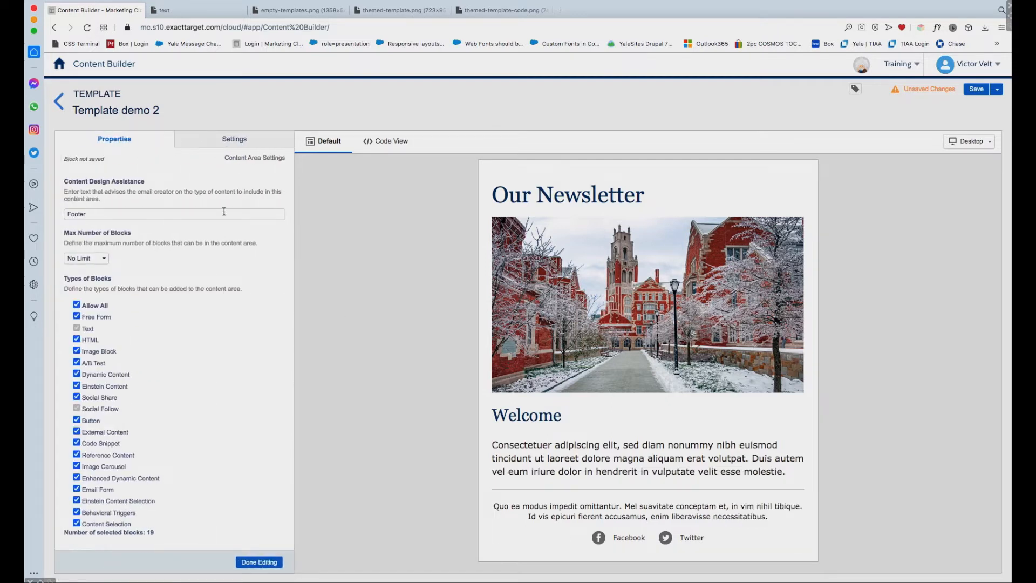
{"action": "left_click", "coordinate": [235, 140]}
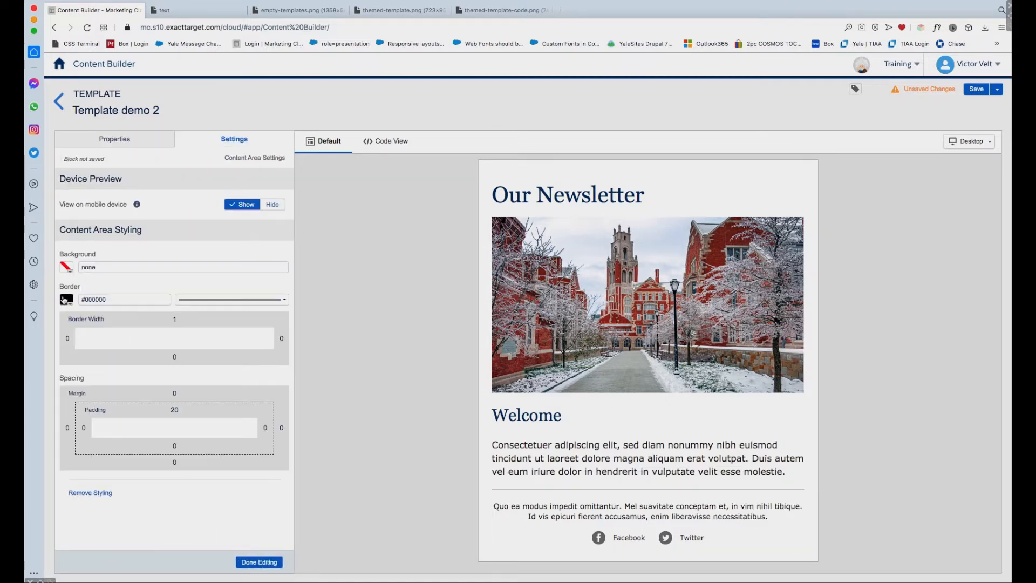
{"action": "left_click_drag", "start_coordinate": [115, 300], "coordinate": [81, 300]}
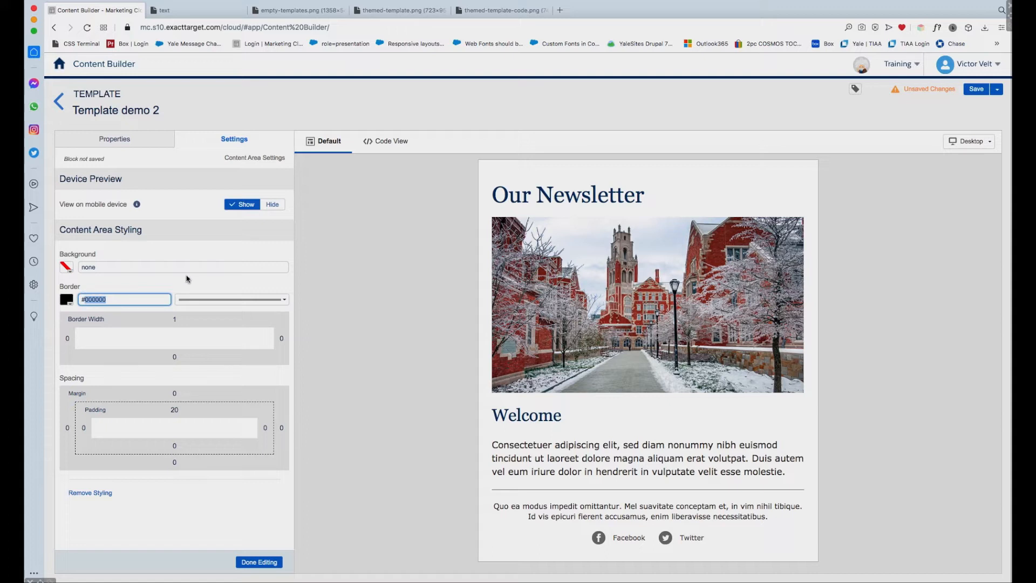
{"action": "type", "text": "#cccccc"}
{"action": "left_click", "coordinate": [228, 509]}
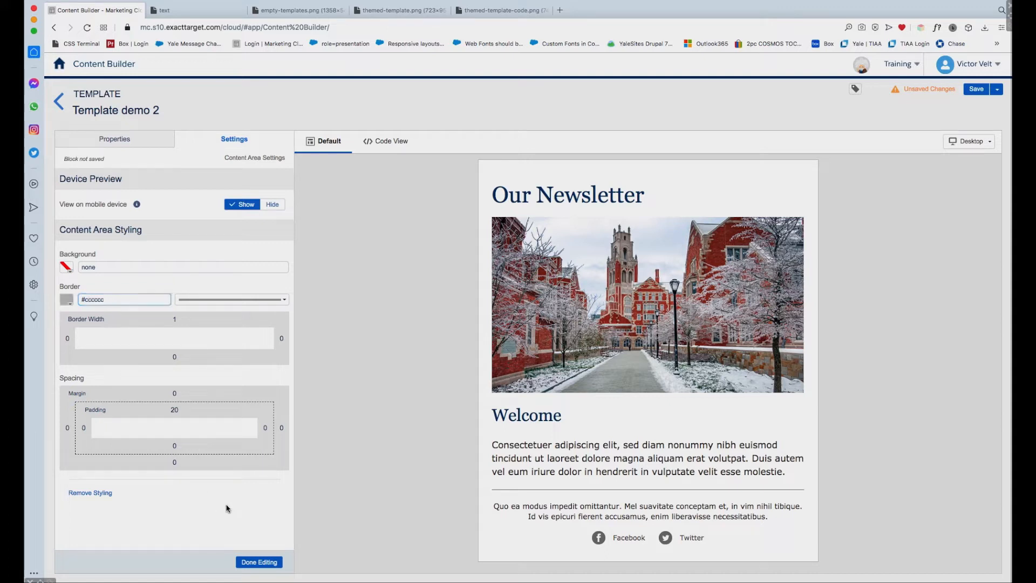
{"action": "left_click", "coordinate": [260, 561]}
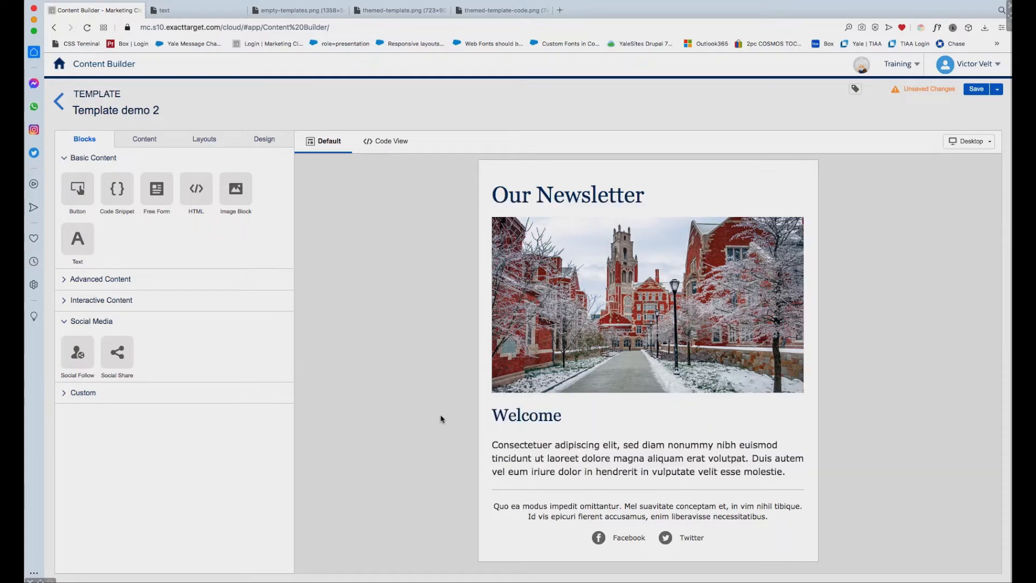
Examine the Welcome block's HTML and the template's Secondary Title (H2) style settings for a way to control the heading's spacing
{"action": "left_click", "coordinate": [537, 419]}
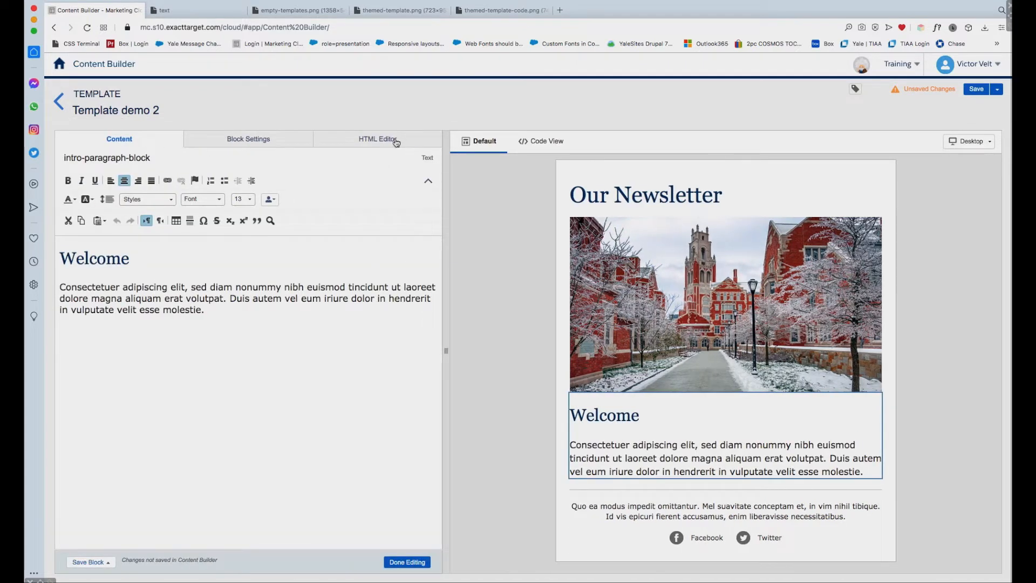
{"action": "left_click", "coordinate": [394, 139]}
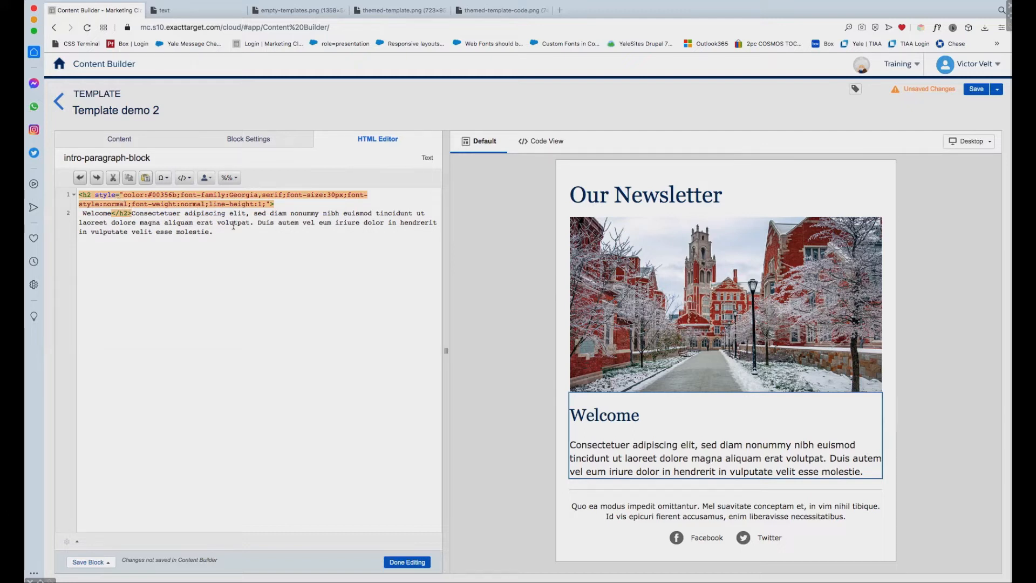
{"action": "left_click", "coordinate": [416, 562]}
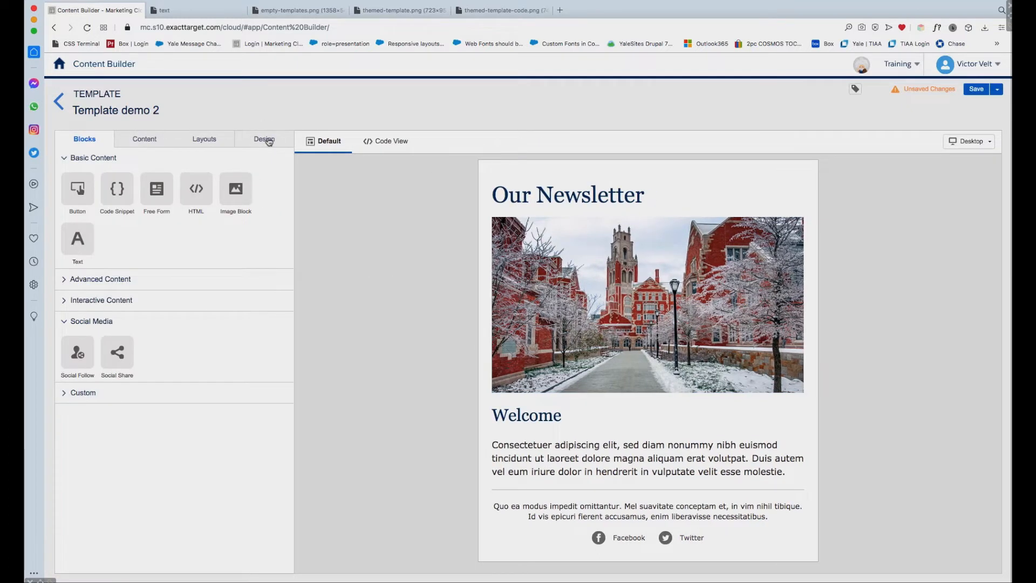
{"action": "left_click", "coordinate": [267, 140]}
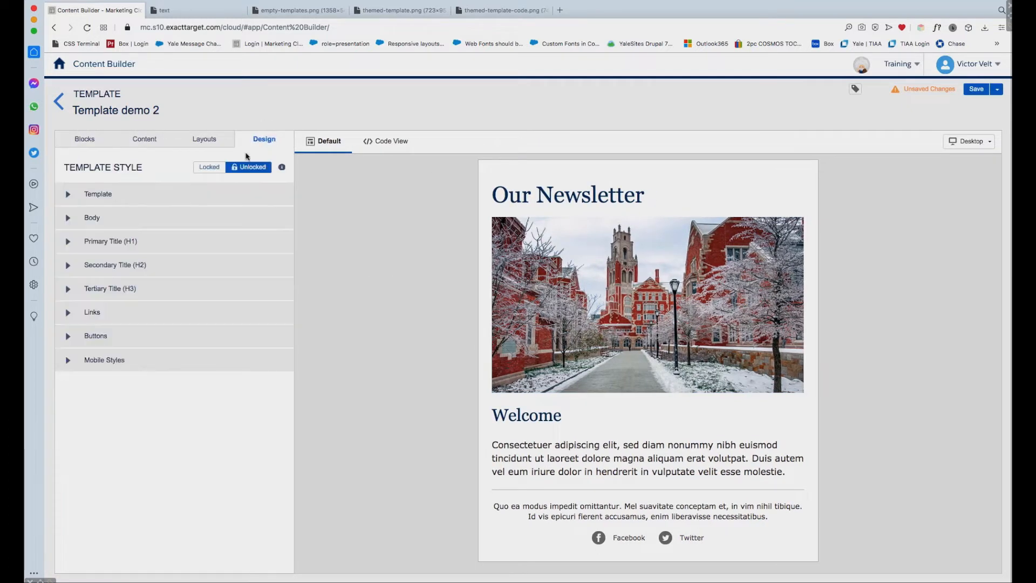
{"action": "left_click", "coordinate": [66, 267]}
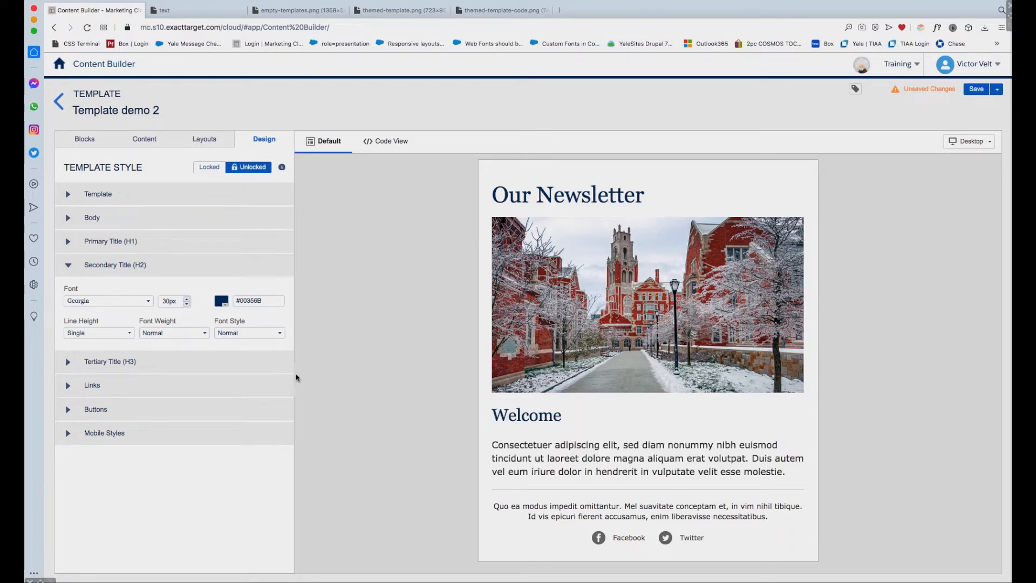
{"action": "left_click", "coordinate": [69, 266]}
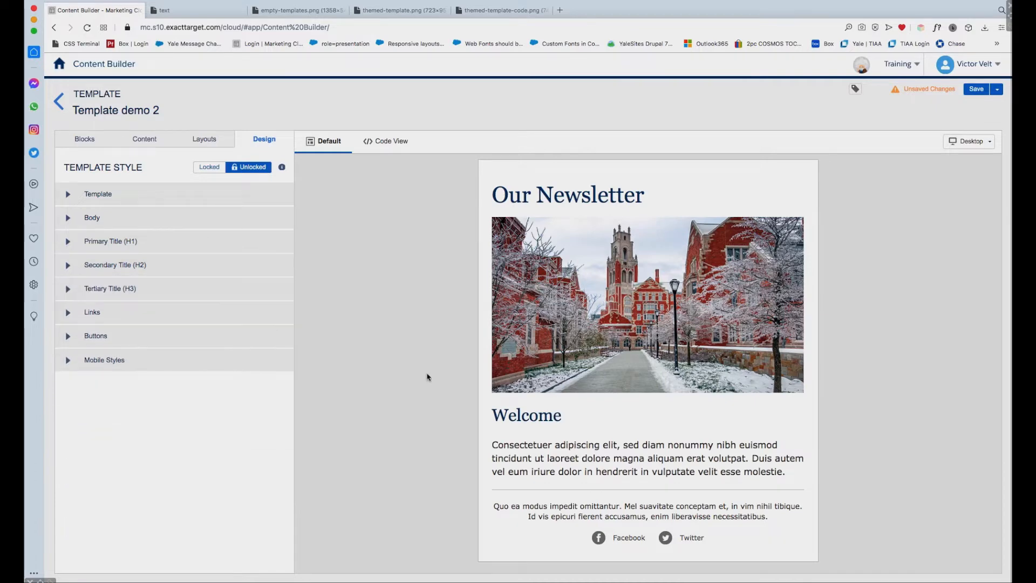
Add margin-bottom: 0.5em; to the Welcome heading's inline h2 style in the block's HTML, and try to save the template
{"action": "left_click", "coordinate": [564, 415]}
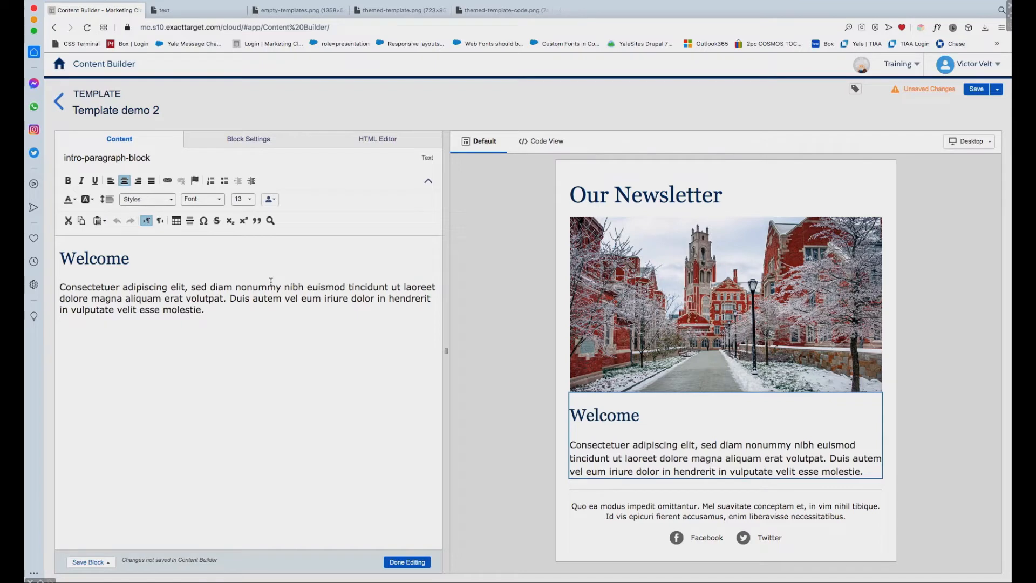
{"action": "left_click", "coordinate": [392, 139]}
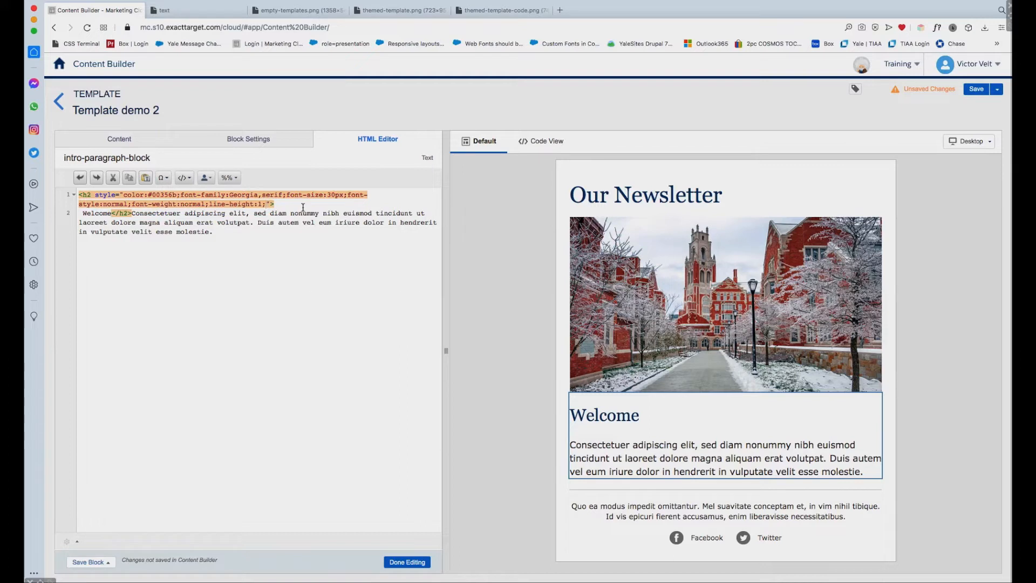
{"action": "type", "text": "margin-bottom:"}
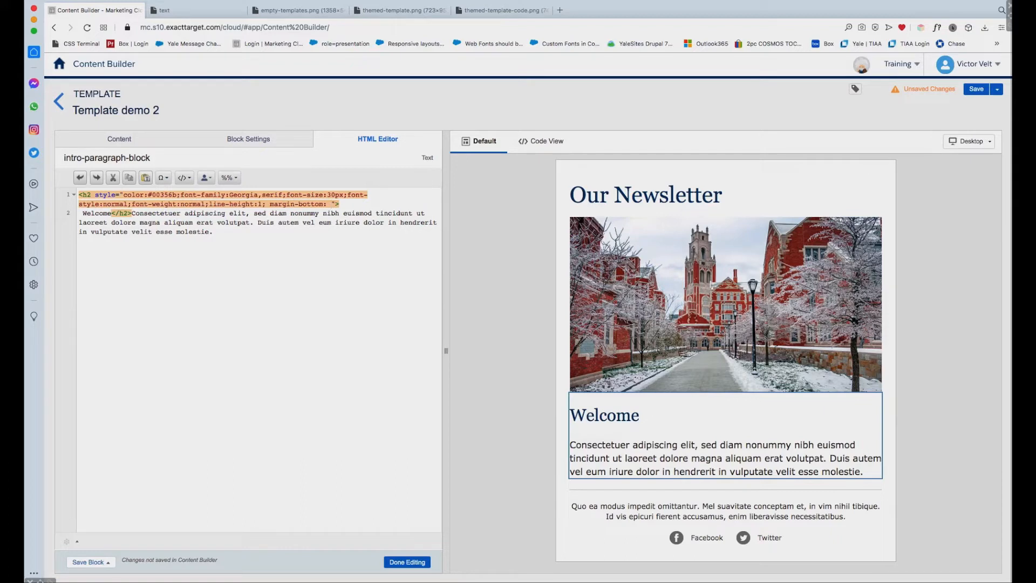
{"action": "type", "text": "0.5em;"}
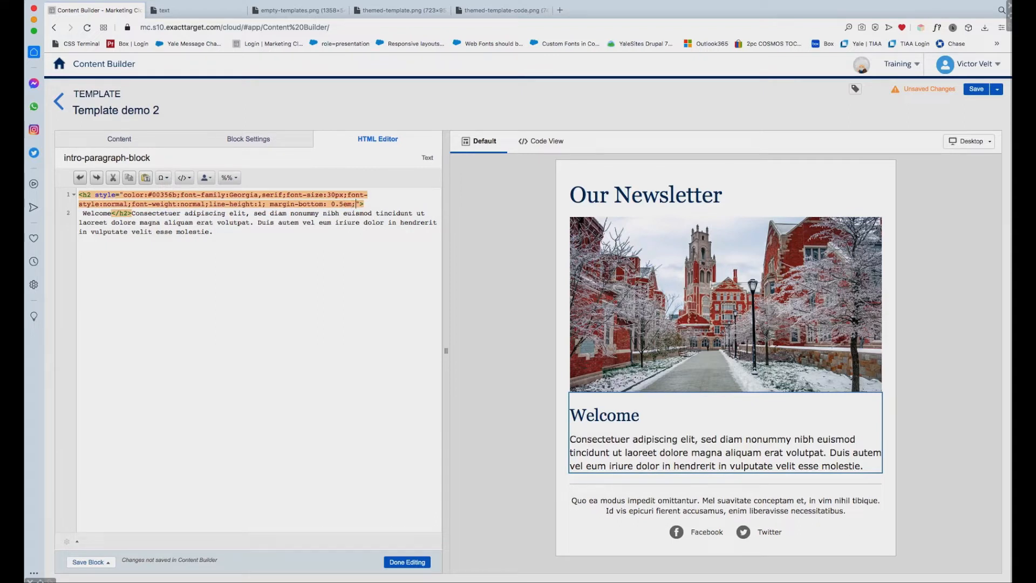
{"action": "left_click", "coordinate": [355, 242]}
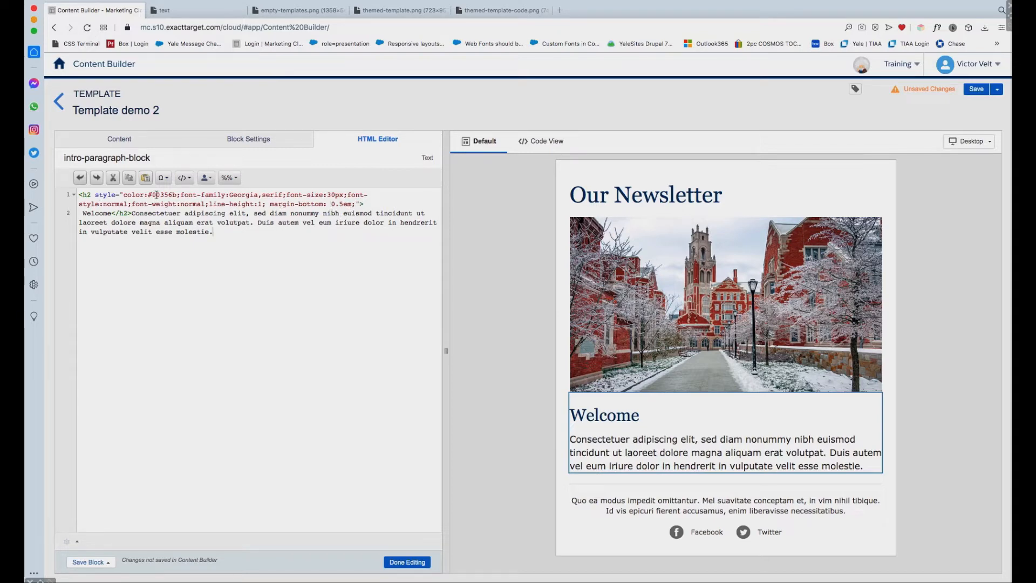
{"action": "left_click", "coordinate": [421, 561]}
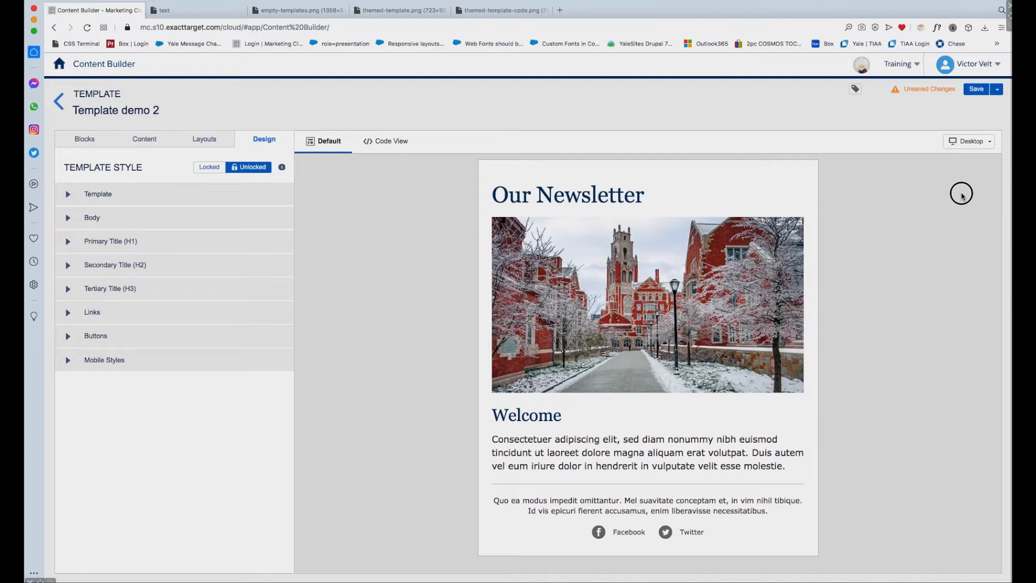
{"action": "left_click", "coordinate": [974, 93]}
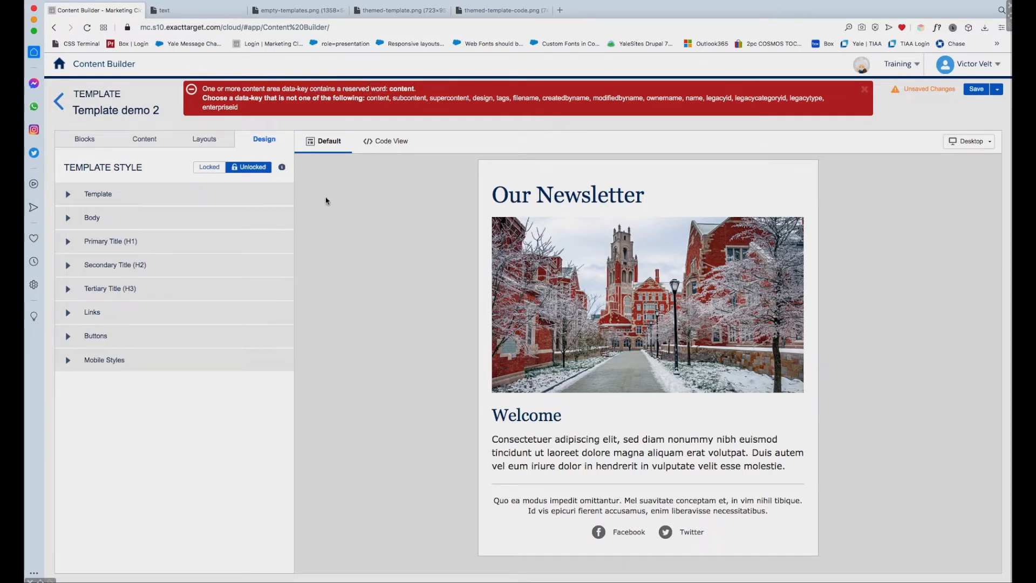
Change the data-key of the Footer slot to footer in the template code and return to the default view
{"action": "left_click", "coordinate": [393, 144]}
{"action": "left_click_drag", "start_coordinate": [438, 181], "coordinate": [435, 426]}
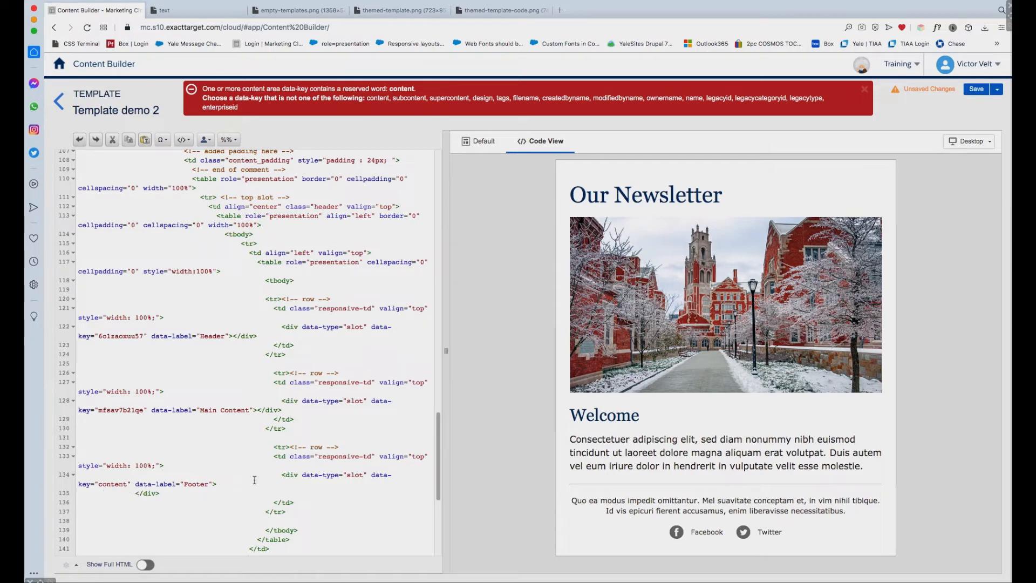
{"action": "left_click", "coordinate": [98, 486]}
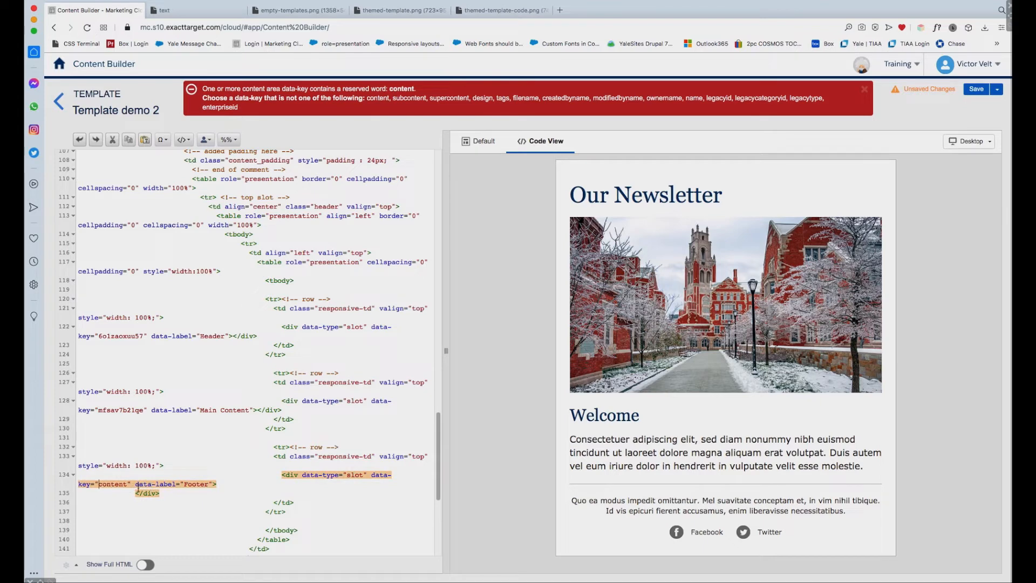
{"action": "left_click_drag", "start_coordinate": [127, 486], "coordinate": [101, 488]}
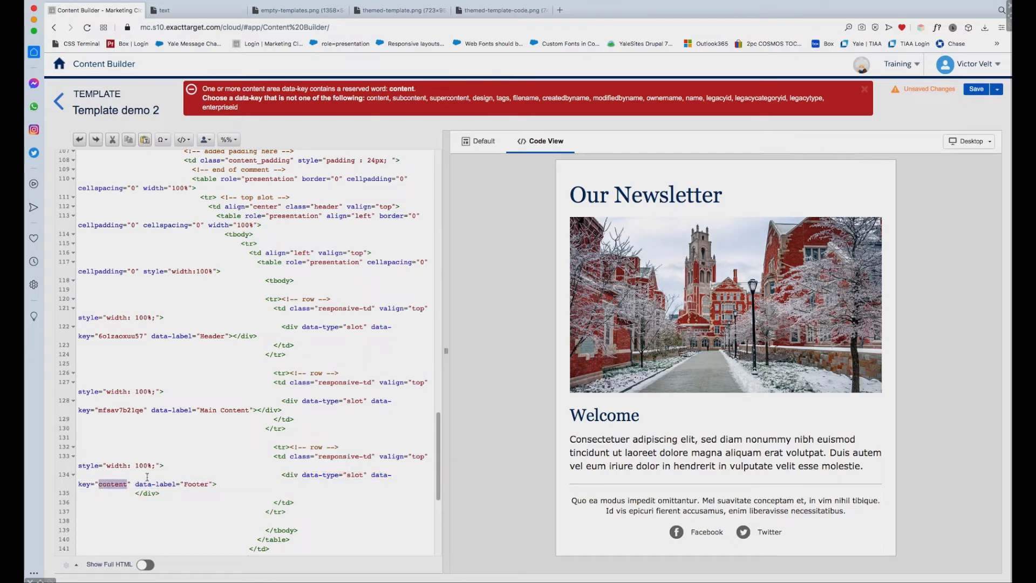
{"action": "type", "text": "footer"}
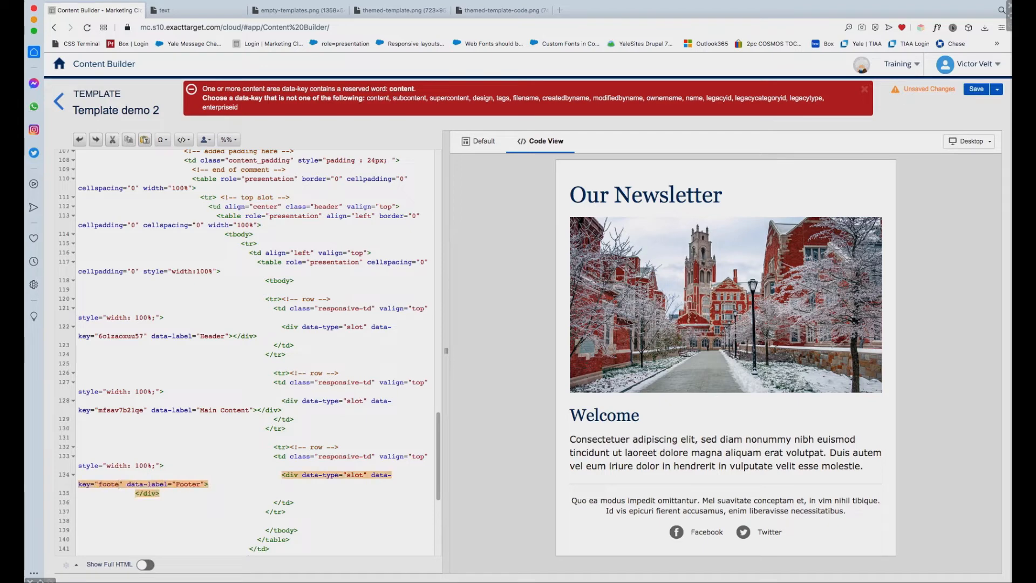
{"action": "left_click", "coordinate": [207, 495]}
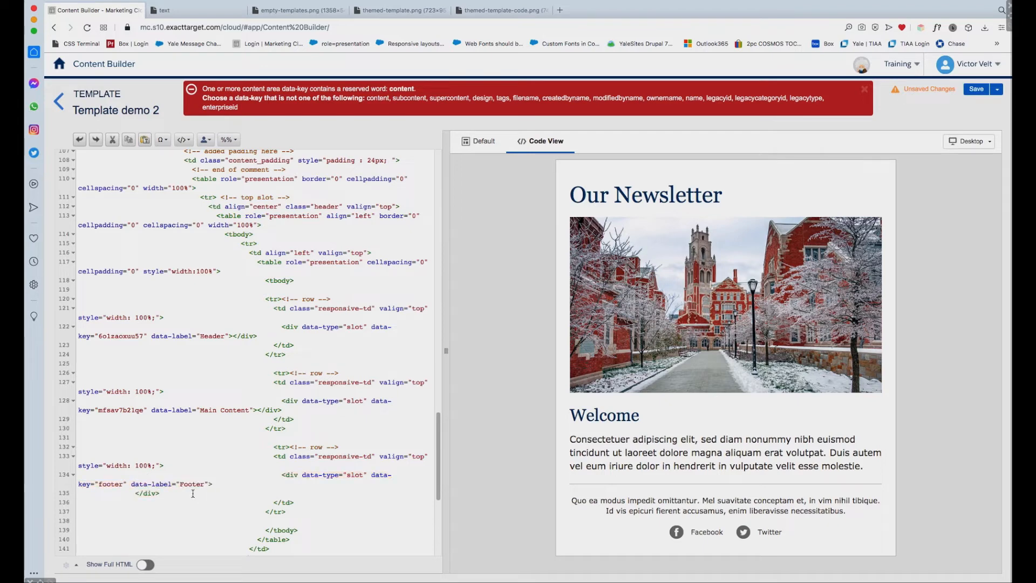
{"action": "left_click", "coordinate": [486, 143]}
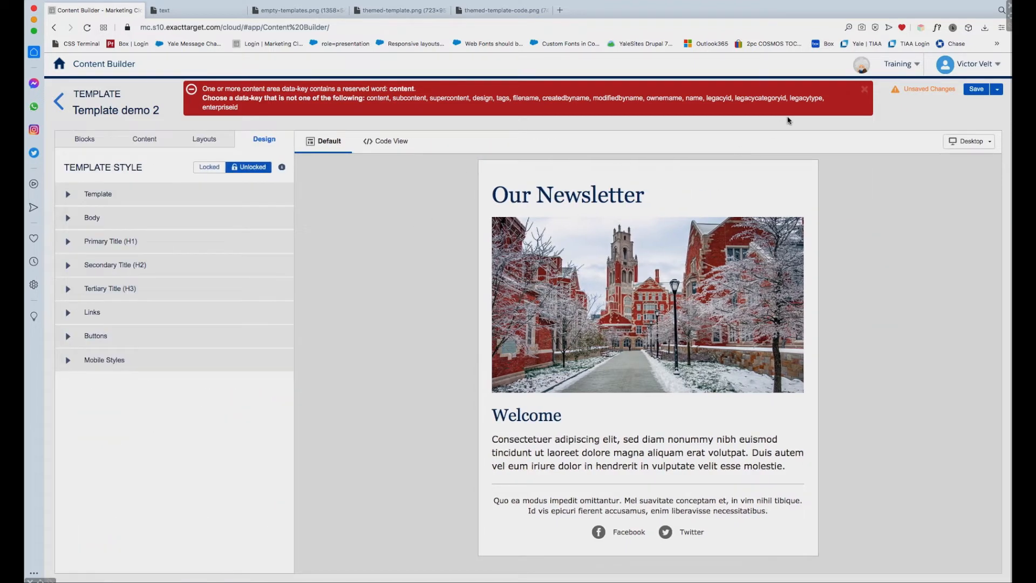
Dismiss the data-key error, save the template and go back to the Template Demos folder
{"action": "left_click", "coordinate": [865, 90]}
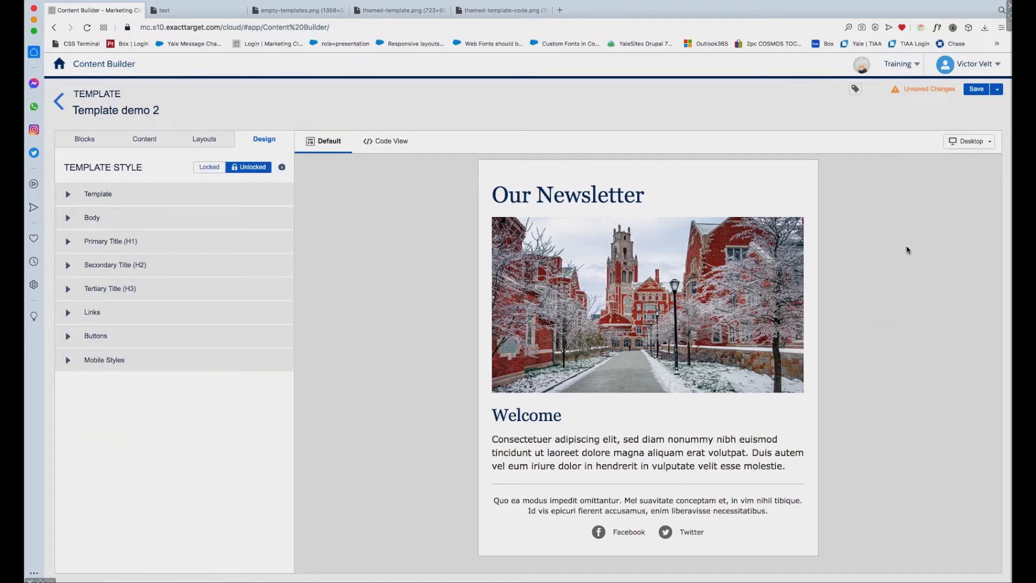
{"action": "left_click", "coordinate": [975, 91]}
{"action": "left_click", "coordinate": [93, 140]}
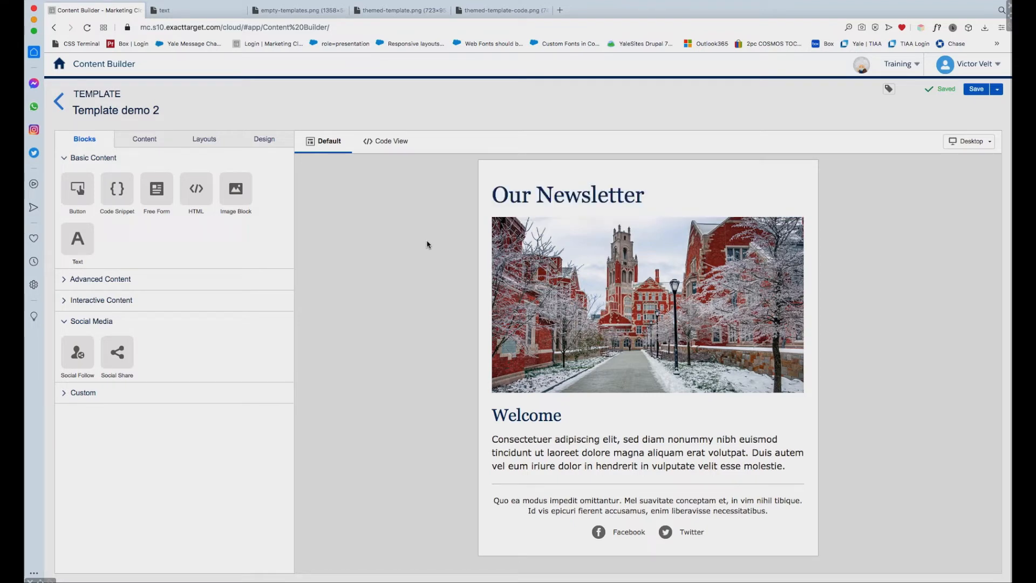
{"action": "left_click", "coordinate": [59, 104]}
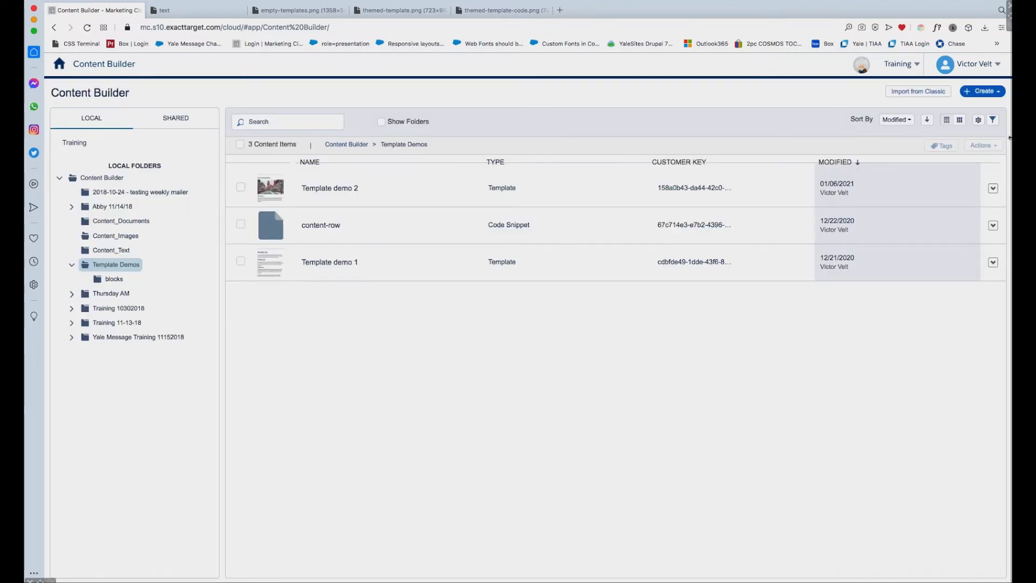
Start a new email message with Template as the creation method and show the saved templates
{"action": "left_click", "coordinate": [1000, 93]}
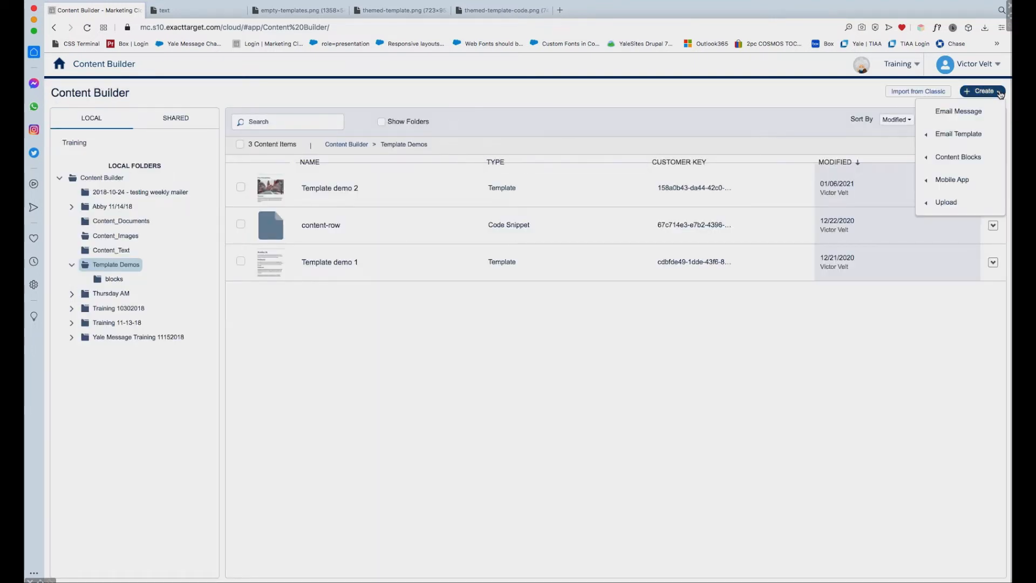
{"action": "left_click", "coordinate": [960, 112]}
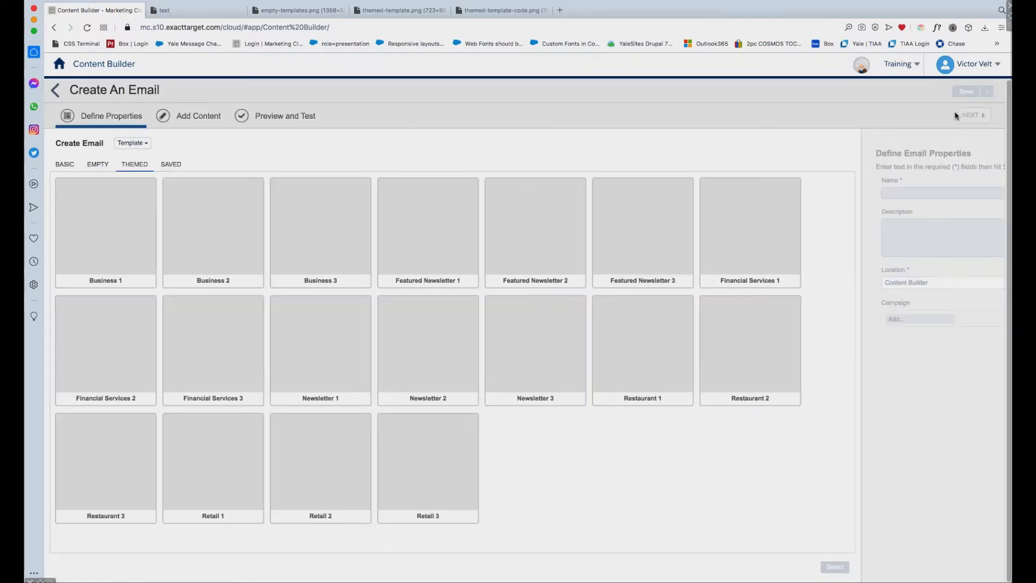
{"action": "left_click", "coordinate": [147, 147]}
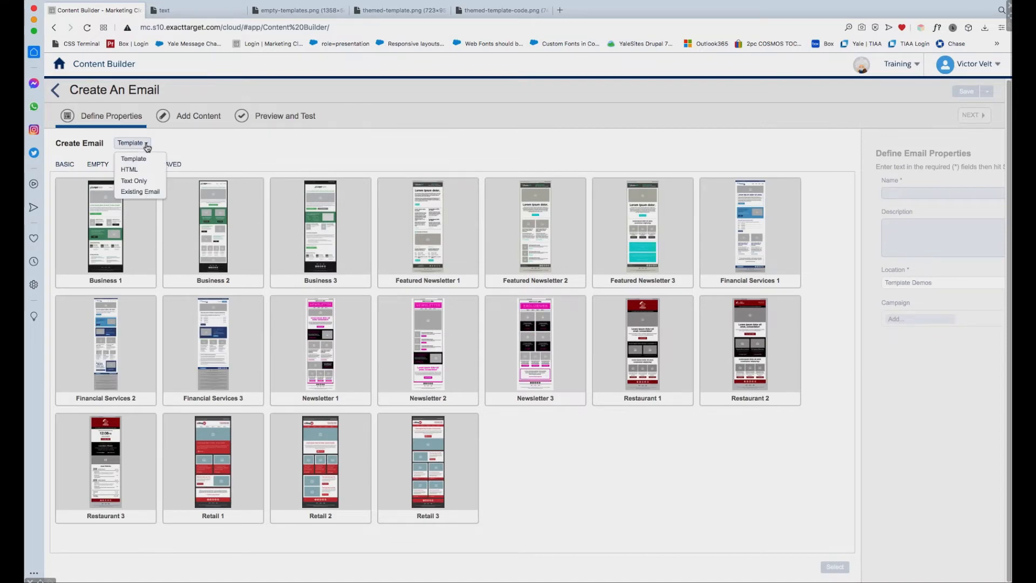
{"action": "left_click", "coordinate": [205, 146]}
{"action": "left_click", "coordinate": [178, 166]}
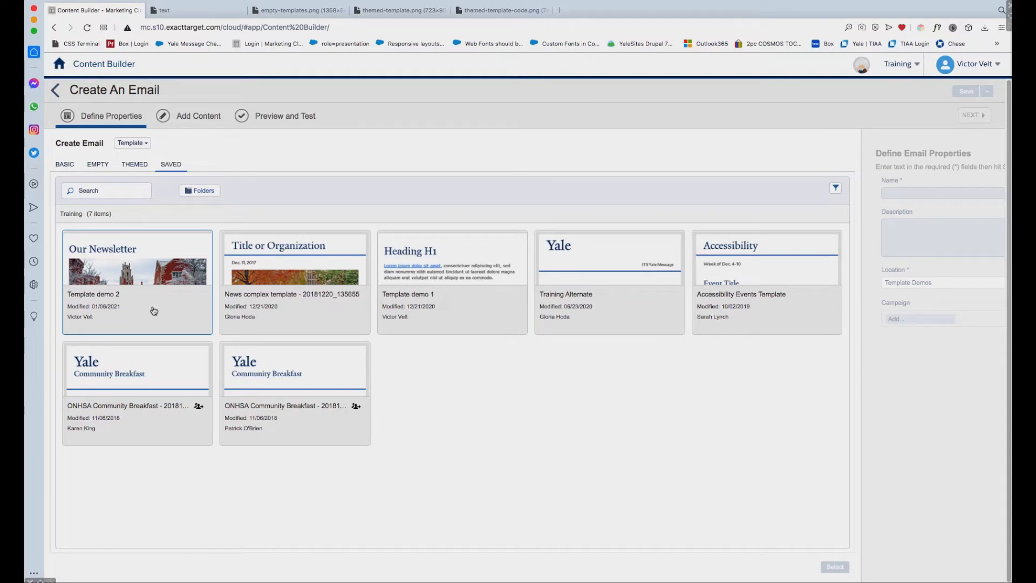
Limit the saved templates to the Template Demos folder and base the email on Template demo 2
{"action": "left_click", "coordinate": [207, 193]}
{"action": "left_click", "coordinate": [130, 361]}
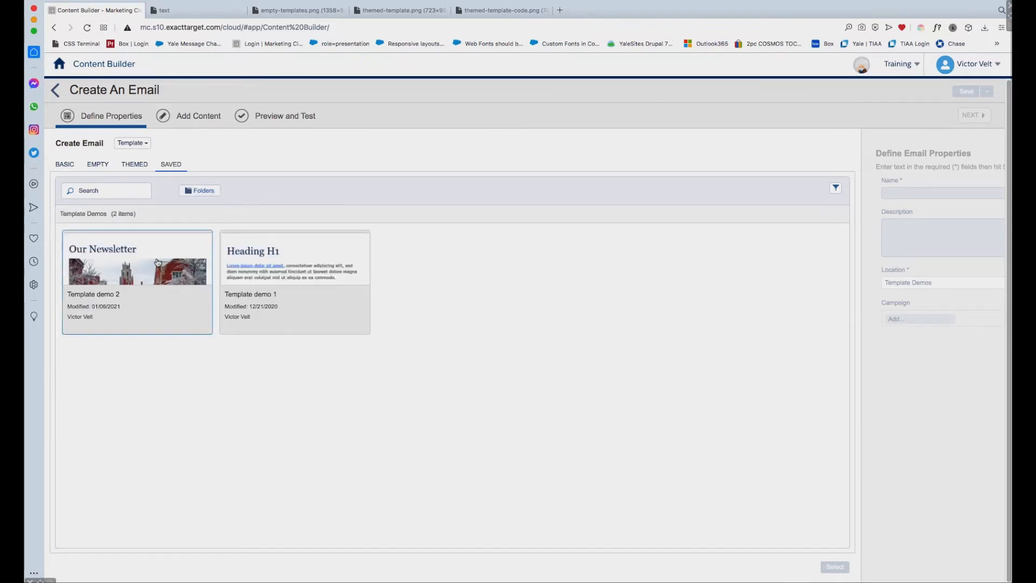
{"action": "left_click", "coordinate": [146, 261]}
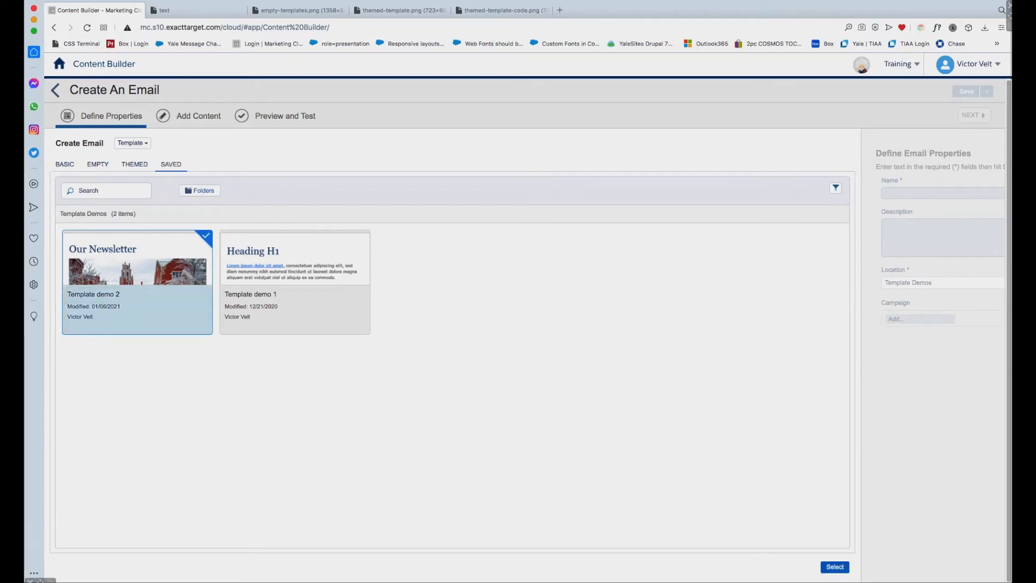
{"action": "left_click", "coordinate": [837, 568]}
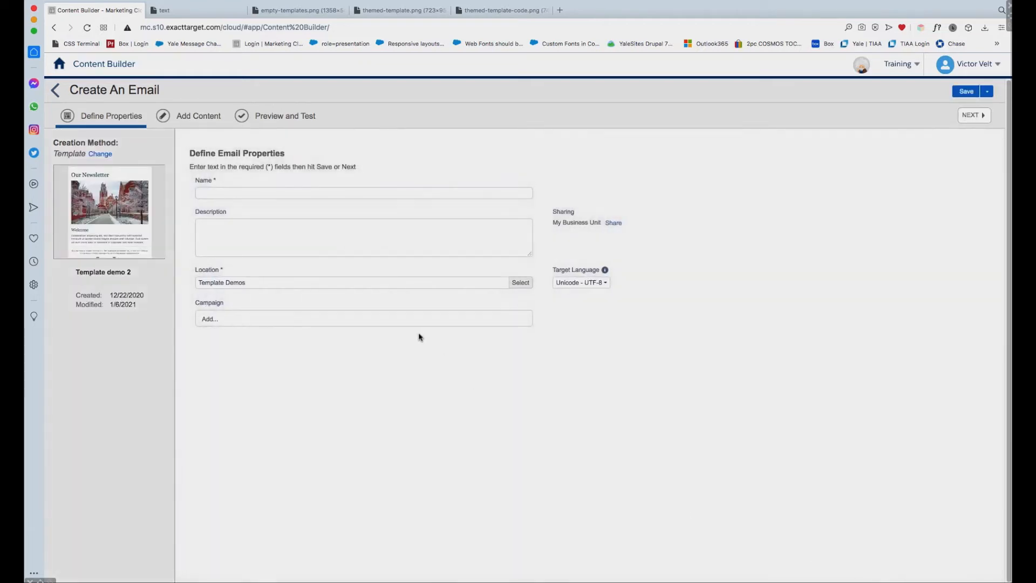
Name the email Template demo 2 TEST, reusing the template's name, and proceed to adding content
{"action": "left_click", "coordinate": [236, 192]}
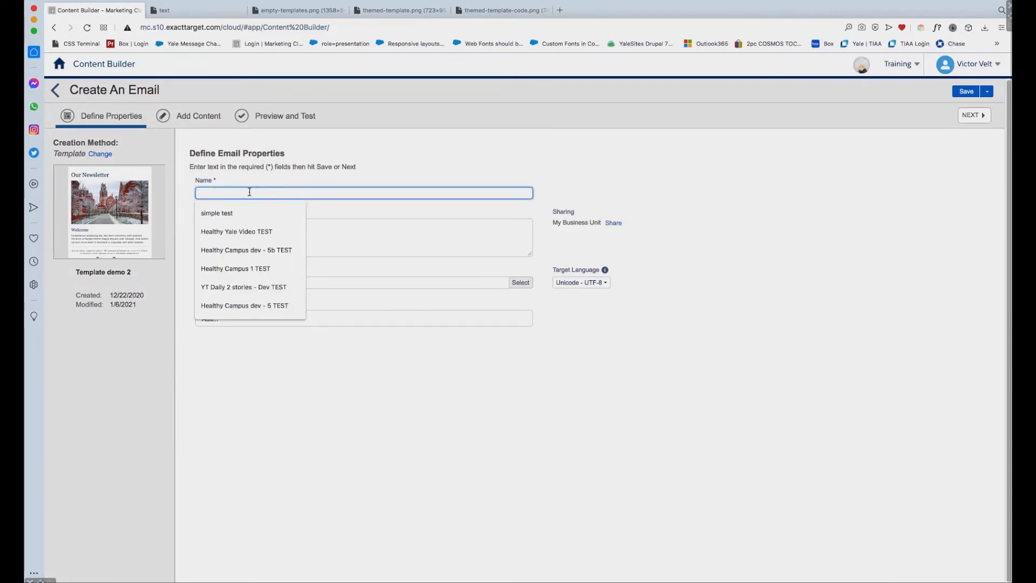
{"action": "left_click_drag", "start_coordinate": [134, 273], "coordinate": [77, 272]}
{"action": "key", "text": "super+c"}
{"action": "left_click", "coordinate": [233, 194]}
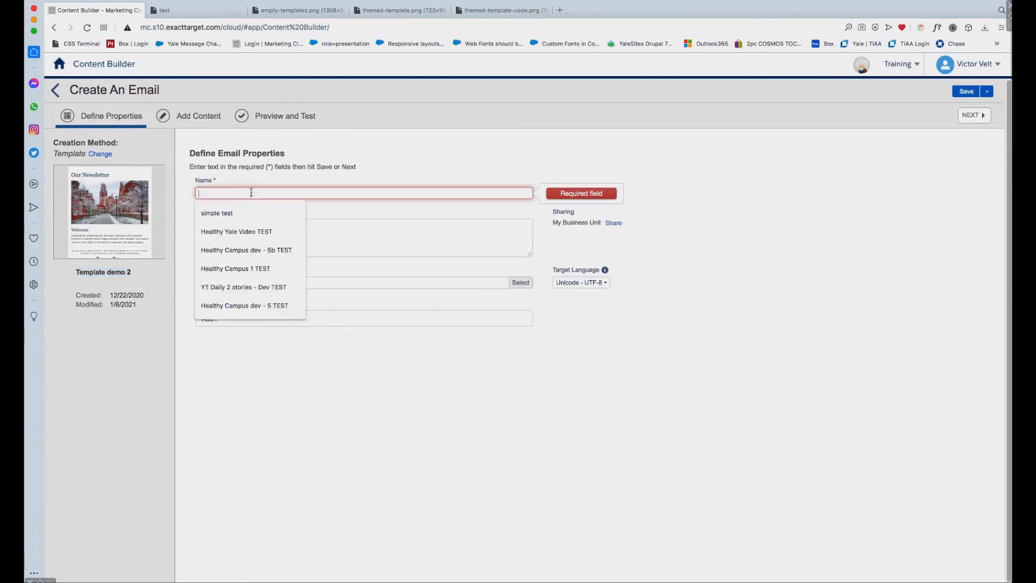
{"action": "key", "text": "super+v"}
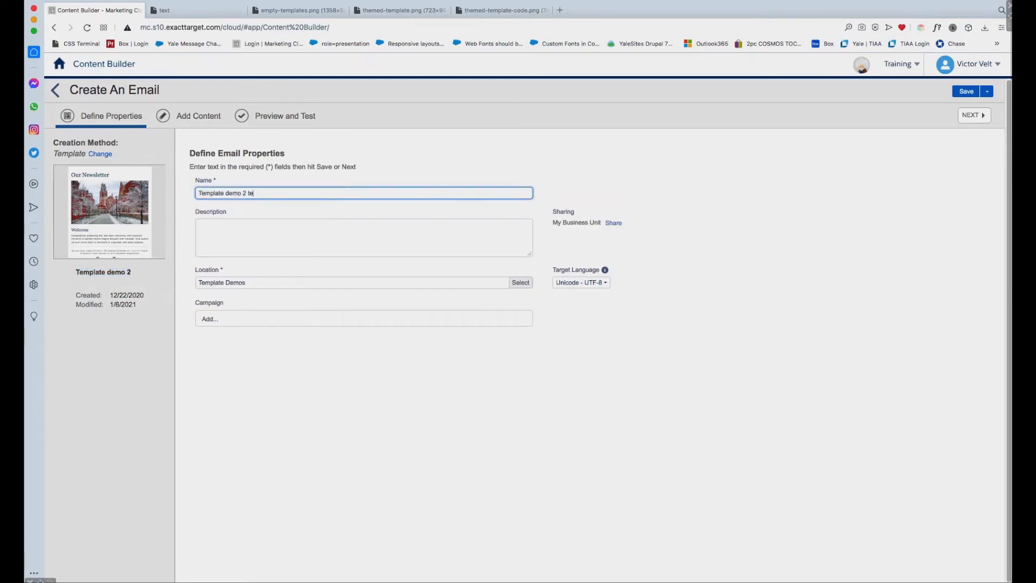
{"action": "type", "text": "test"}
{"action": "left_click_drag", "start_coordinate": [262, 192], "coordinate": [243, 192]}
{"action": "type", "text": "TEST"}
{"action": "left_click", "coordinate": [980, 118]}
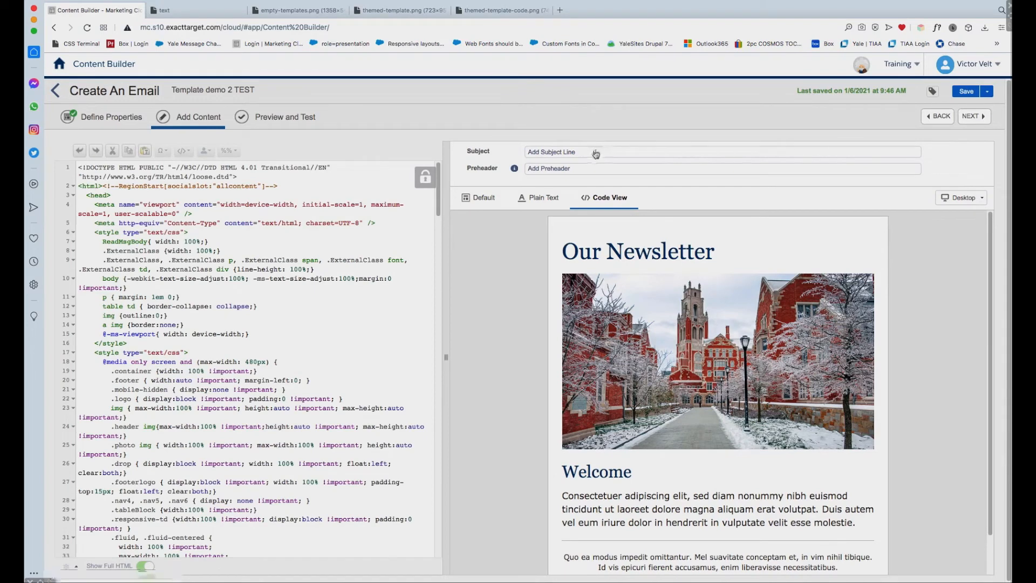
Return to the default view and set the email's subject line to Template demo 2 TEST
{"action": "left_click", "coordinate": [484, 199]}
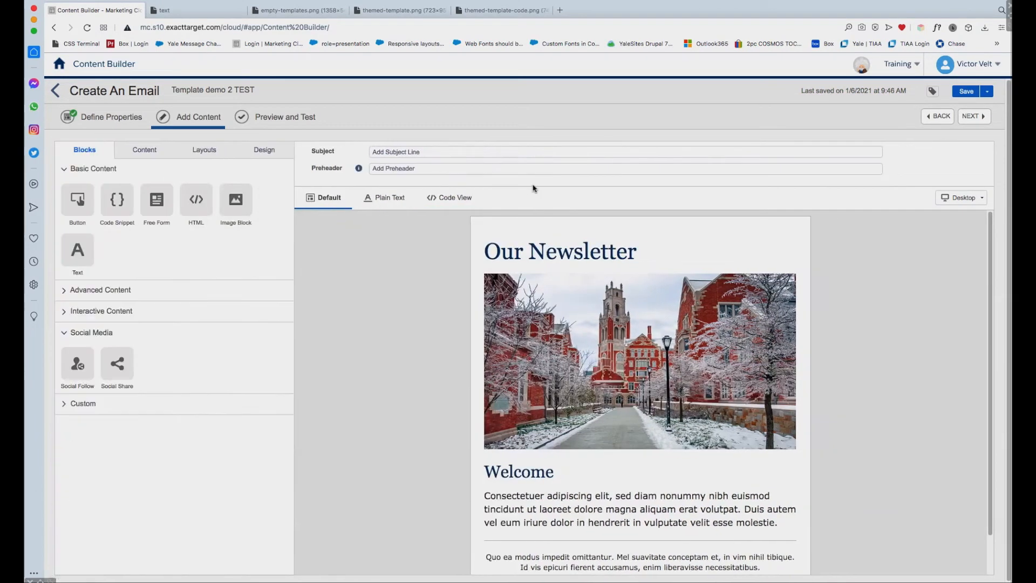
{"action": "left_click", "coordinate": [444, 152]}
{"action": "key", "text": "super+v"}
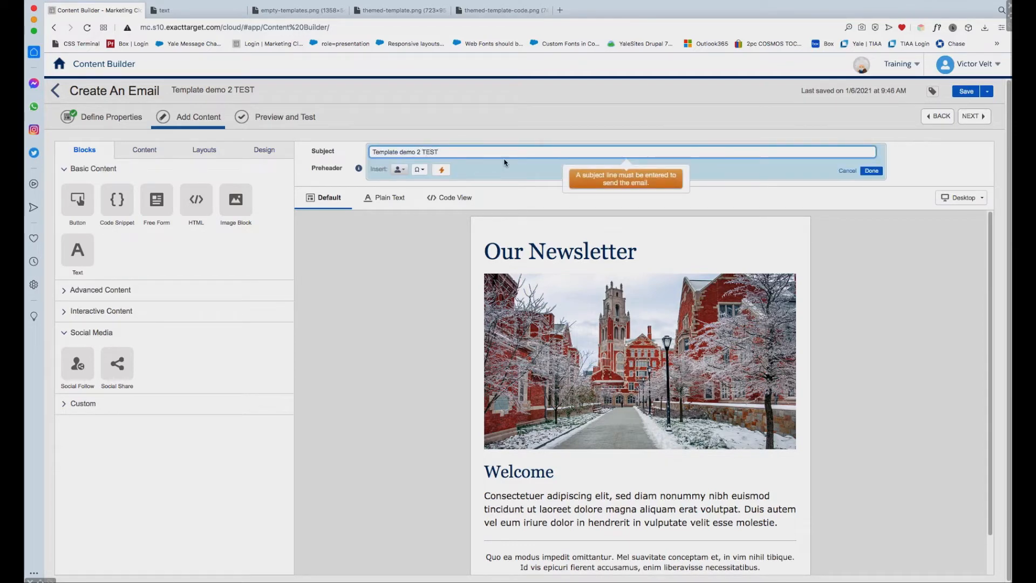
{"action": "type", "text": "TEST"}
{"action": "left_click", "coordinate": [872, 171]}
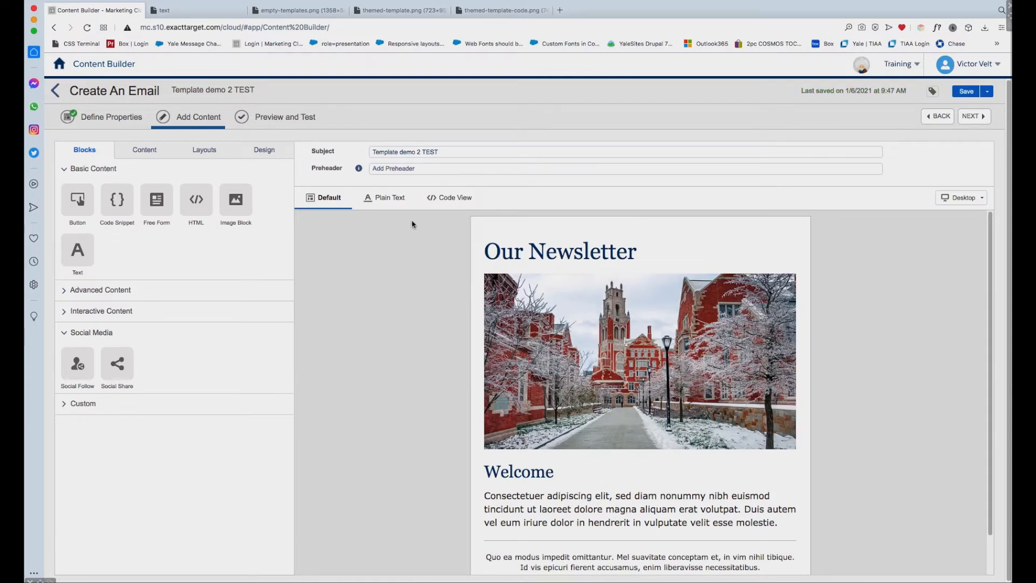
Examine the email's full HTML, including the head styles and the table code of the header and main content, and return to the default view
{"action": "left_click", "coordinate": [455, 198]}
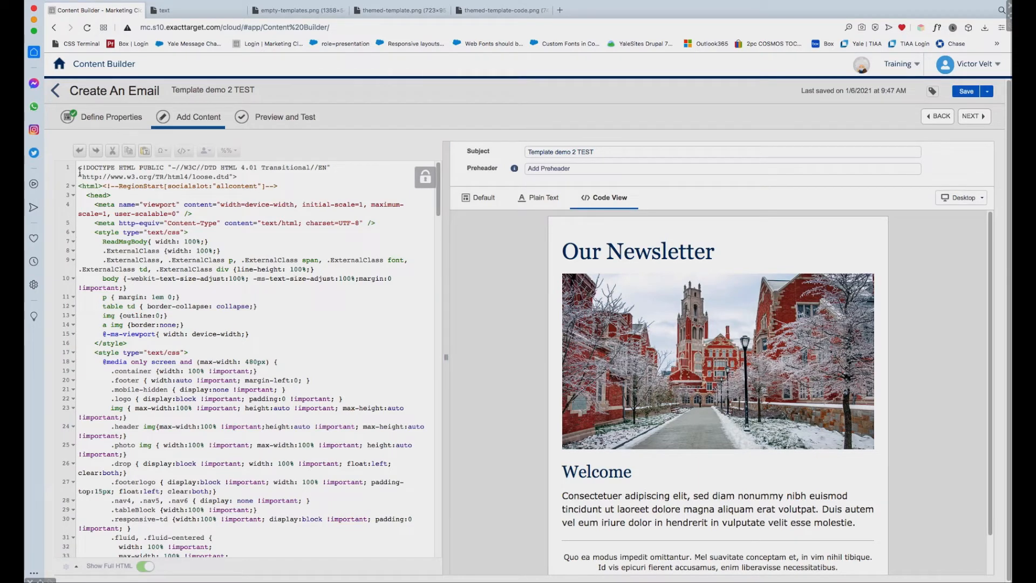
{"action": "left_click_drag", "start_coordinate": [80, 168], "coordinate": [228, 256]}
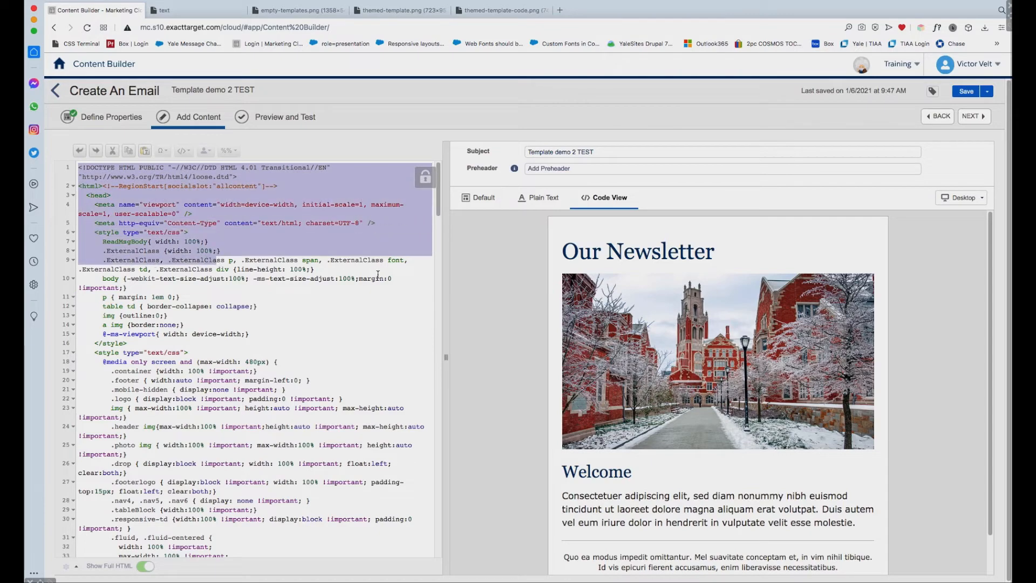
{"action": "left_click", "coordinate": [384, 232]}
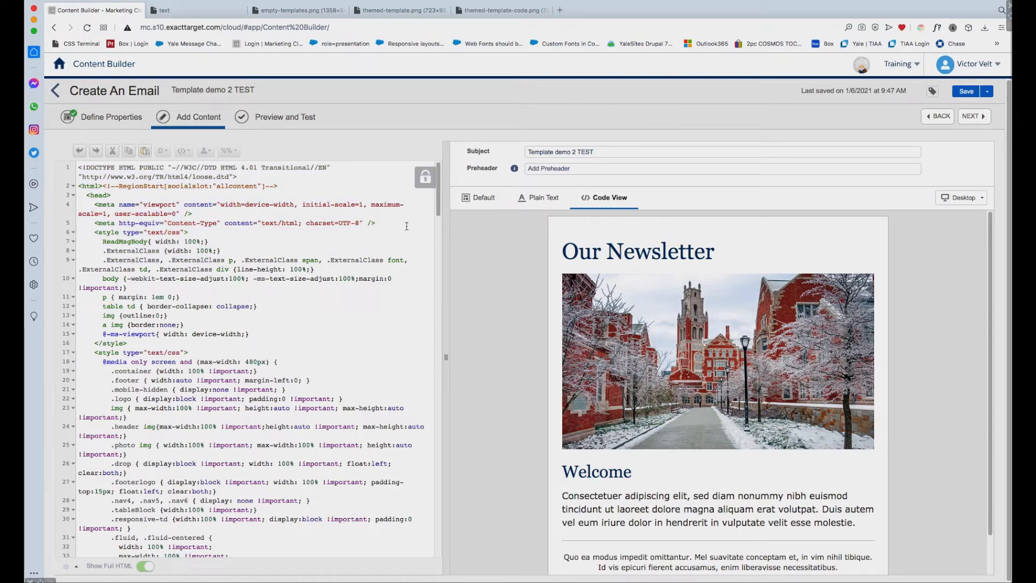
{"action": "left_click_drag", "start_coordinate": [438, 216], "coordinate": [433, 396]}
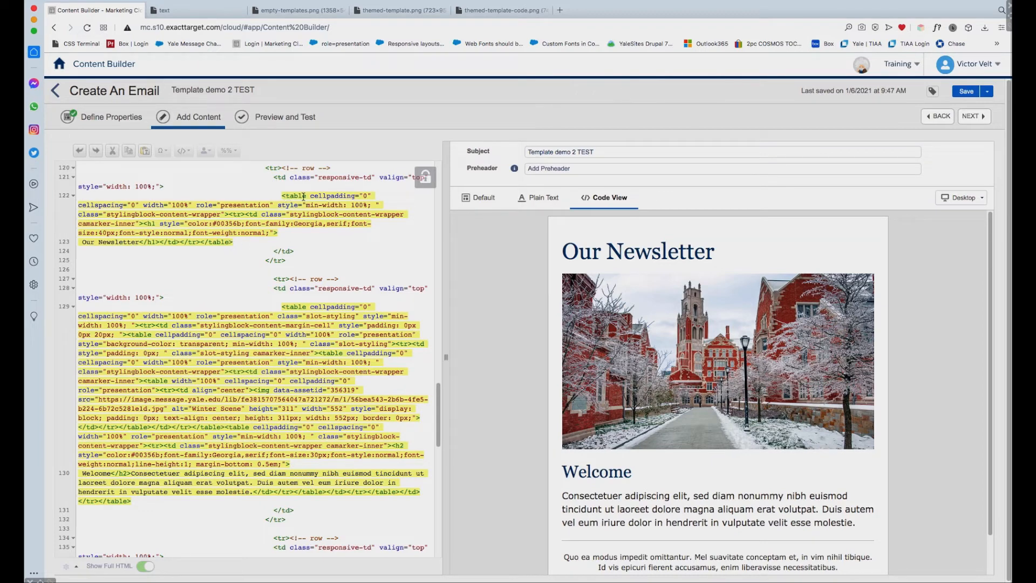
{"action": "left_click_drag", "start_coordinate": [439, 410], "coordinate": [439, 398]}
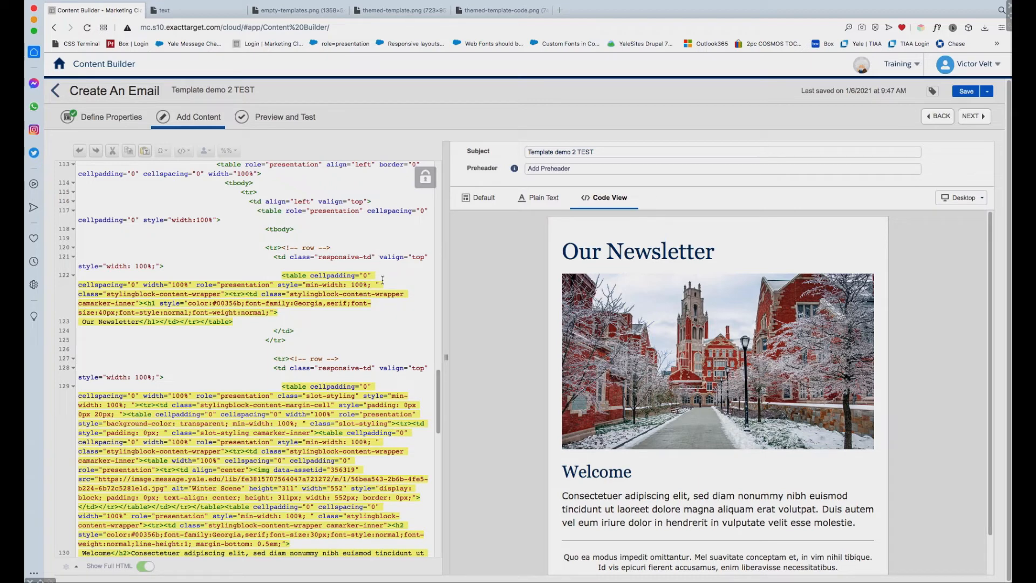
{"action": "left_click_drag", "start_coordinate": [281, 274], "coordinate": [370, 322]}
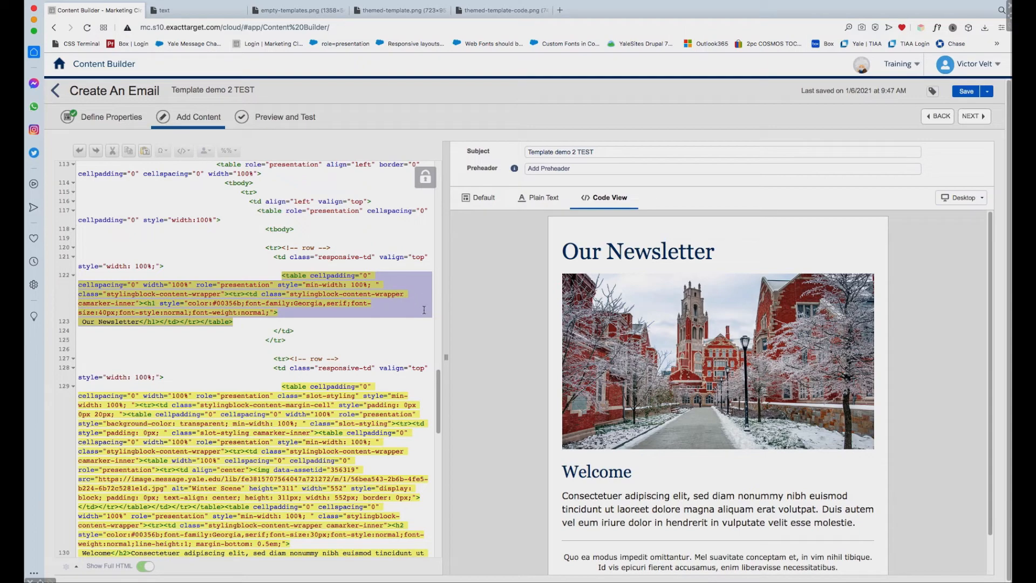
{"action": "left_click_drag", "start_coordinate": [438, 386], "coordinate": [439, 419]}
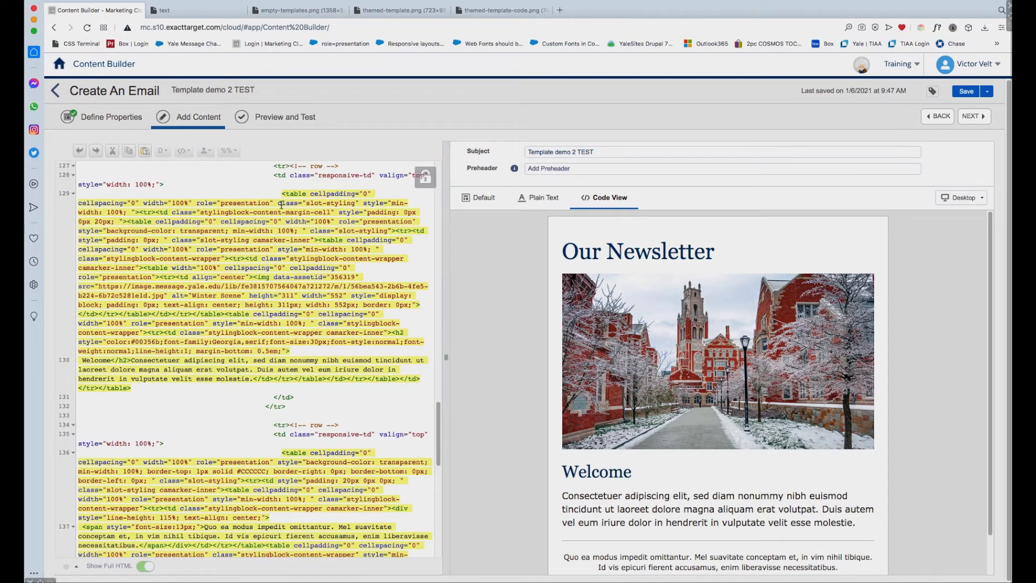
{"action": "left_click_drag", "start_coordinate": [282, 196], "coordinate": [365, 353]}
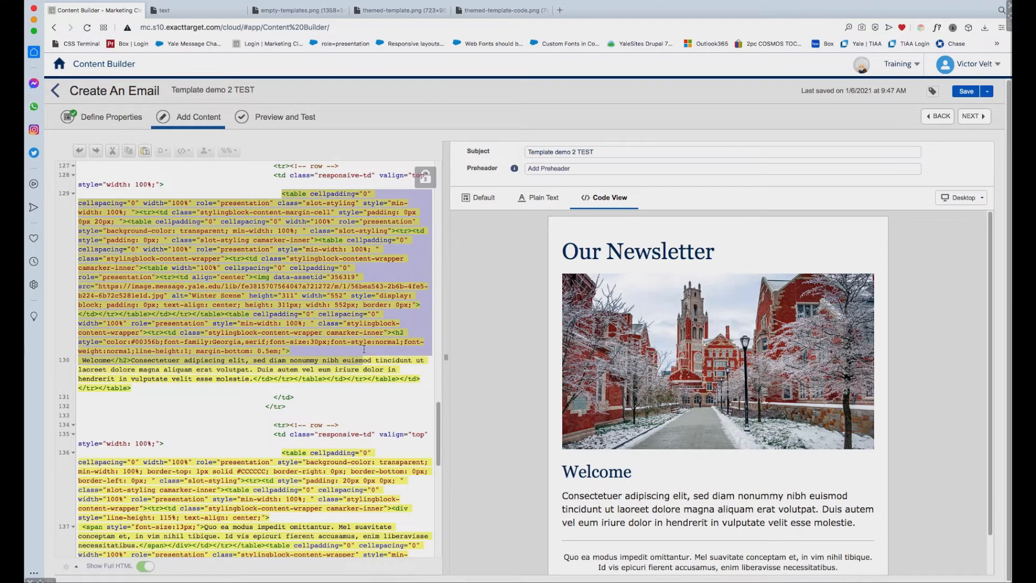
{"action": "left_click", "coordinate": [356, 347]}
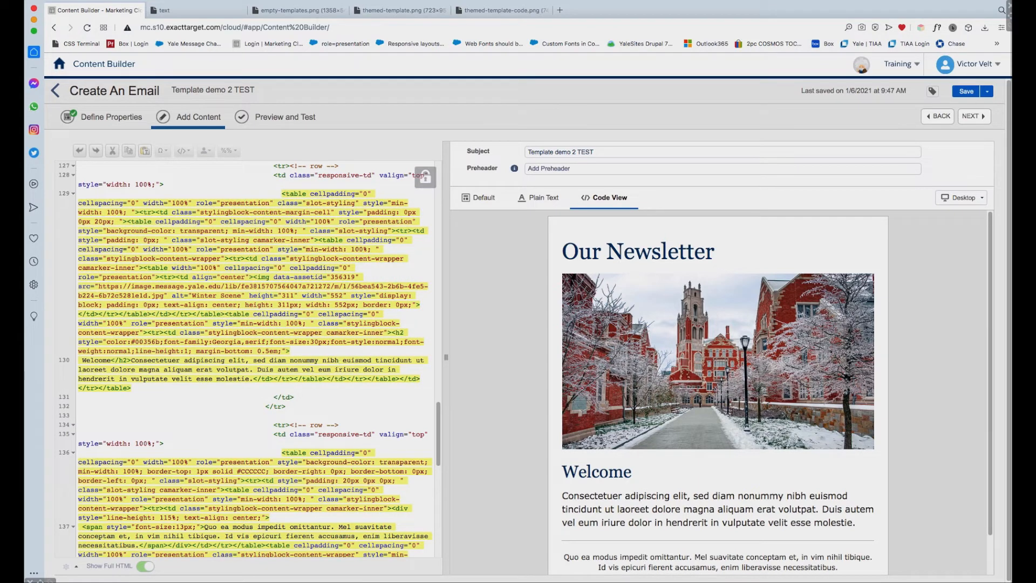
{"action": "left_click", "coordinate": [354, 360]}
{"action": "left_click_drag", "start_coordinate": [438, 422], "coordinate": [435, 222]}
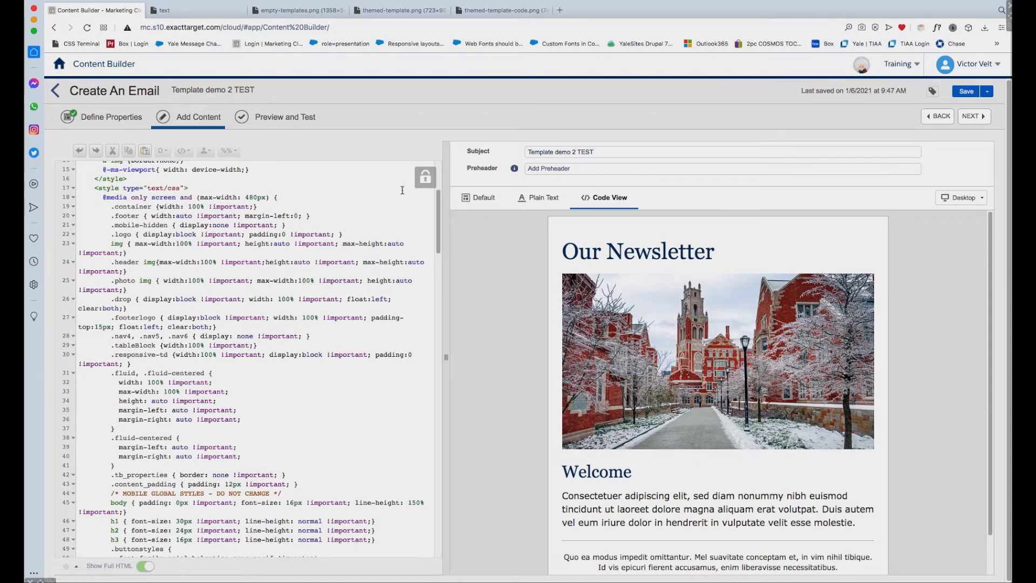
{"action": "left_click", "coordinate": [484, 199]}
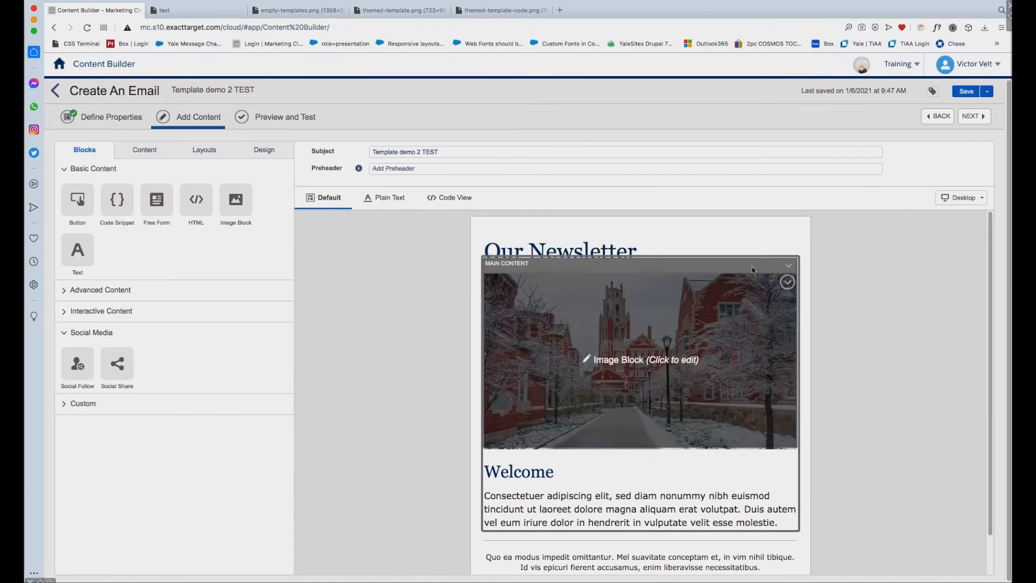
Proceed to previewing and testing the email and examine its desktop layout from the header down to the footer
{"action": "left_click", "coordinate": [974, 117]}
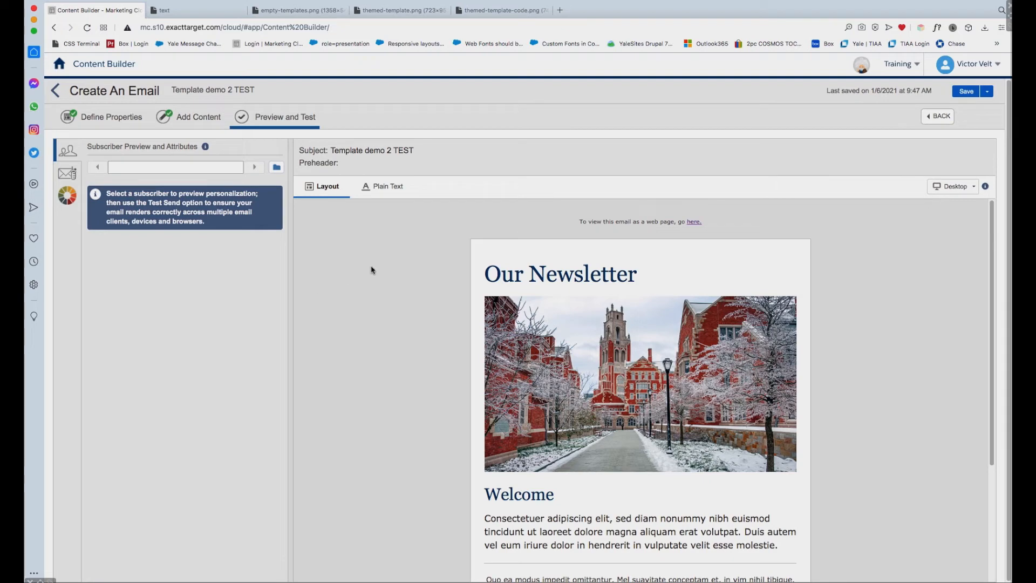
{"action": "left_click", "coordinate": [873, 361]}
{"action": "left_click_drag", "start_coordinate": [990, 314], "coordinate": [979, 434]}
{"action": "left_click_drag", "start_coordinate": [991, 398], "coordinate": [981, 263]}
{"action": "left_click_drag", "start_coordinate": [485, 273], "coordinate": [659, 363]}
{"action": "left_click", "coordinate": [885, 349]}
{"action": "left_click_drag", "start_coordinate": [991, 336], "coordinate": [991, 391]}
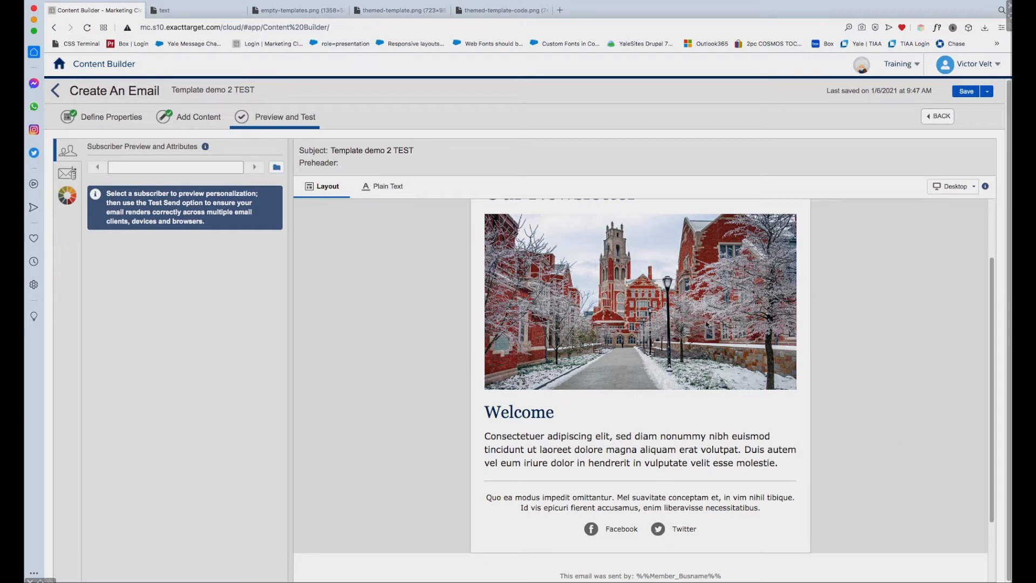
{"action": "left_click_drag", "start_coordinate": [994, 353], "coordinate": [989, 273]}
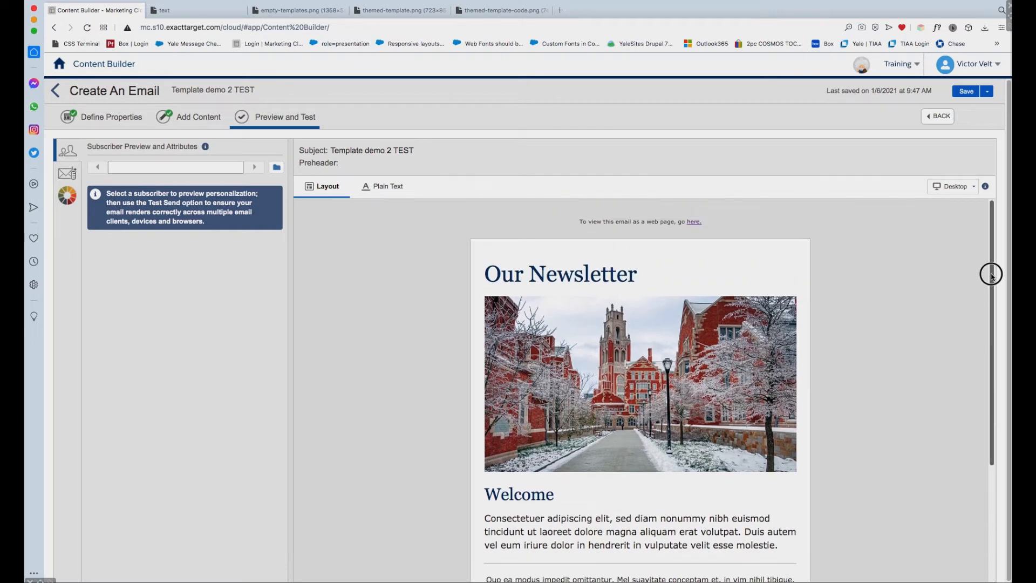
Examine the email's mobile preview down to the footer and switch back to the desktop preview
{"action": "left_click", "coordinate": [972, 189]}
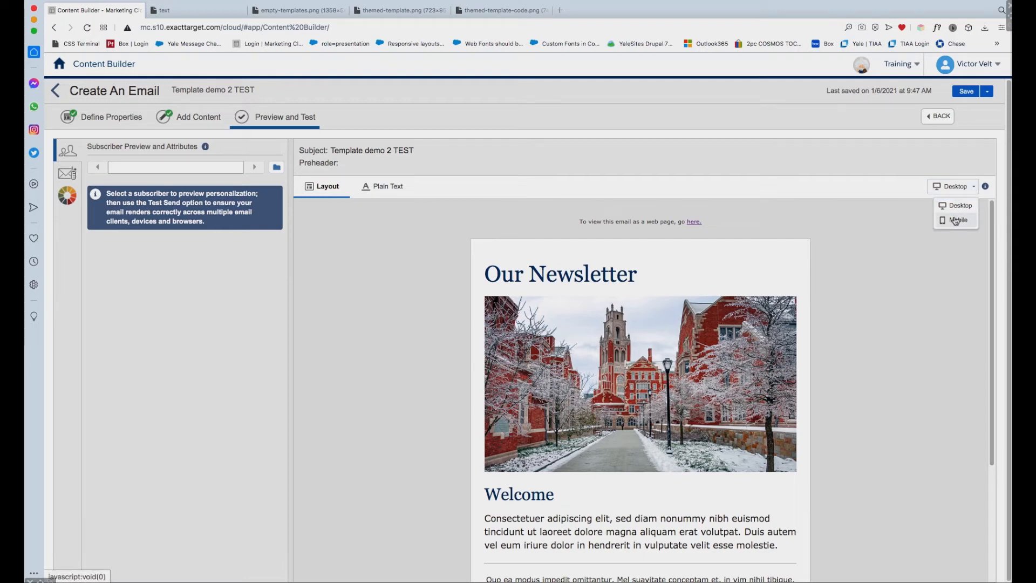
{"action": "left_click", "coordinate": [955, 219]}
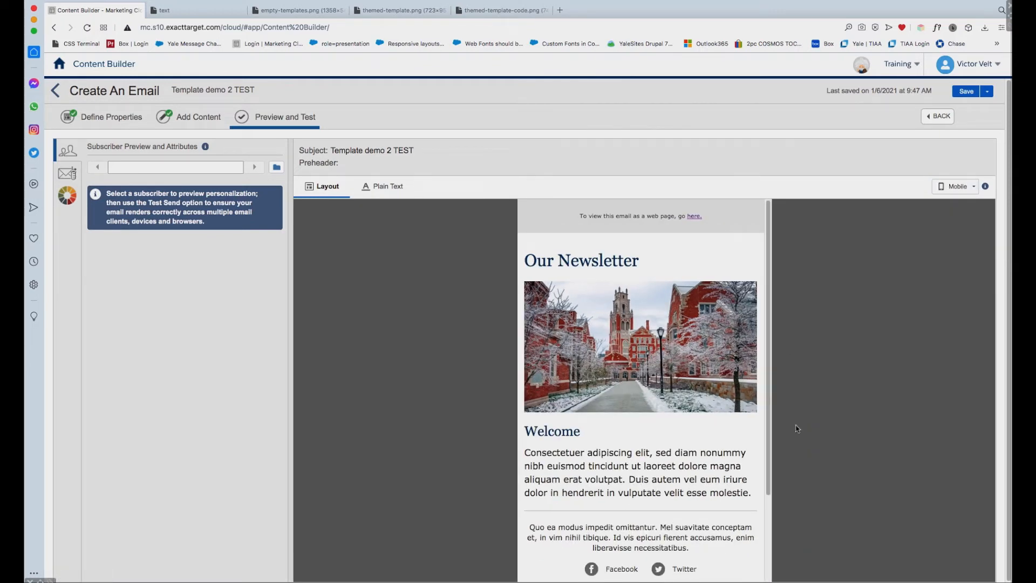
{"action": "left_click_drag", "start_coordinate": [768, 434], "coordinate": [758, 561]}
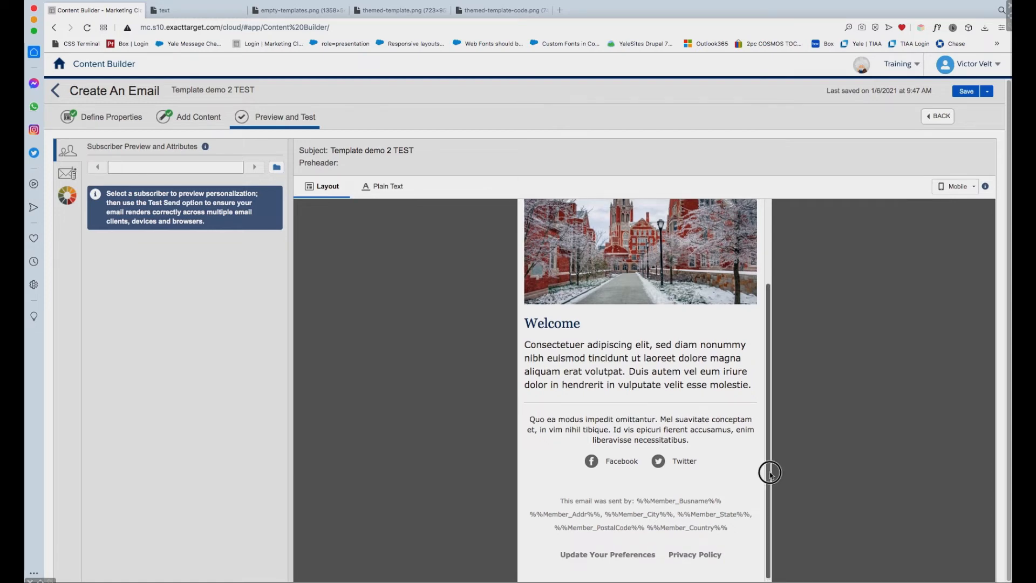
{"action": "left_click_drag", "start_coordinate": [767, 471], "coordinate": [787, 326]}
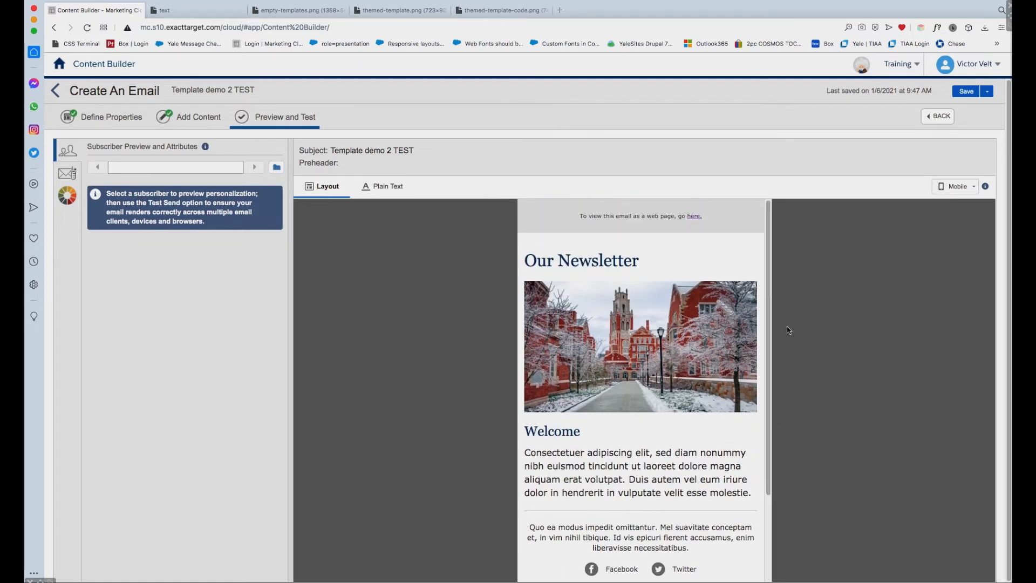
{"action": "left_click", "coordinate": [966, 186]}
{"action": "left_click", "coordinate": [952, 207]}
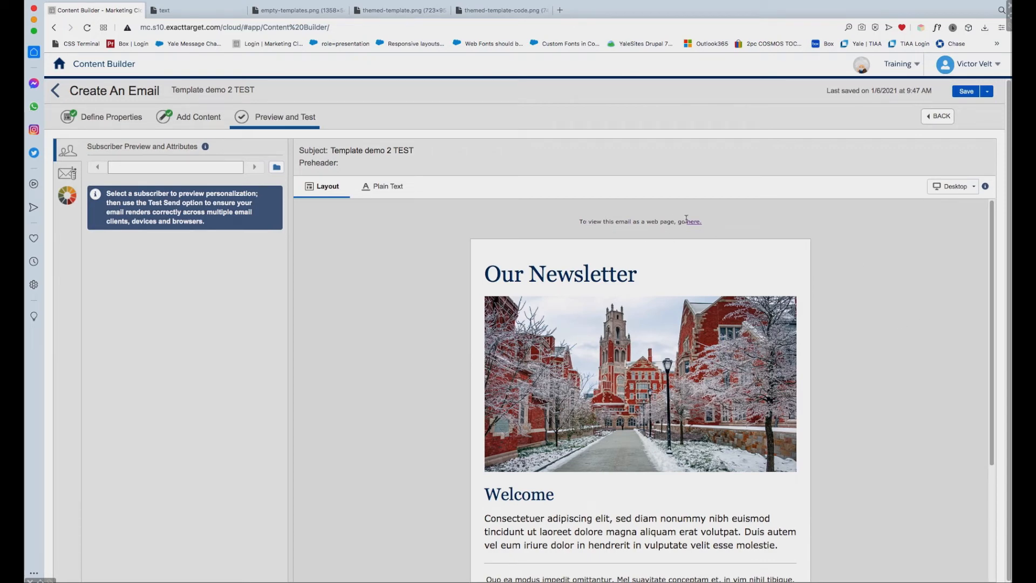
Send a test of the email to the individual recipient already entered and confirm the send
{"action": "left_click", "coordinate": [70, 174]}
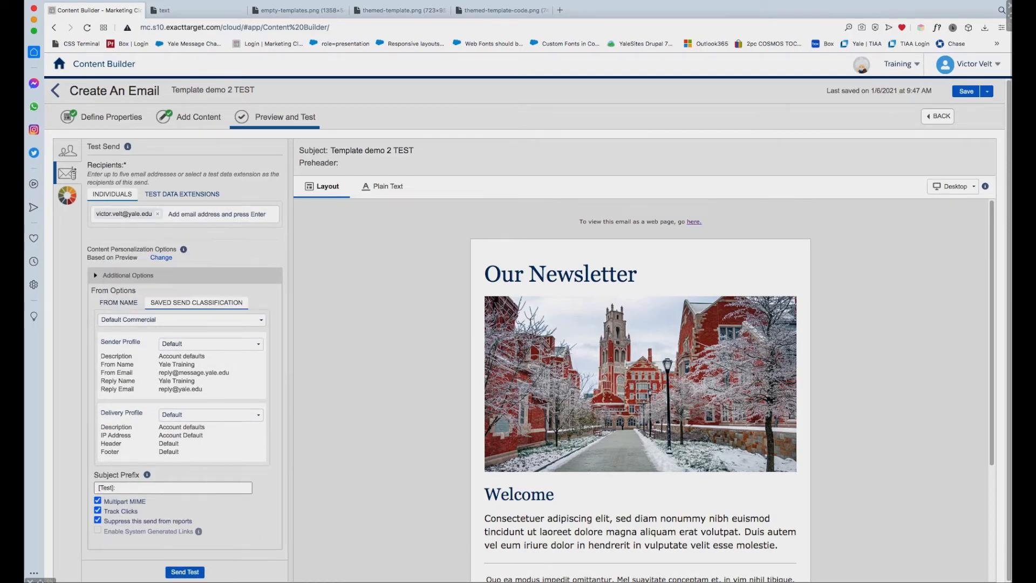
{"action": "left_click", "coordinate": [192, 573]}
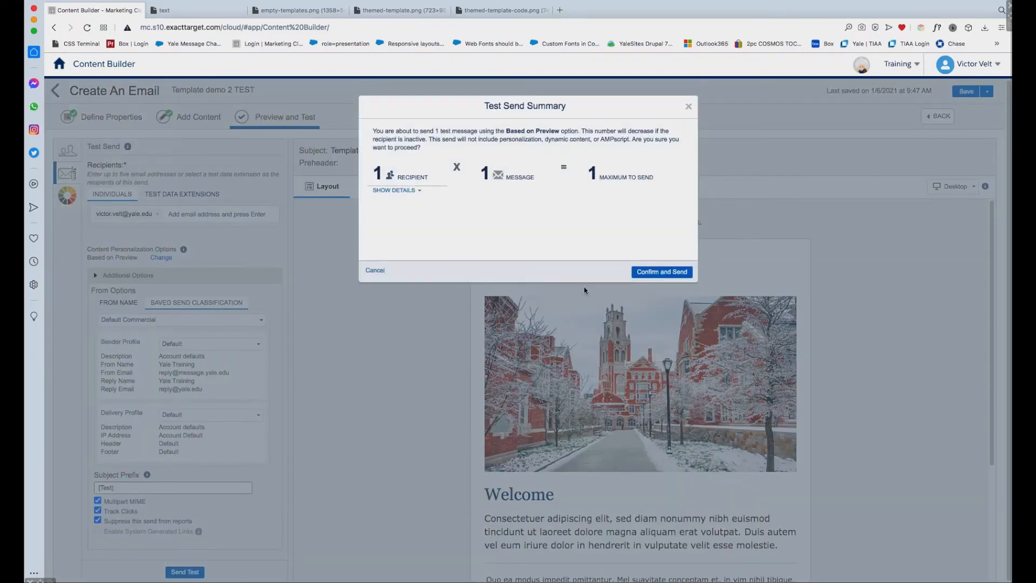
{"action": "left_click", "coordinate": [658, 271]}
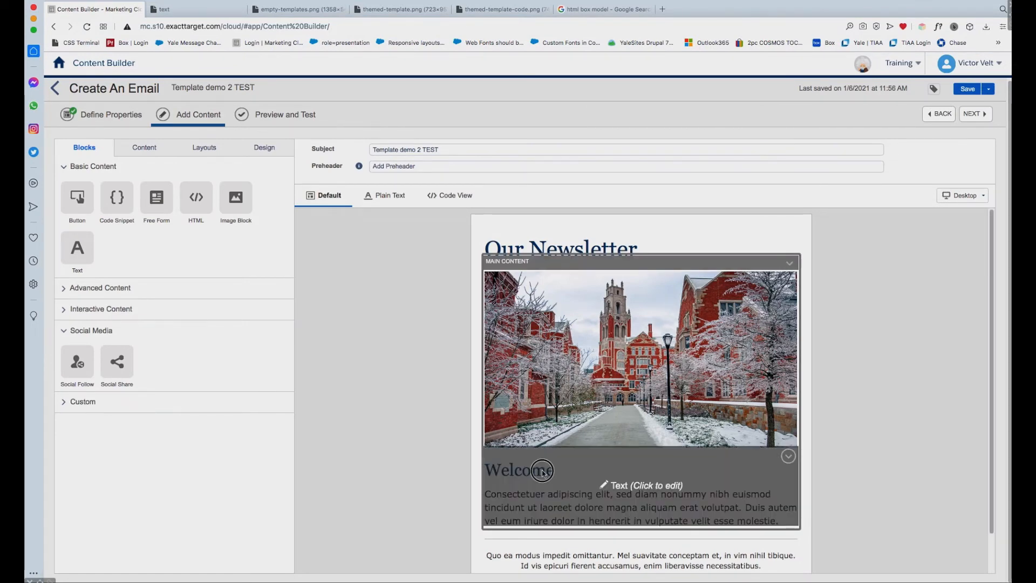
Inspect the HTML of the Welcome text block in the Main Content slot and finish editing without changes
{"action": "left_click", "coordinate": [565, 473]}
{"action": "left_click", "coordinate": [565, 474]}
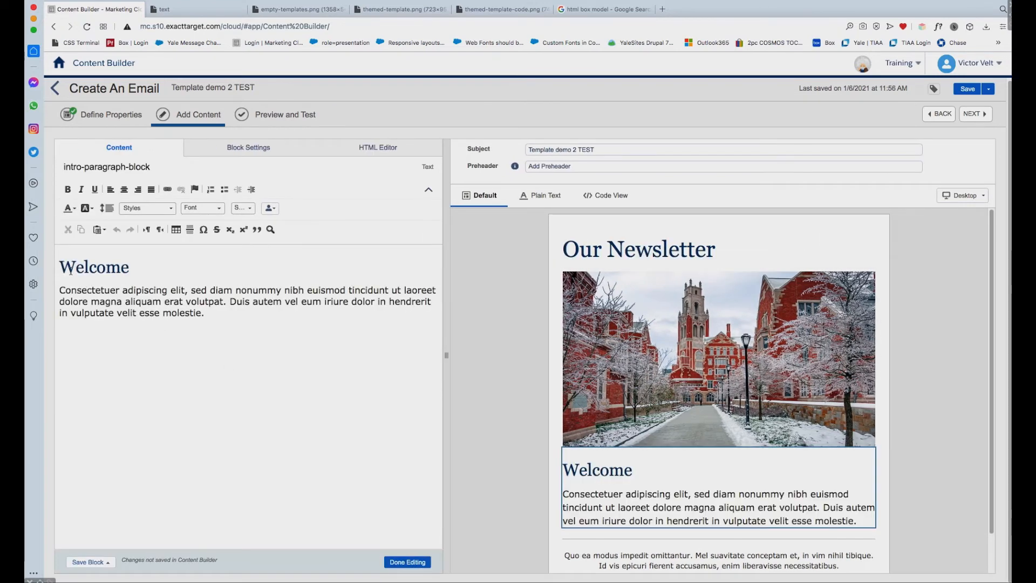
{"action": "left_click", "coordinate": [386, 151]}
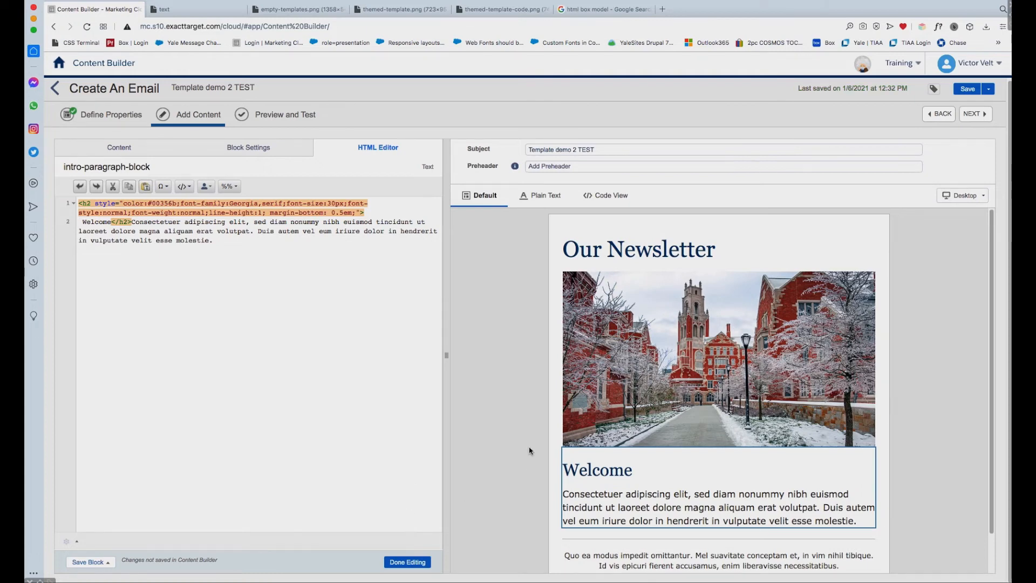
{"action": "left_click", "coordinate": [408, 566]}
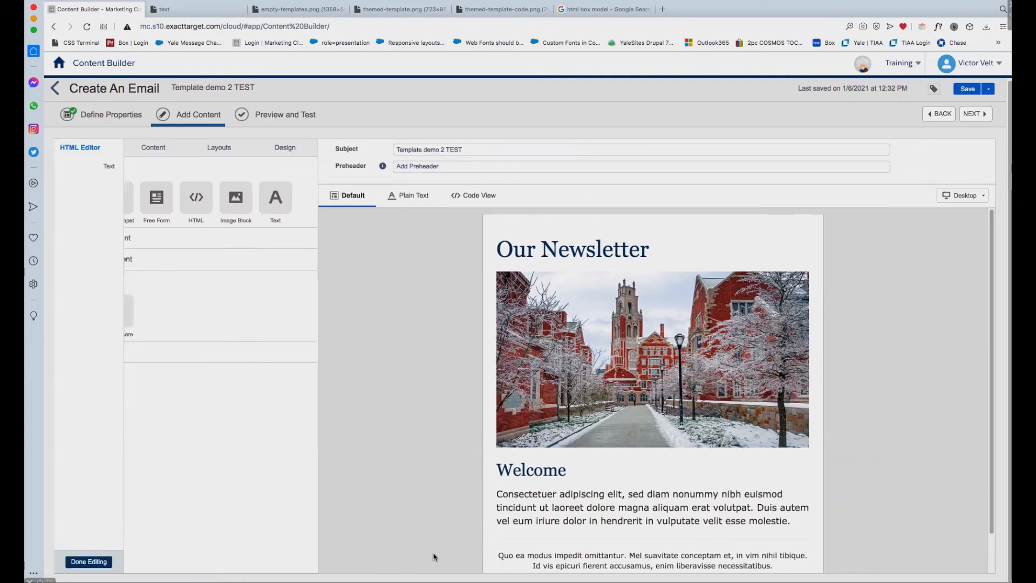
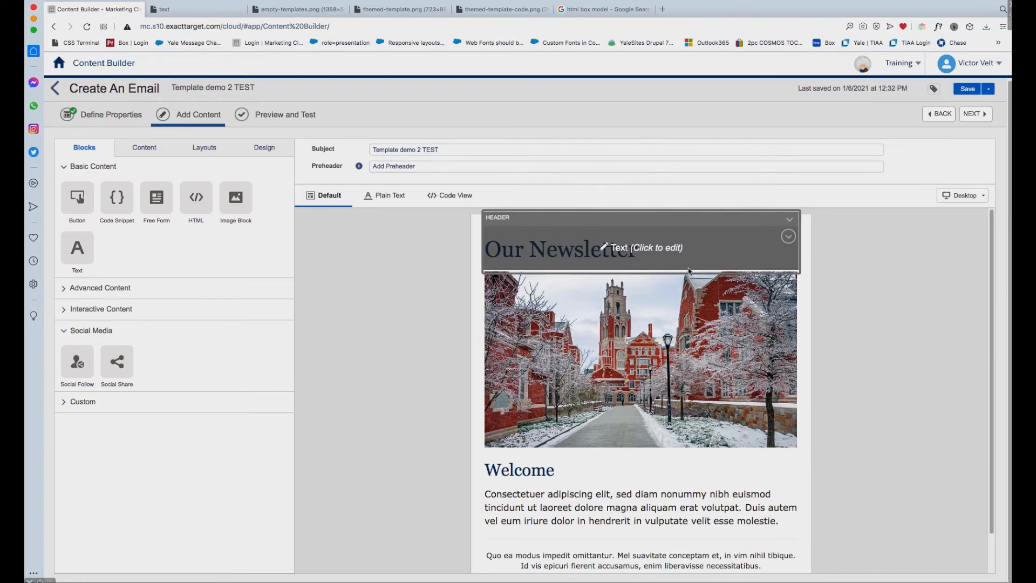
Open the properties of the Main Content slot and examine its border and spacing settings
{"action": "scroll", "coordinate": [980, 513], "scroll_direction": "down", "scroll_amount": 2}
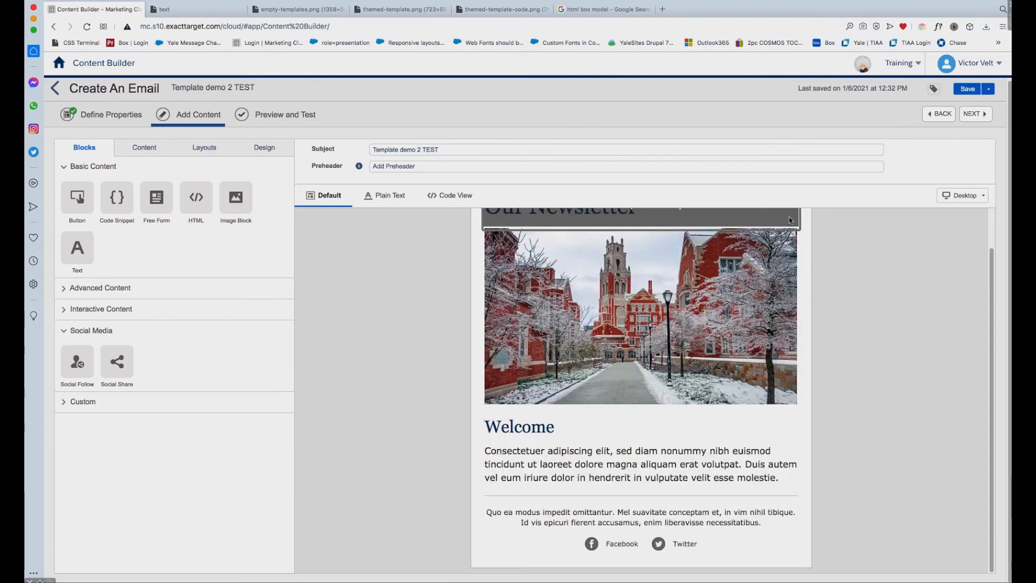
{"action": "left_click", "coordinate": [789, 220]}
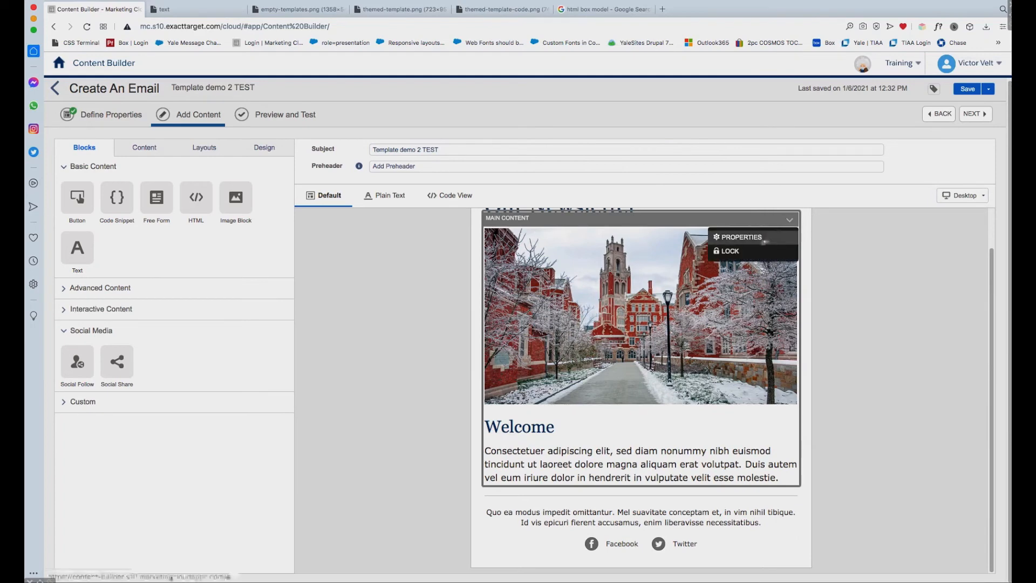
{"action": "left_click", "coordinate": [763, 239]}
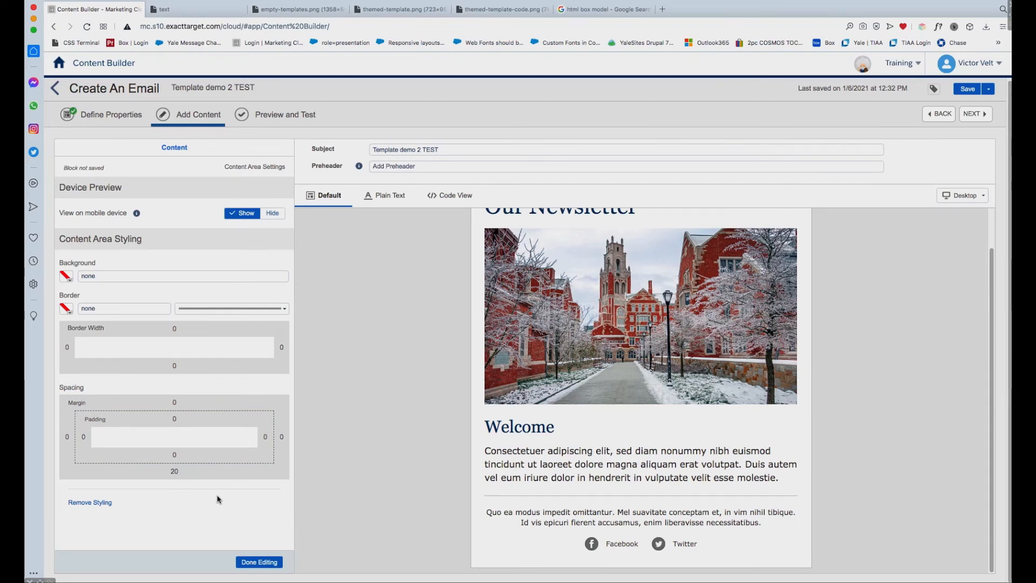
Switch to the html box model Google search, view the GeeksforGeeks diagram in the image results, and return to Content Builder
{"action": "left_click", "coordinate": [613, 10]}
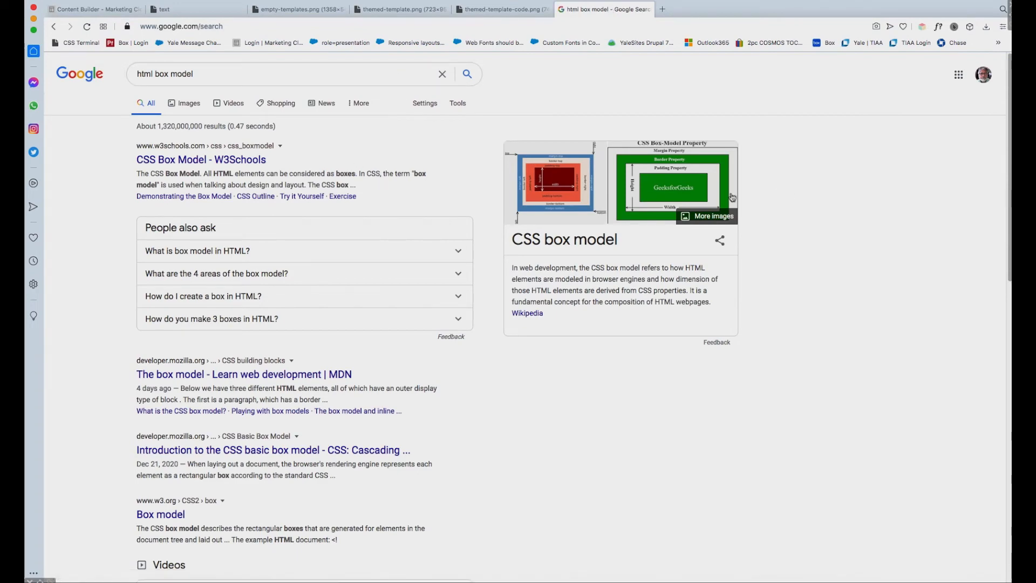
{"action": "left_click", "coordinate": [193, 106]}
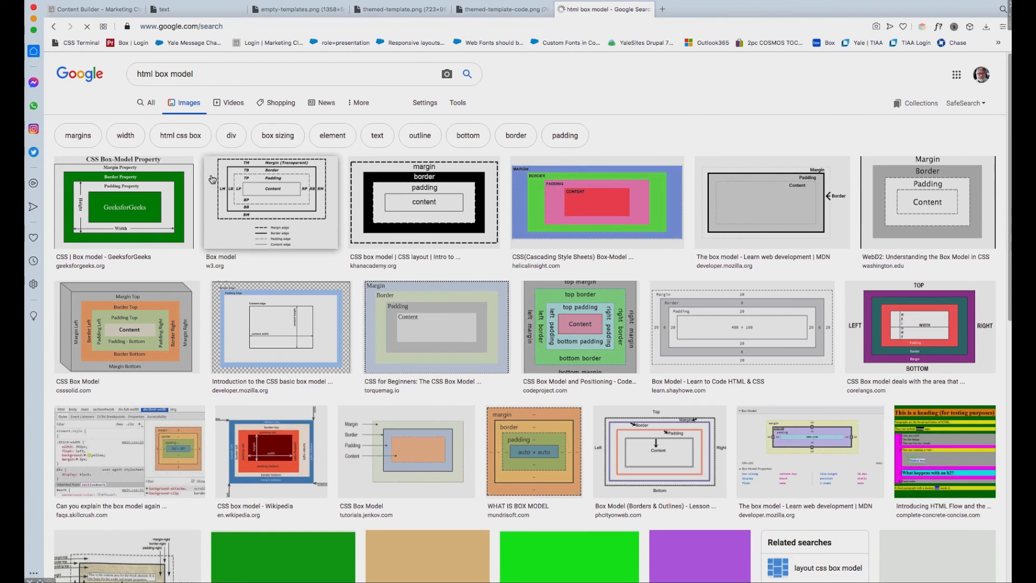
{"action": "left_click", "coordinate": [135, 212]}
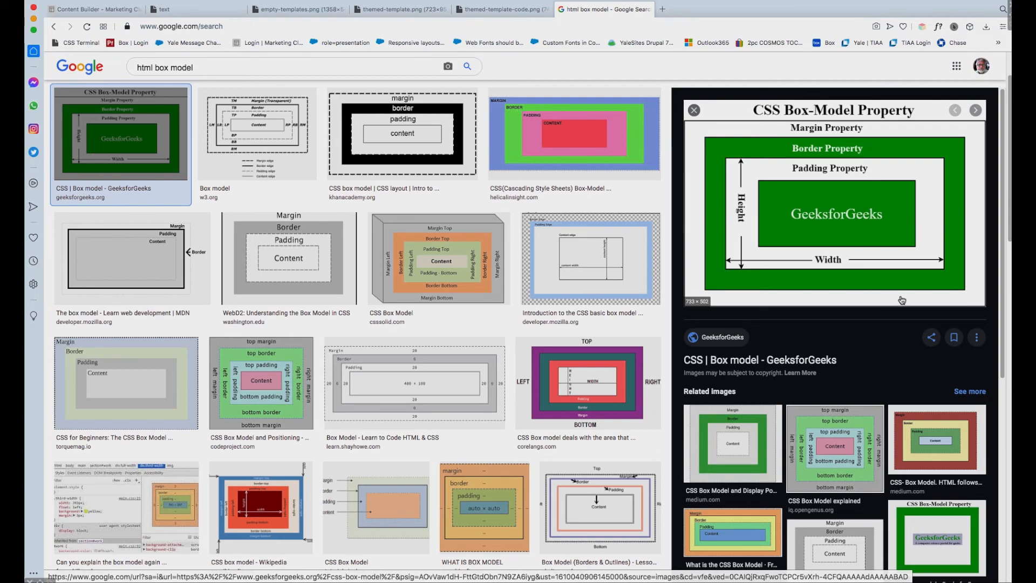
{"action": "left_click", "coordinate": [694, 110]}
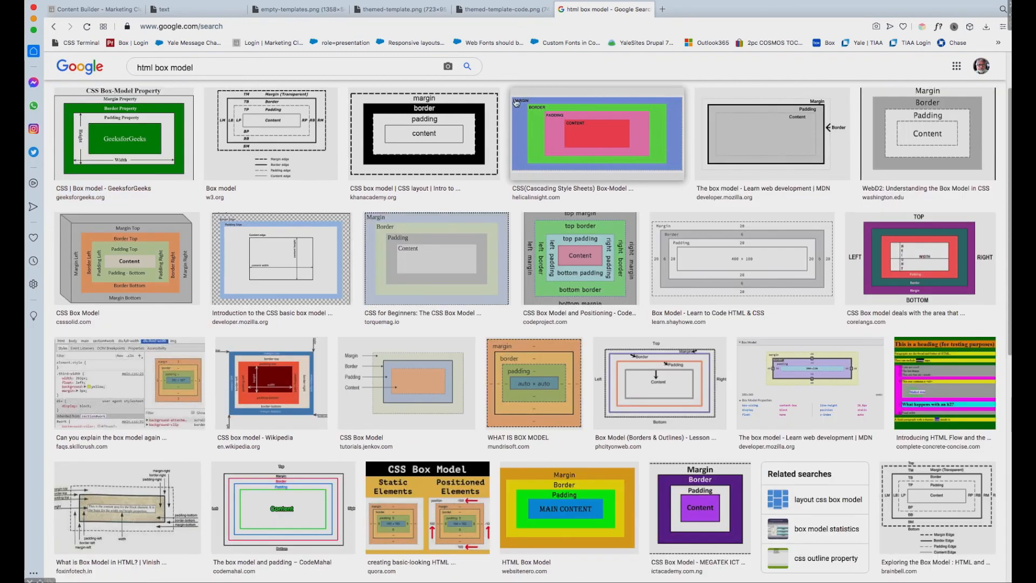
{"action": "left_click", "coordinate": [94, 9]}
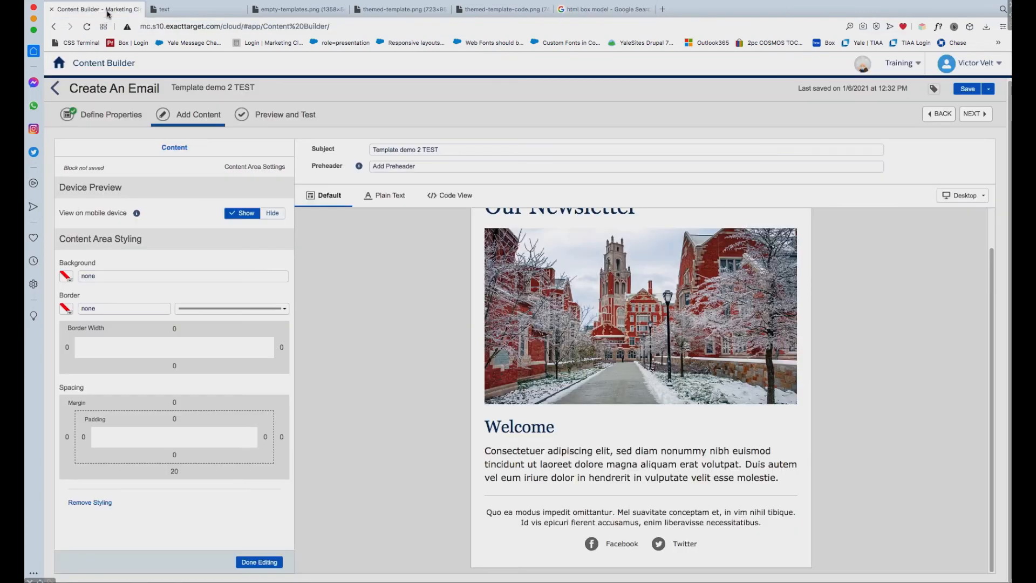
Reopen the Main Content slot's properties, review its margin and padding, and finish editing without changes
{"action": "left_click", "coordinate": [415, 313]}
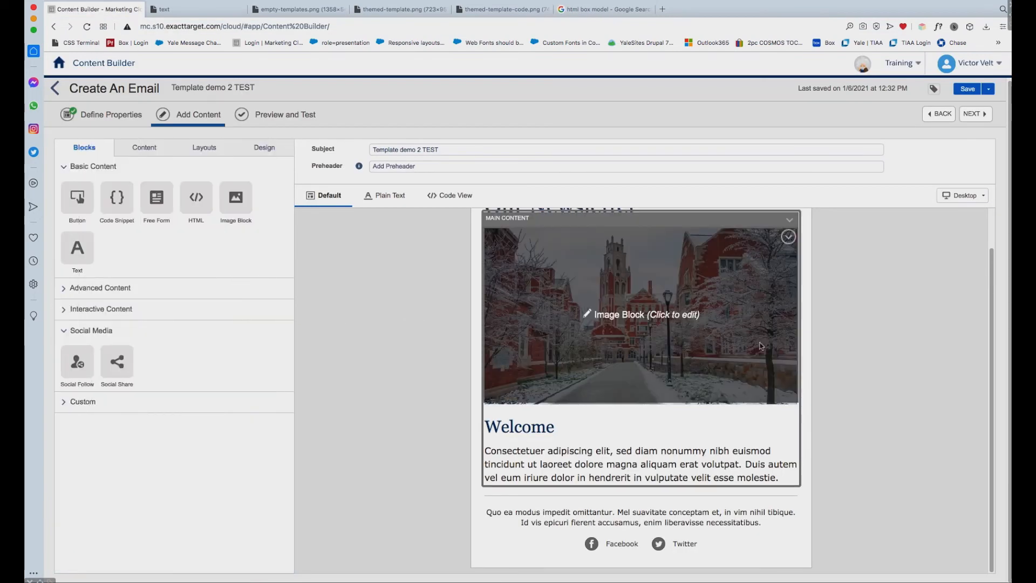
{"action": "left_click_drag", "start_coordinate": [994, 371], "coordinate": [991, 440]}
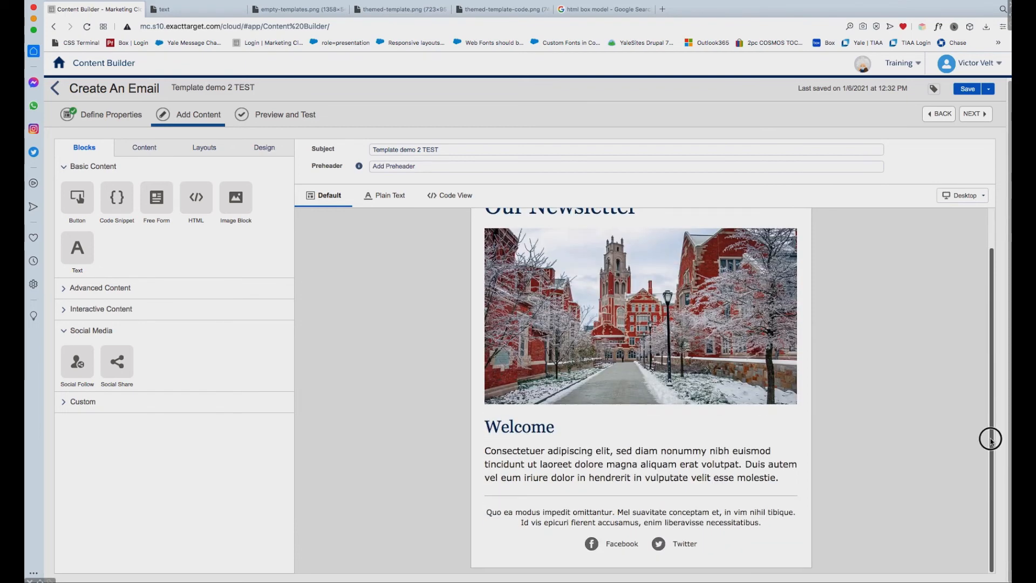
{"action": "left_click_drag", "start_coordinate": [991, 438], "coordinate": [1001, 317]}
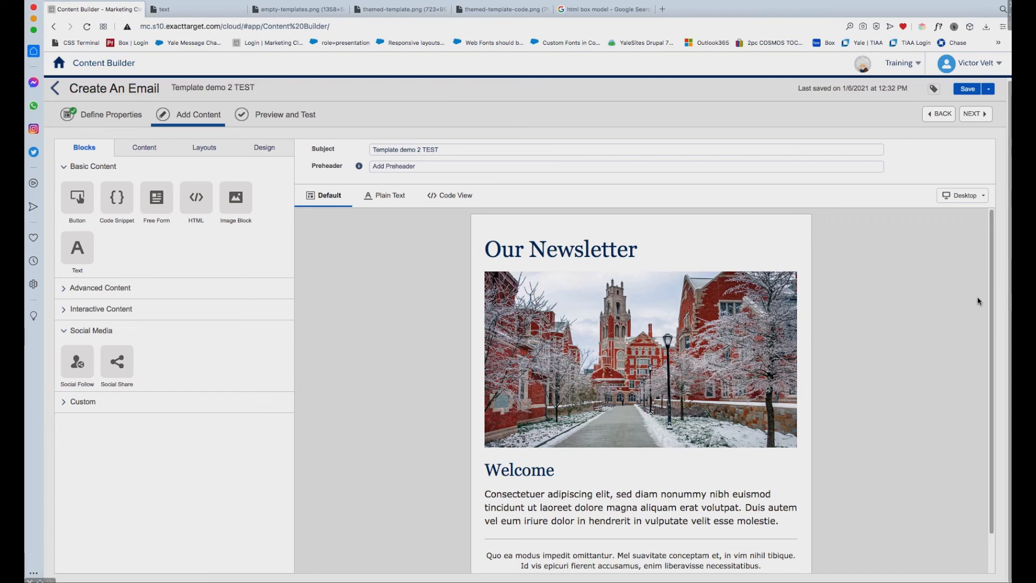
{"action": "scroll", "coordinate": [978, 300], "scroll_direction": "down", "scroll_amount": 2}
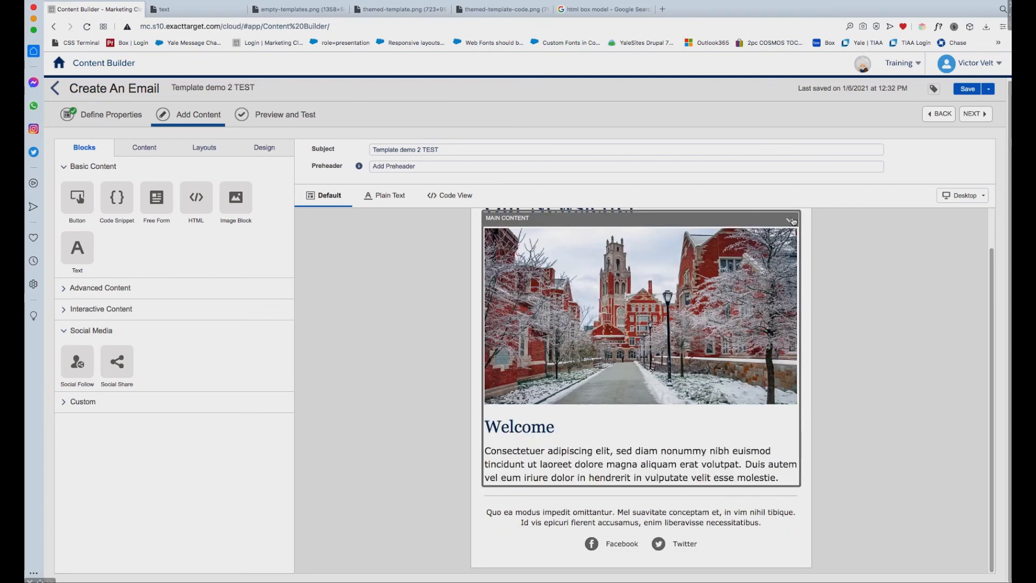
{"action": "left_click", "coordinate": [791, 220]}
{"action": "left_click", "coordinate": [742, 237]}
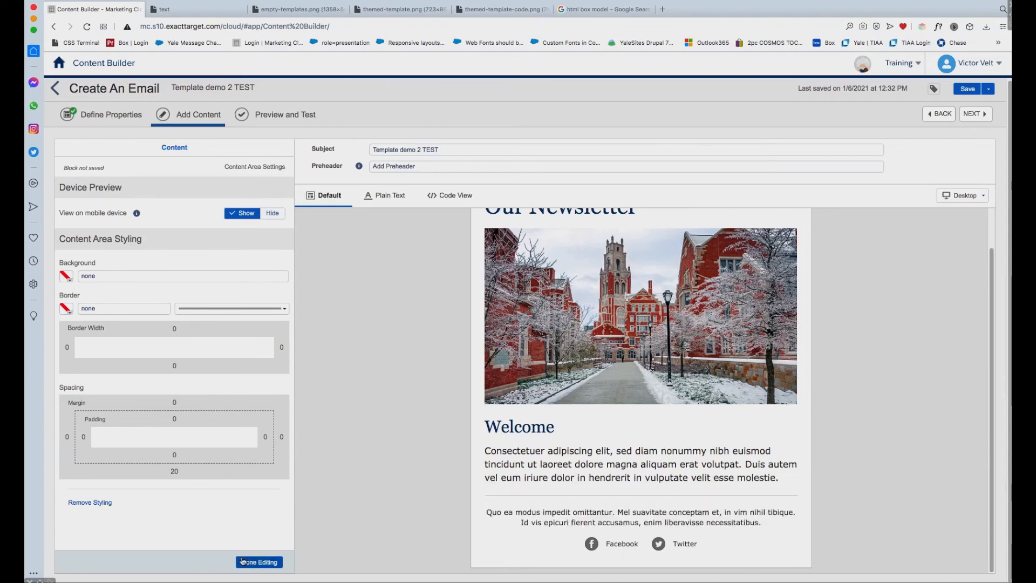
{"action": "left_click", "coordinate": [259, 562]}
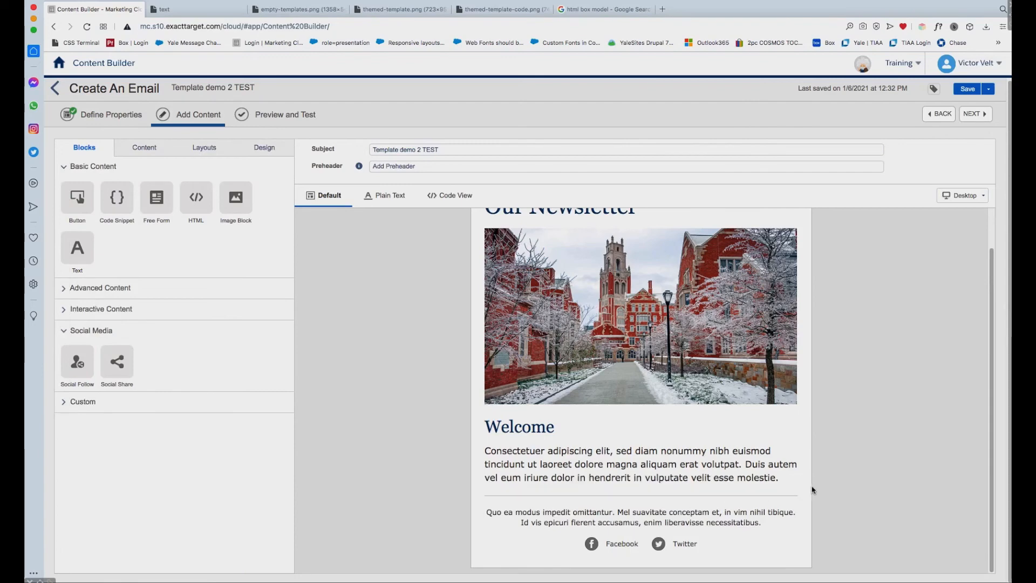
Inspect the Footer slot's border and spacing properties and finish editing without changes
{"action": "left_click", "coordinate": [789, 487]}
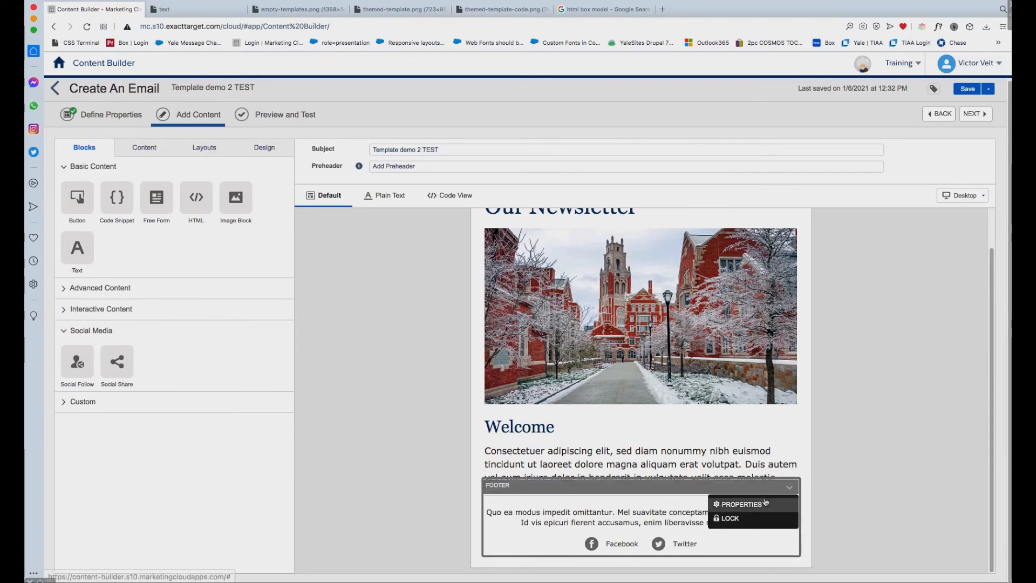
{"action": "left_click", "coordinate": [740, 504]}
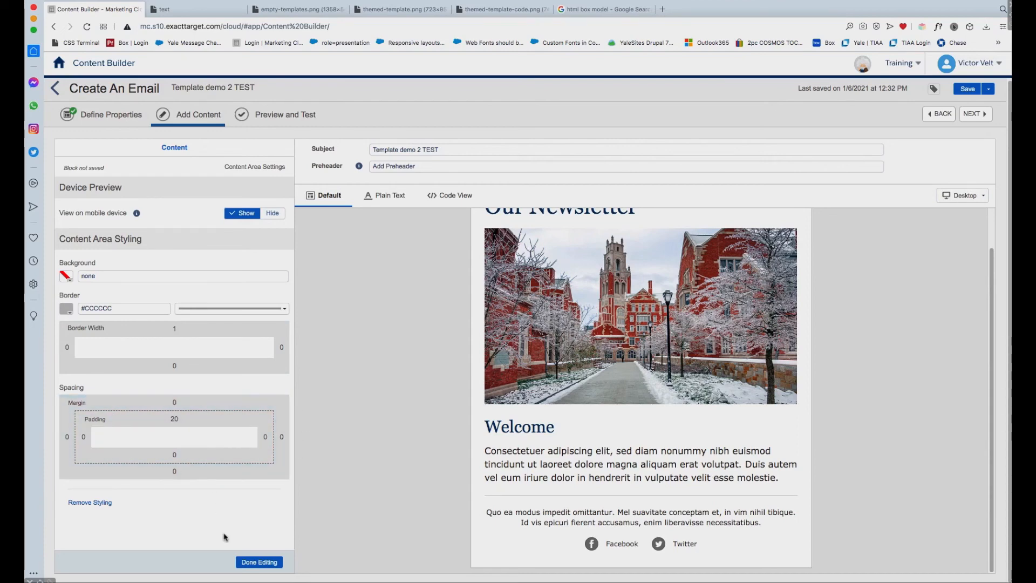
{"action": "left_click", "coordinate": [260, 562]}
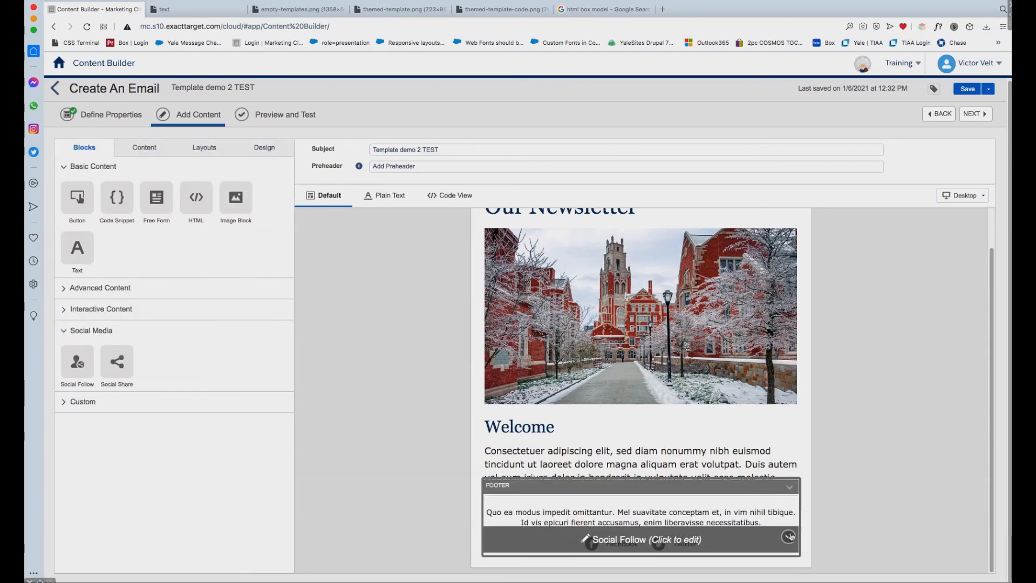
Inspect the content and block settings of the footer's Social Follow block and finish editing without changes
{"action": "left_click", "coordinate": [787, 537]}
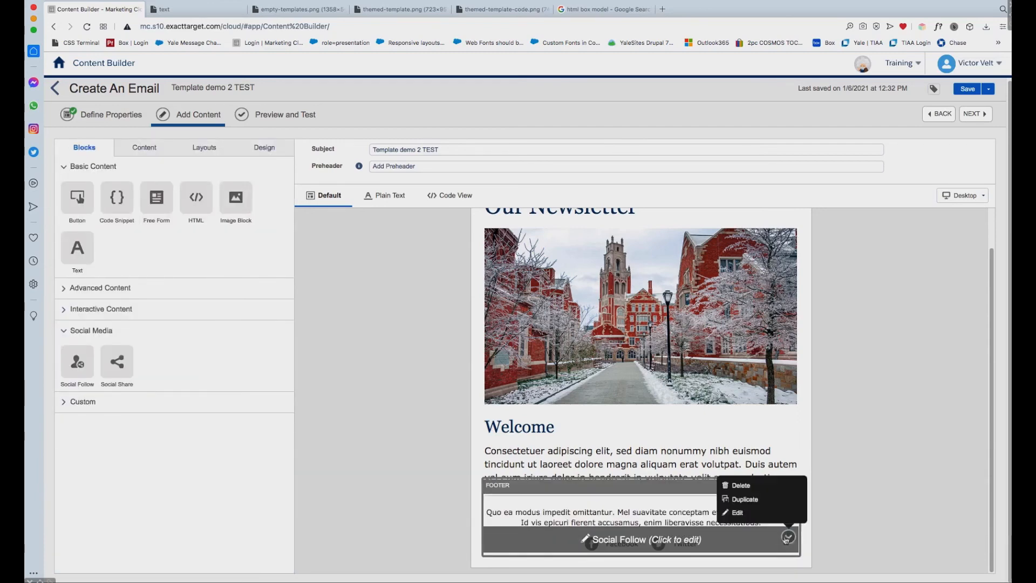
{"action": "left_click", "coordinate": [741, 515]}
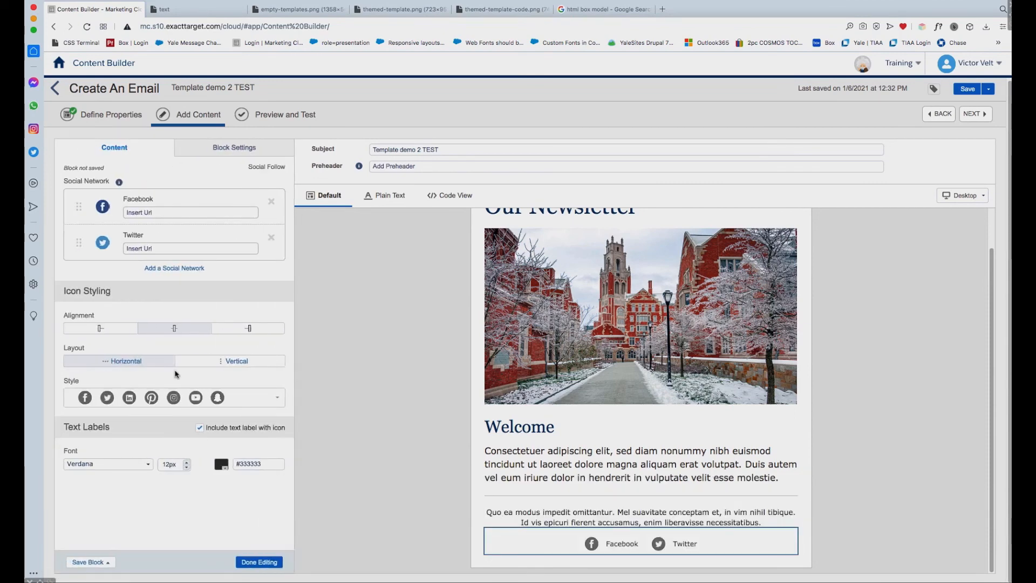
{"action": "left_click", "coordinate": [252, 155]}
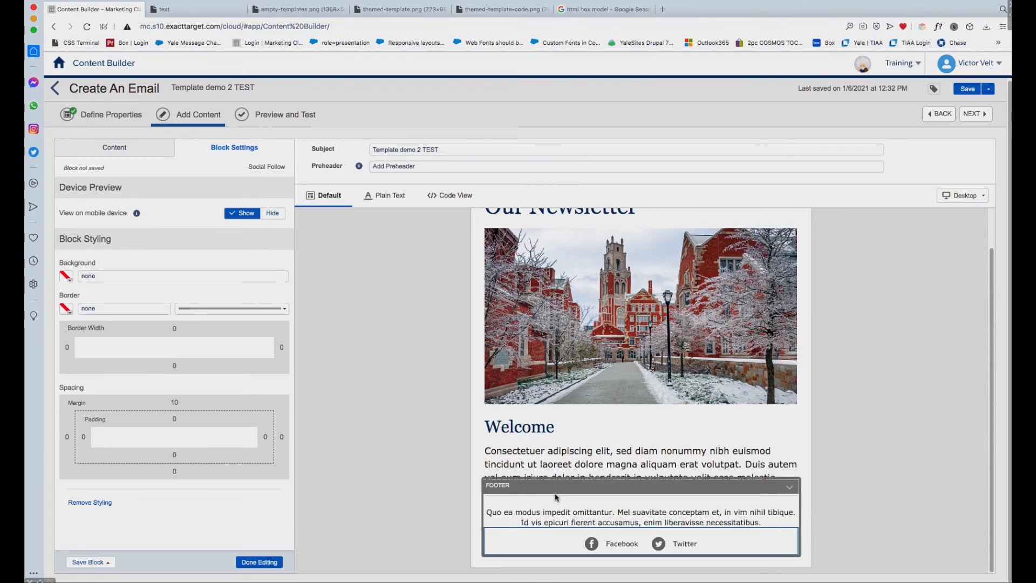
{"action": "left_click", "coordinate": [259, 562]}
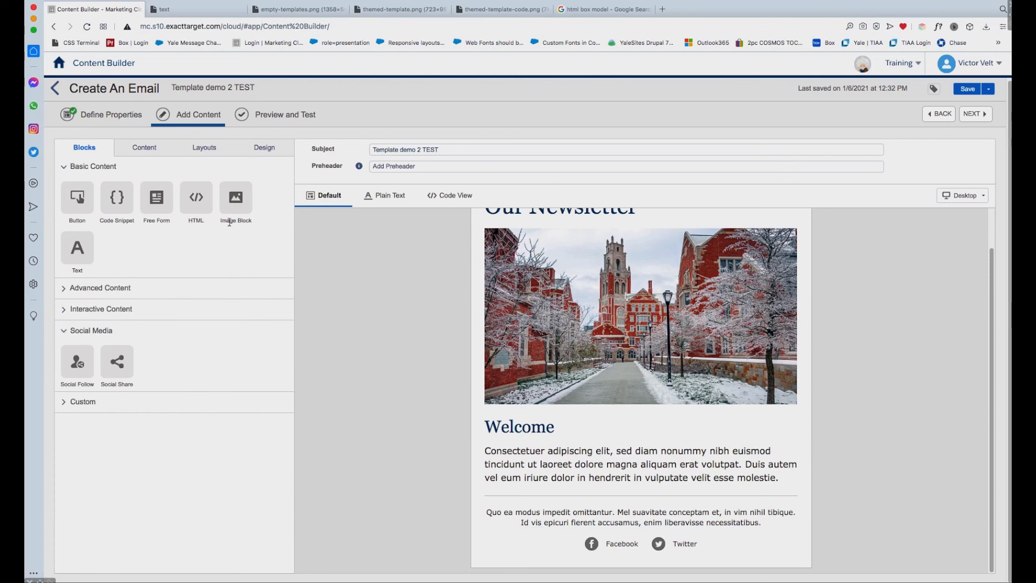
Look over the available empty column layouts and return to the list of content blocks
{"action": "left_click", "coordinate": [204, 156]}
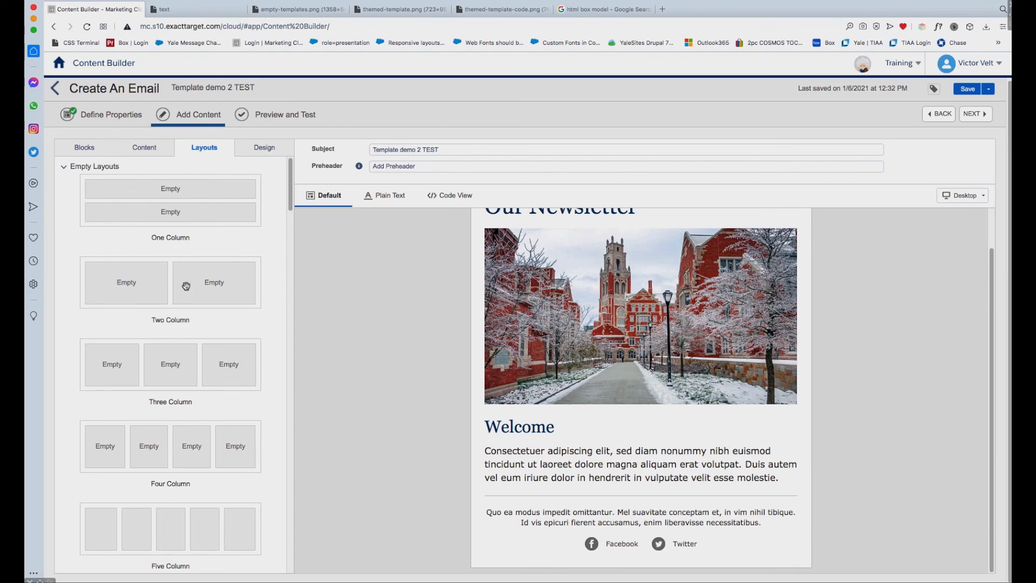
{"action": "left_click", "coordinate": [93, 149]}
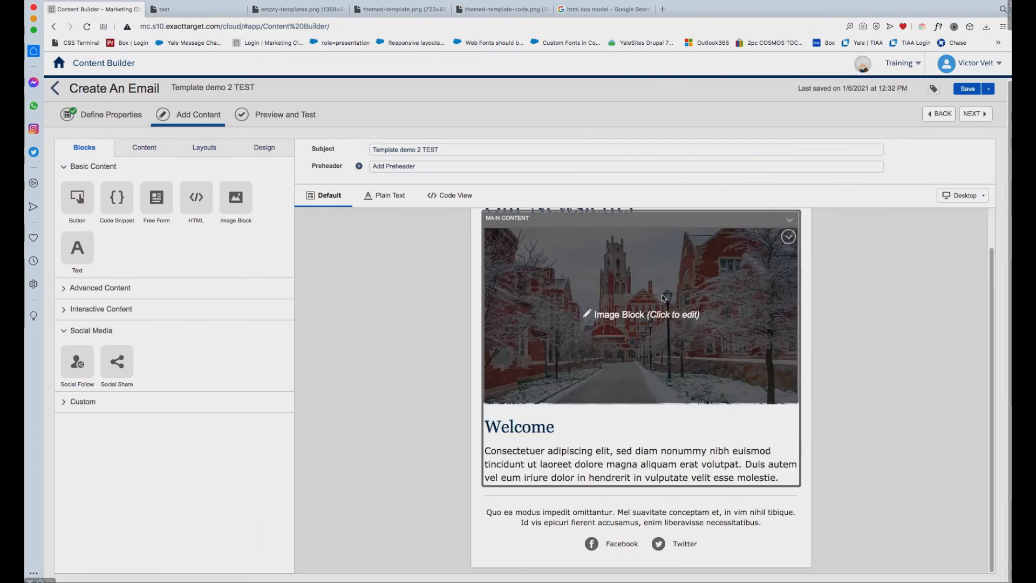
Set the image padding of the Main Content image block to 50 px on all sides
{"action": "left_click", "coordinate": [628, 279]}
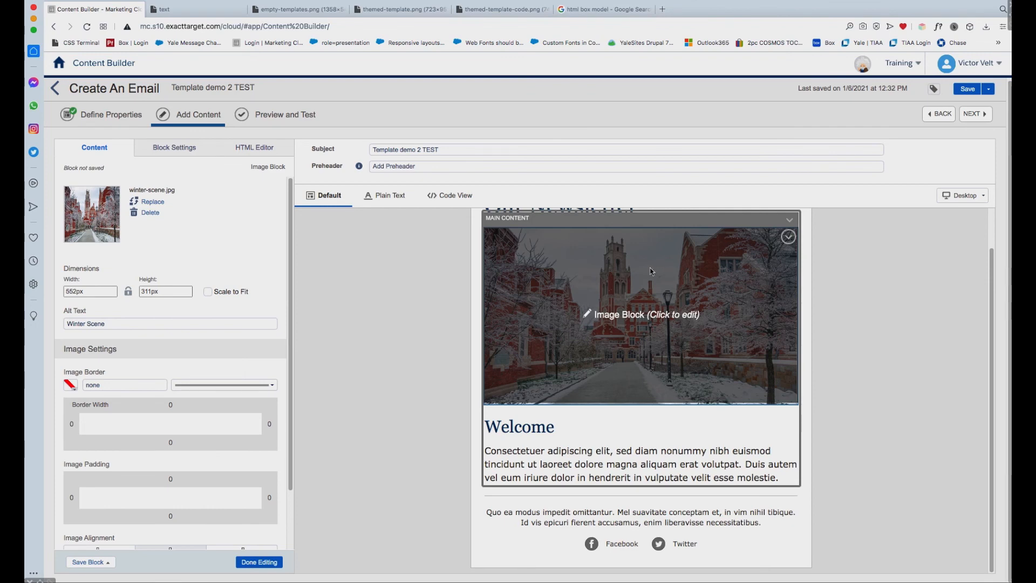
{"action": "scroll", "coordinate": [290, 423], "scroll_direction": "down", "scroll_amount": 3}
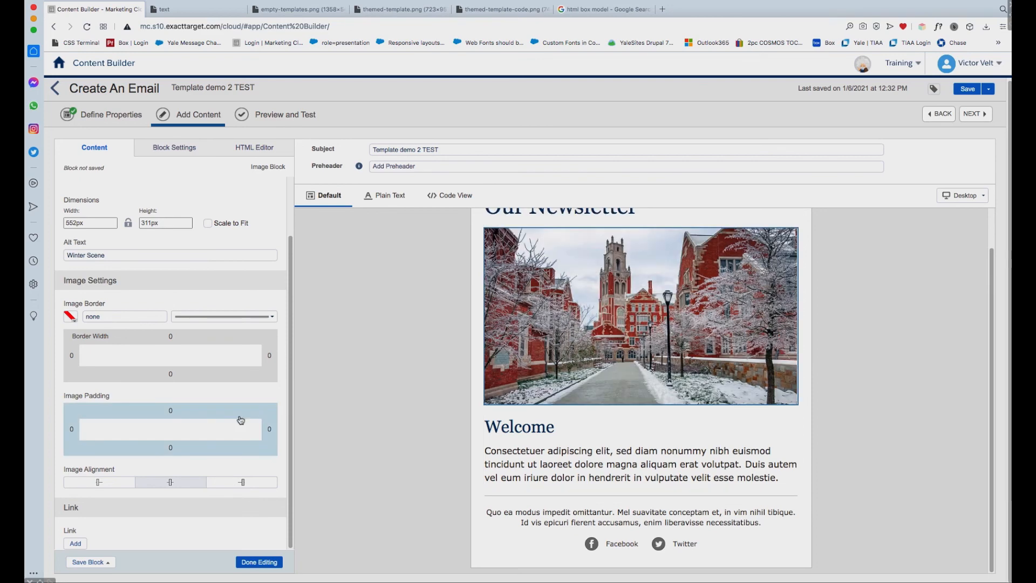
{"action": "left_click", "coordinate": [190, 417]}
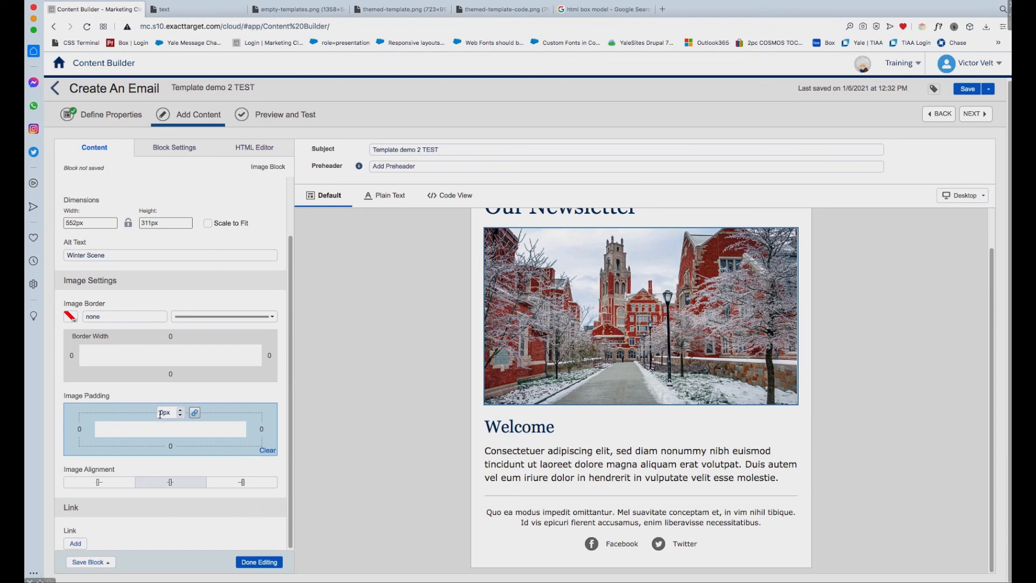
{"action": "type", "text": "5"}
{"action": "left_click", "coordinate": [223, 394]}
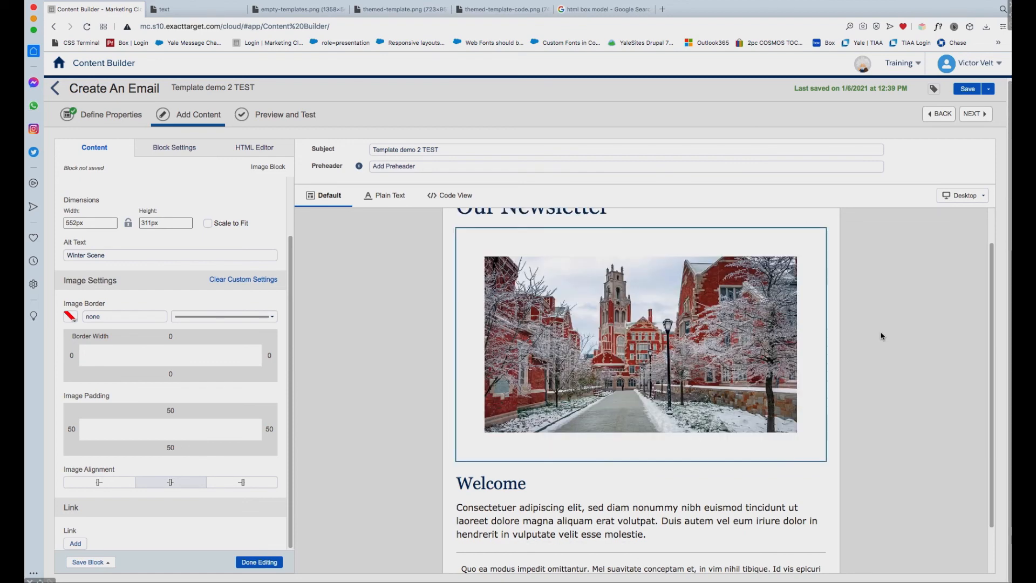
Clear the custom padding of the Main Content image and finish editing the block
{"action": "left_click", "coordinate": [216, 421]}
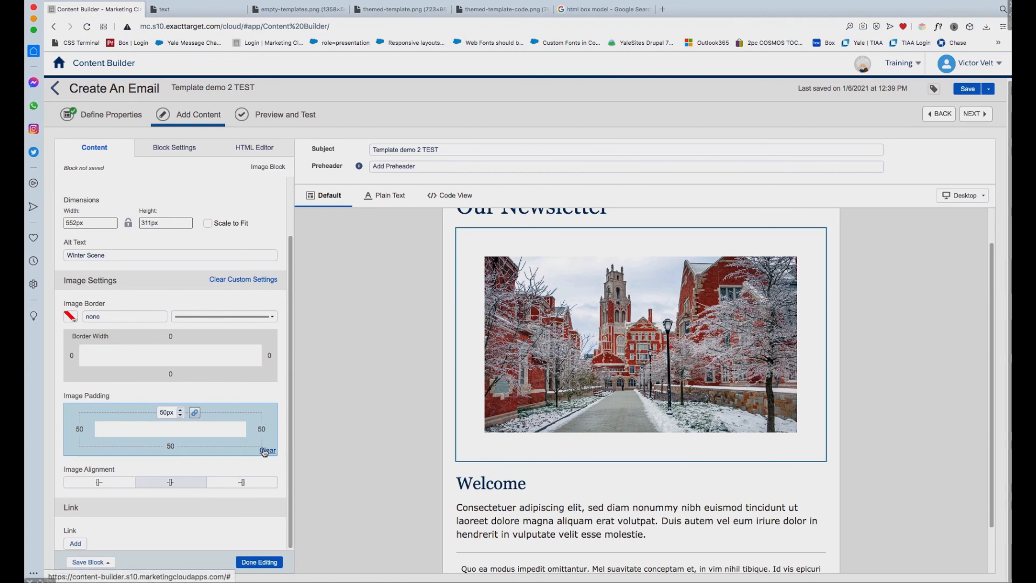
{"action": "left_click", "coordinate": [266, 451]}
{"action": "left_click", "coordinate": [259, 562]}
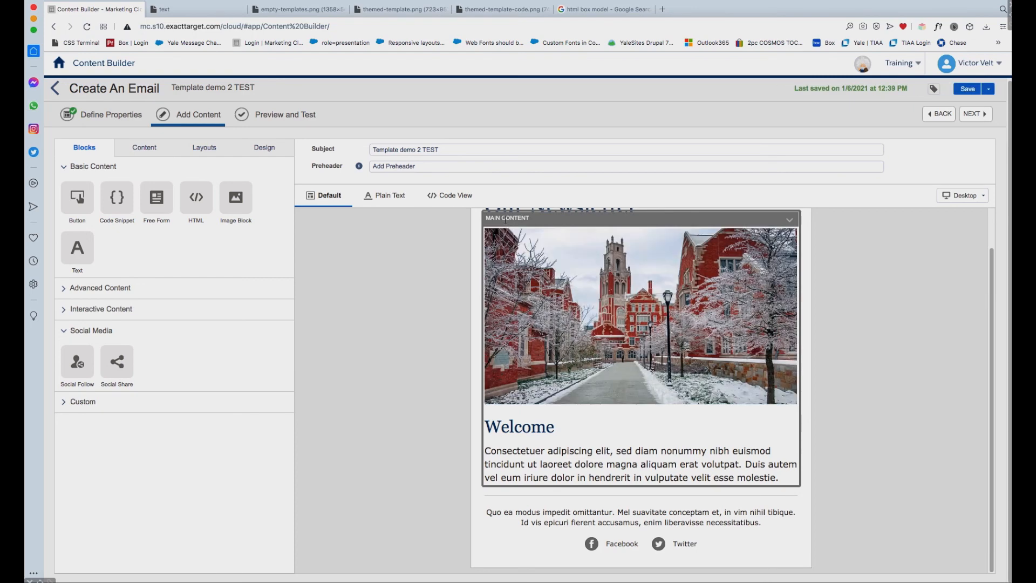
Compare the image block's block-level spacing with its image padding settings and finish editing without changes
{"action": "left_click", "coordinate": [698, 232]}
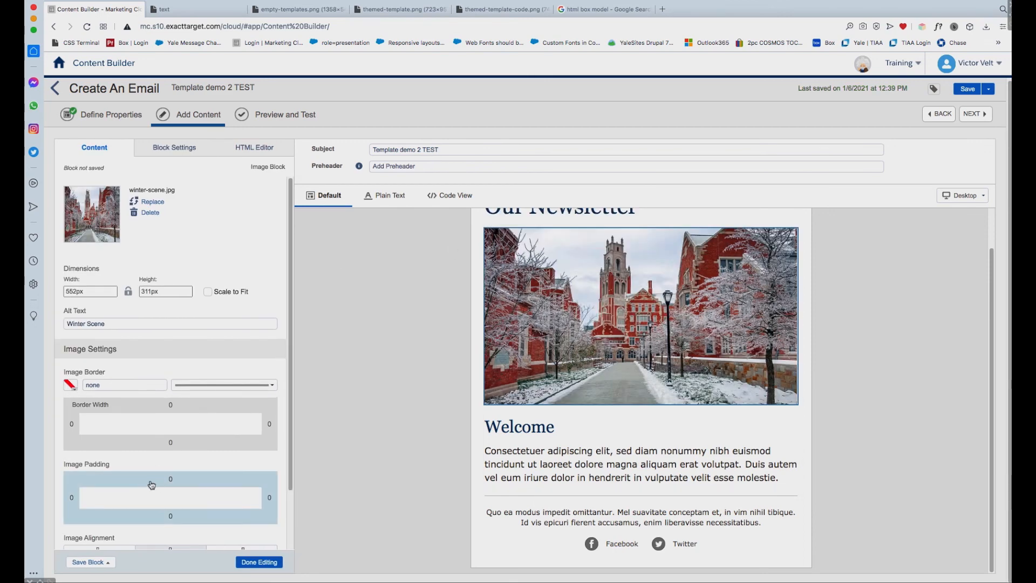
{"action": "left_click", "coordinate": [185, 149]}
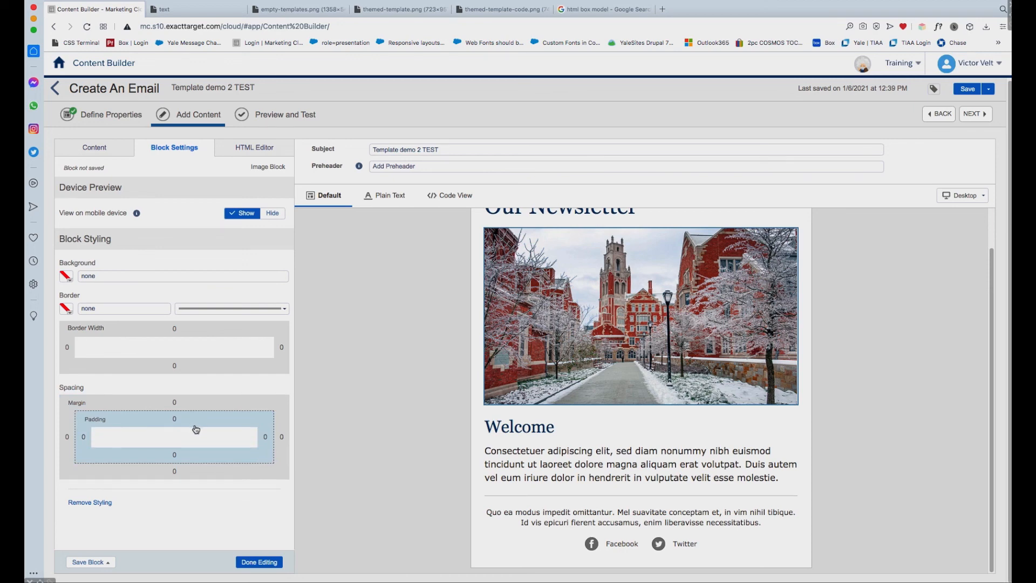
{"action": "left_click", "coordinate": [95, 148]}
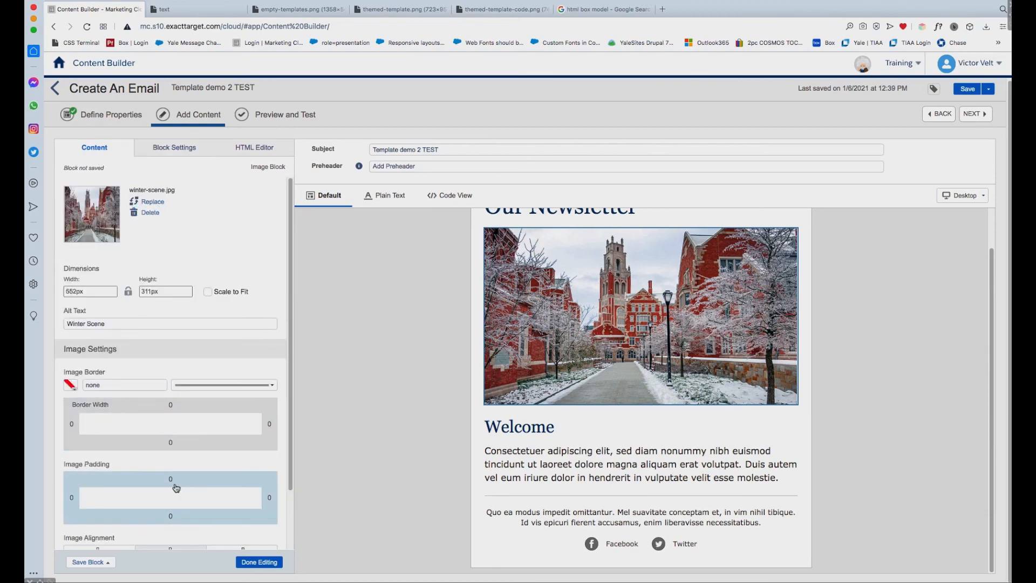
{"action": "left_click_drag", "start_coordinate": [62, 461], "coordinate": [109, 464]}
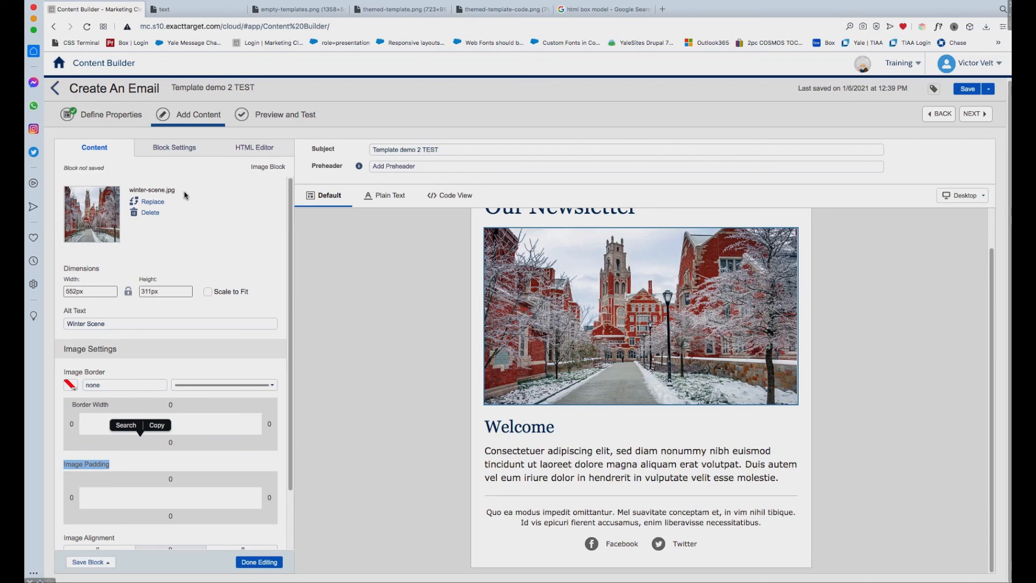
{"action": "left_click", "coordinate": [194, 233]}
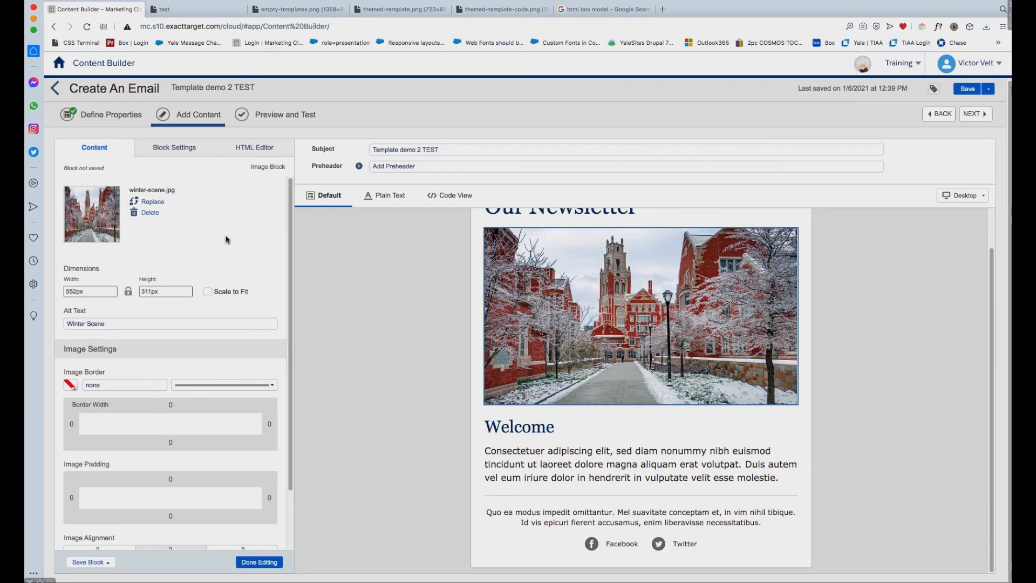
{"action": "left_click", "coordinate": [261, 563]}
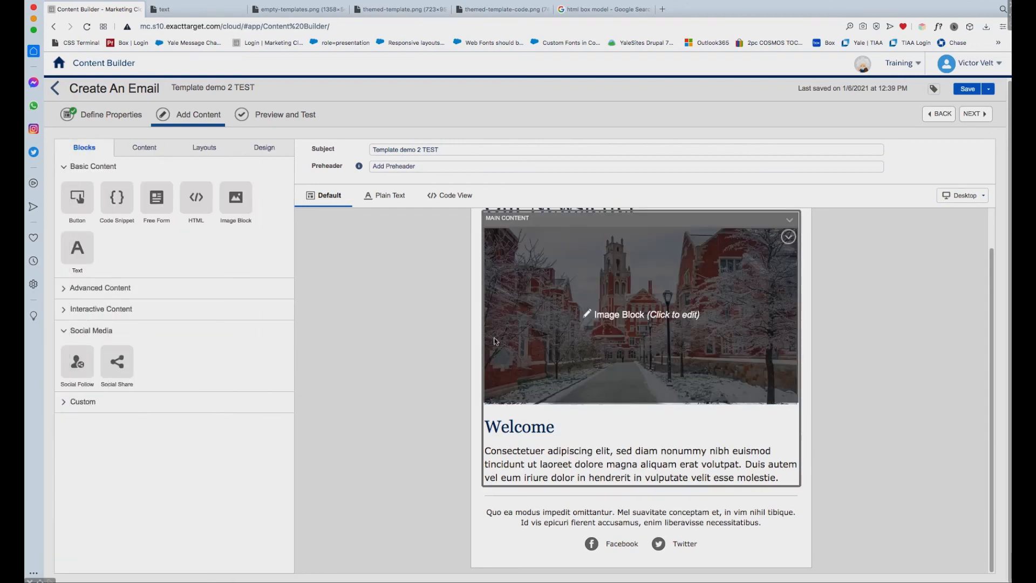